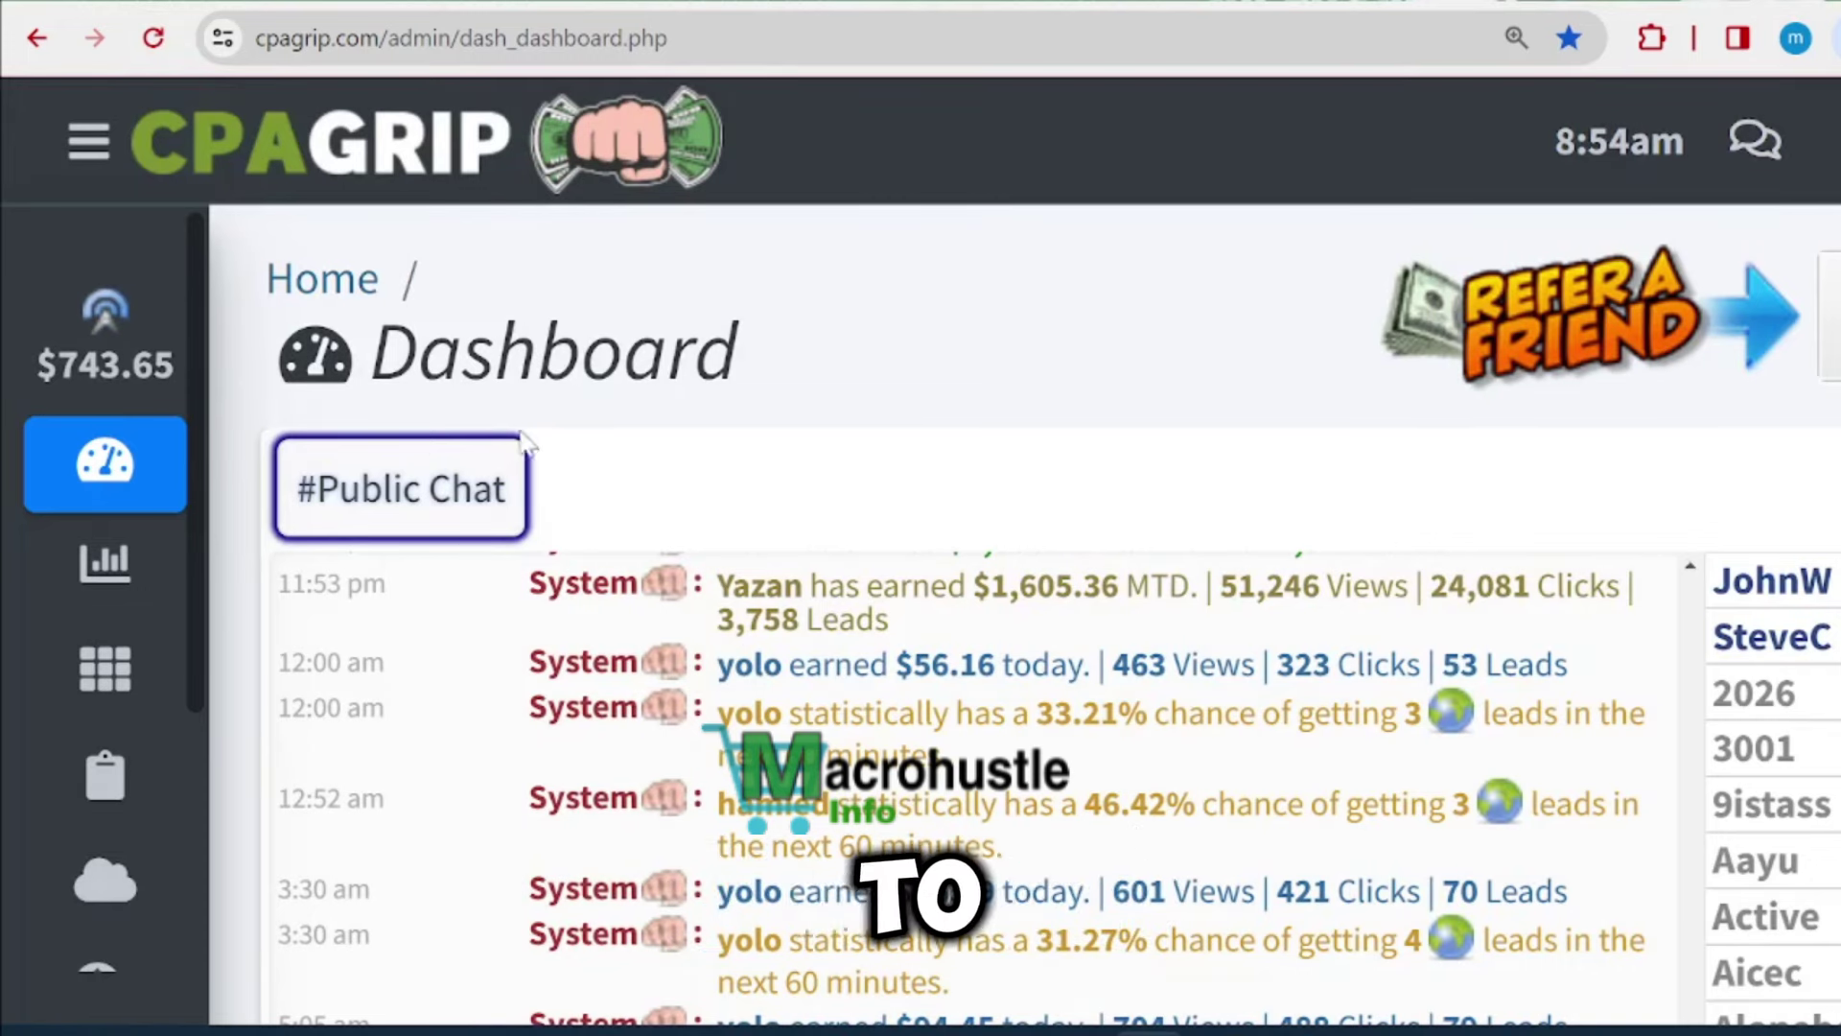
Reload the CPAGrip dashboard and check today's revenue.
{"action": "mouse_move", "coordinate": [42, 370]}
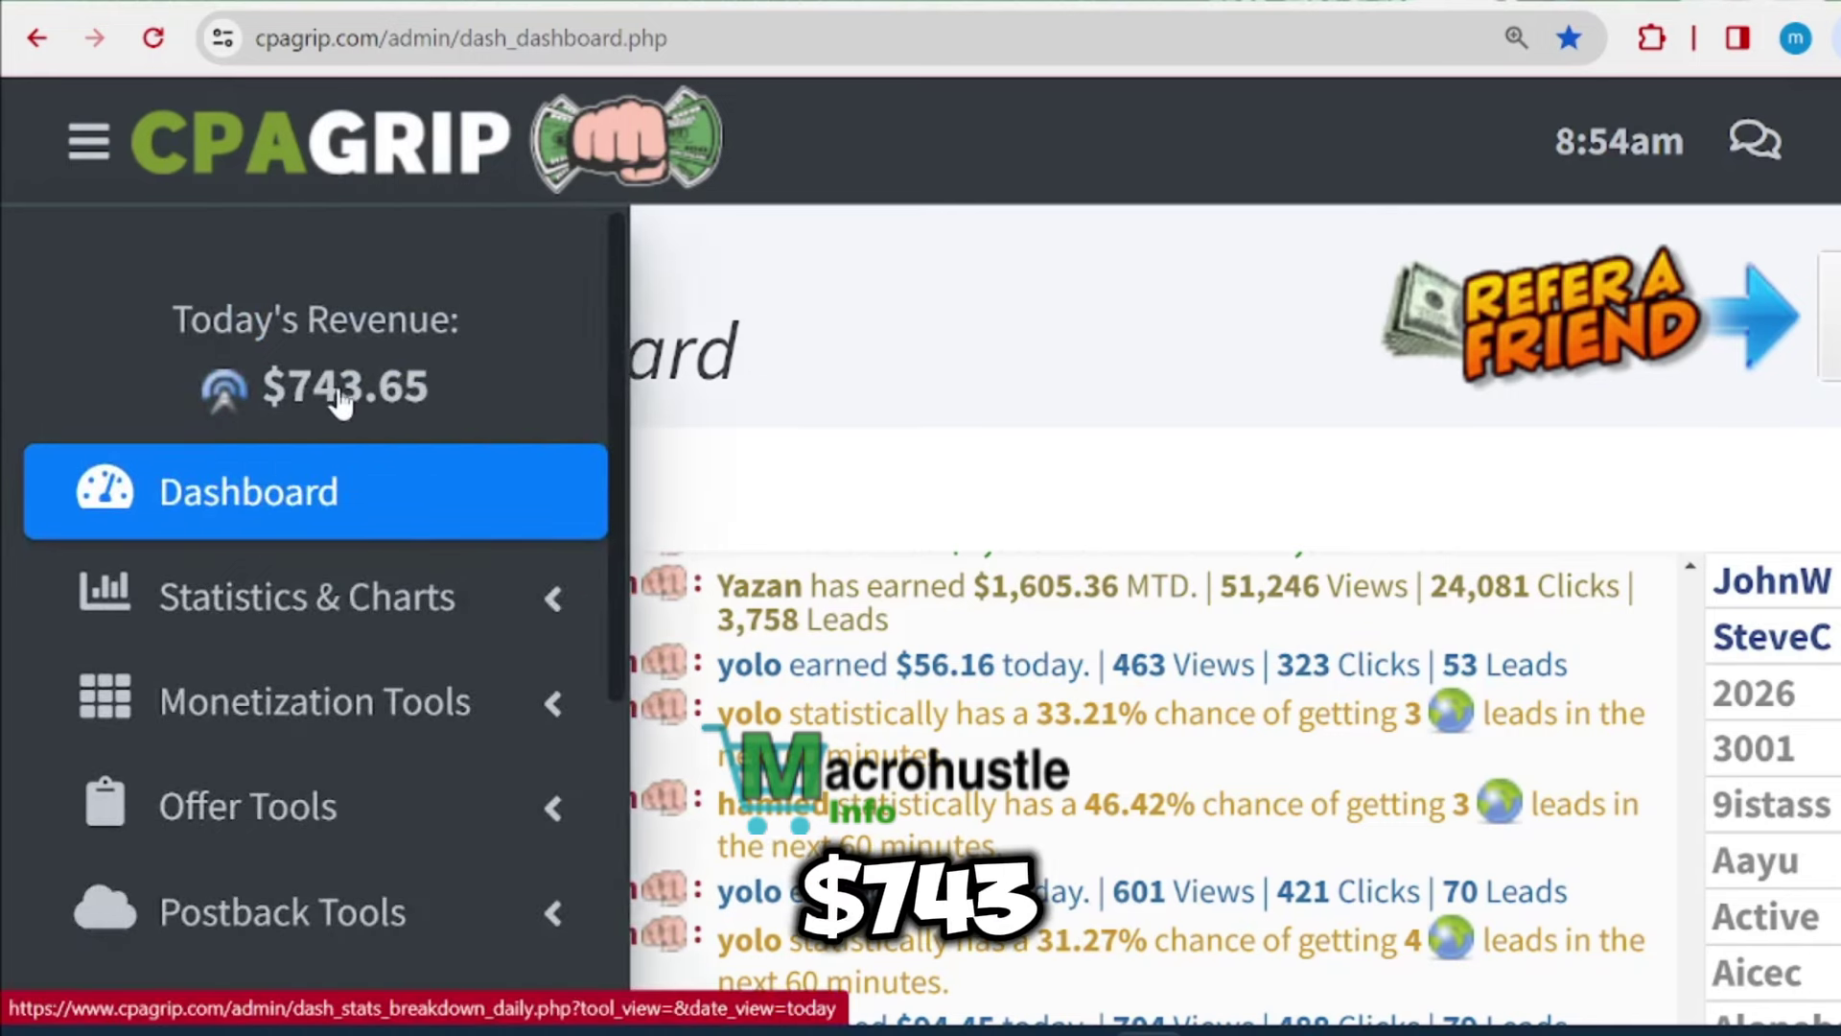
{"action": "right_click", "coordinate": [844, 376]}
{"action": "left_click", "coordinate": [962, 494]}
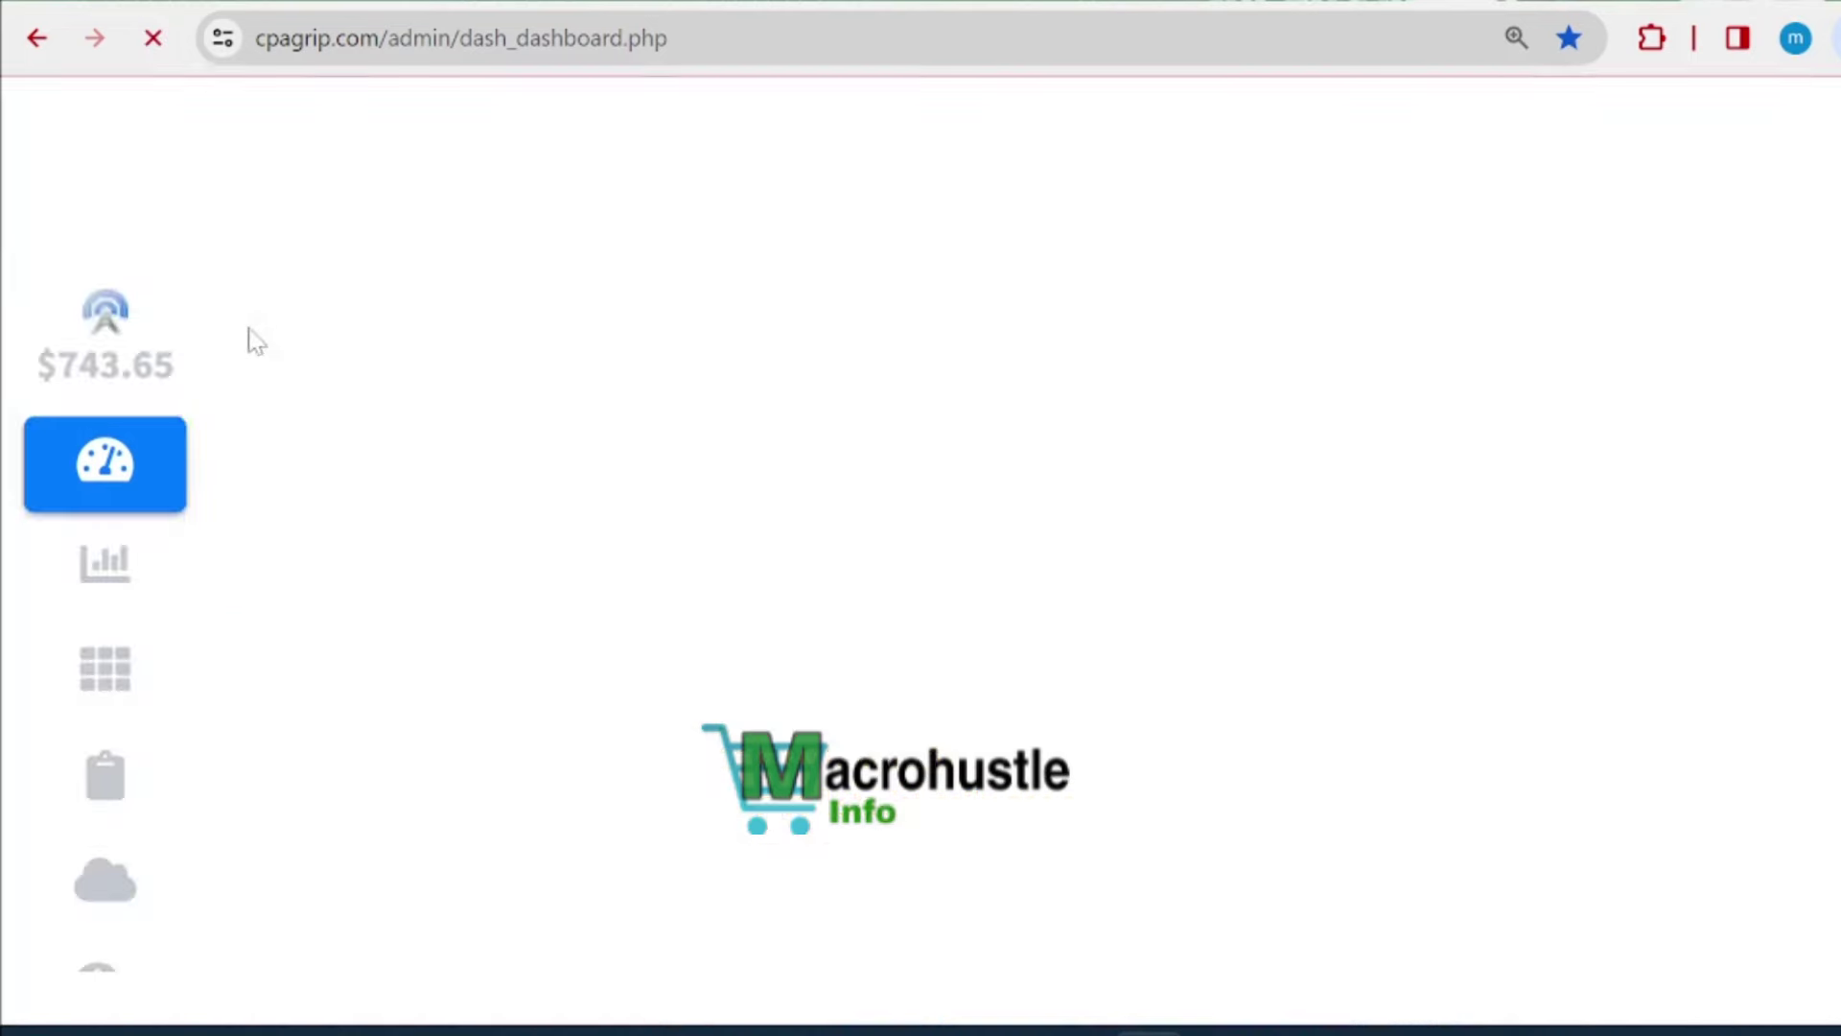
{"action": "mouse_move", "coordinate": [317, 412]}
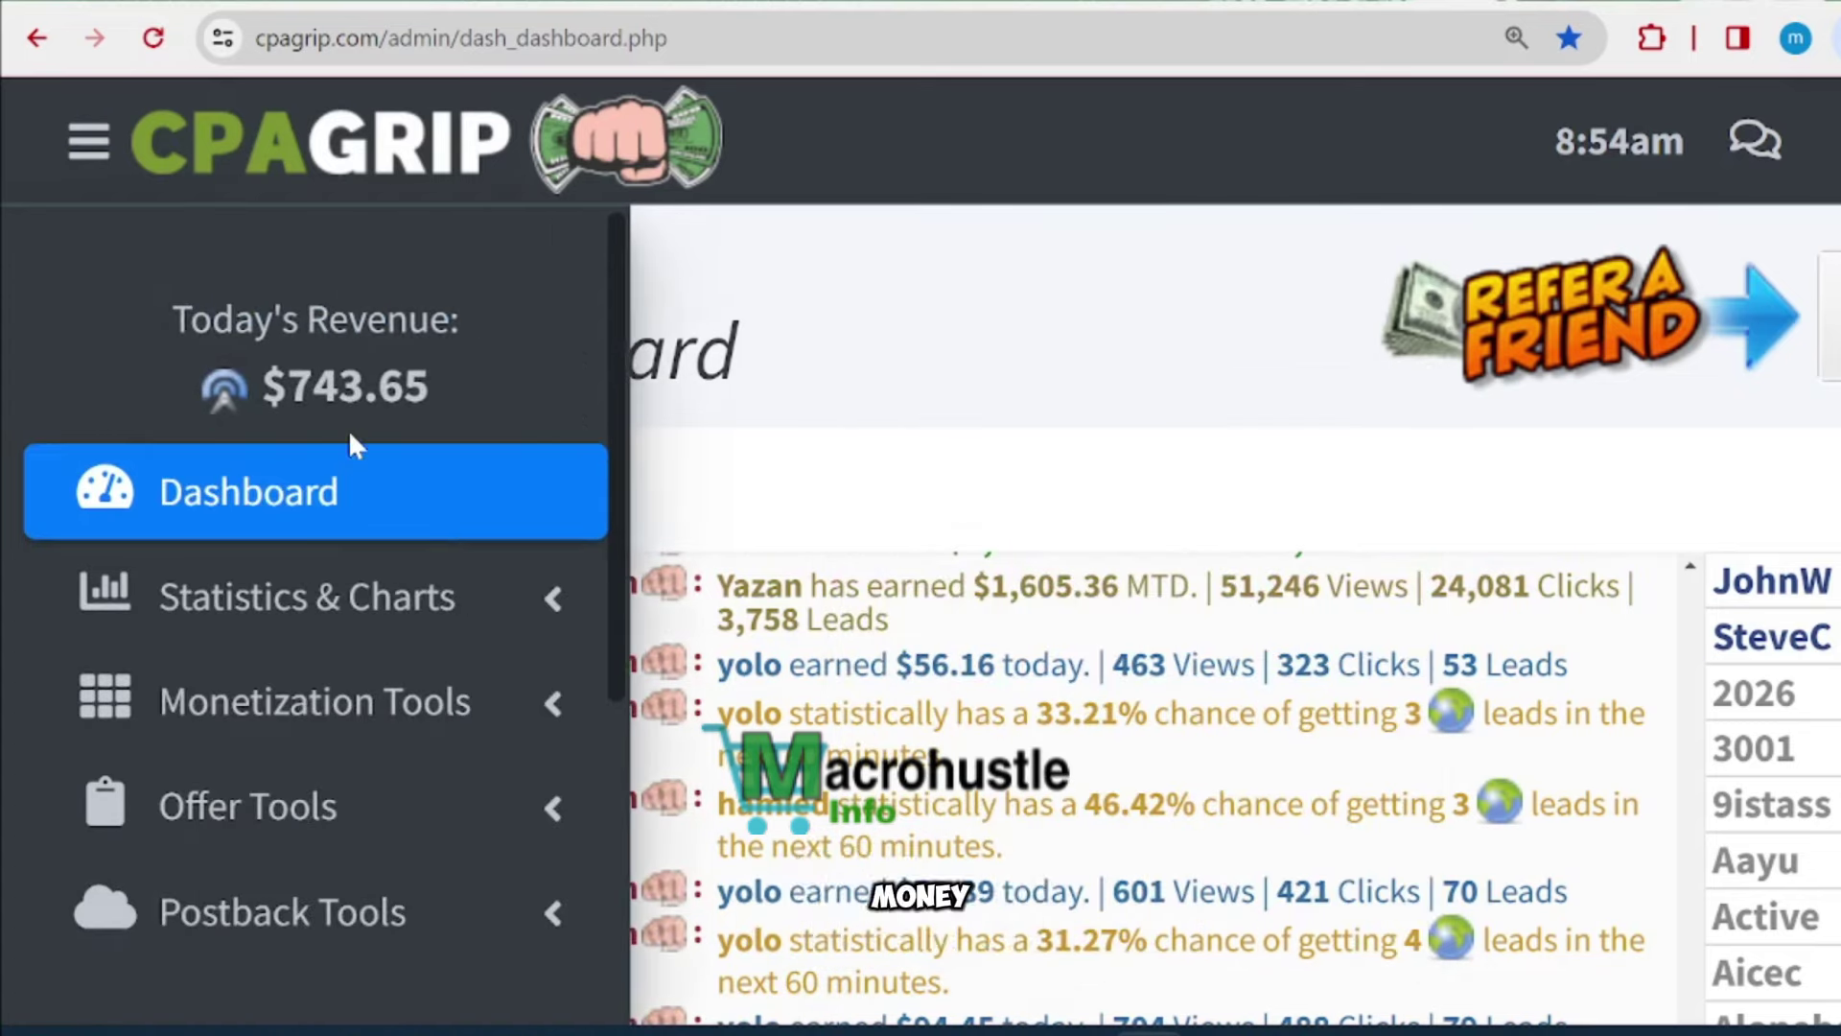
{"action": "left_click", "coordinate": [153, 53]}
{"action": "mouse_move", "coordinate": [207, 417]}
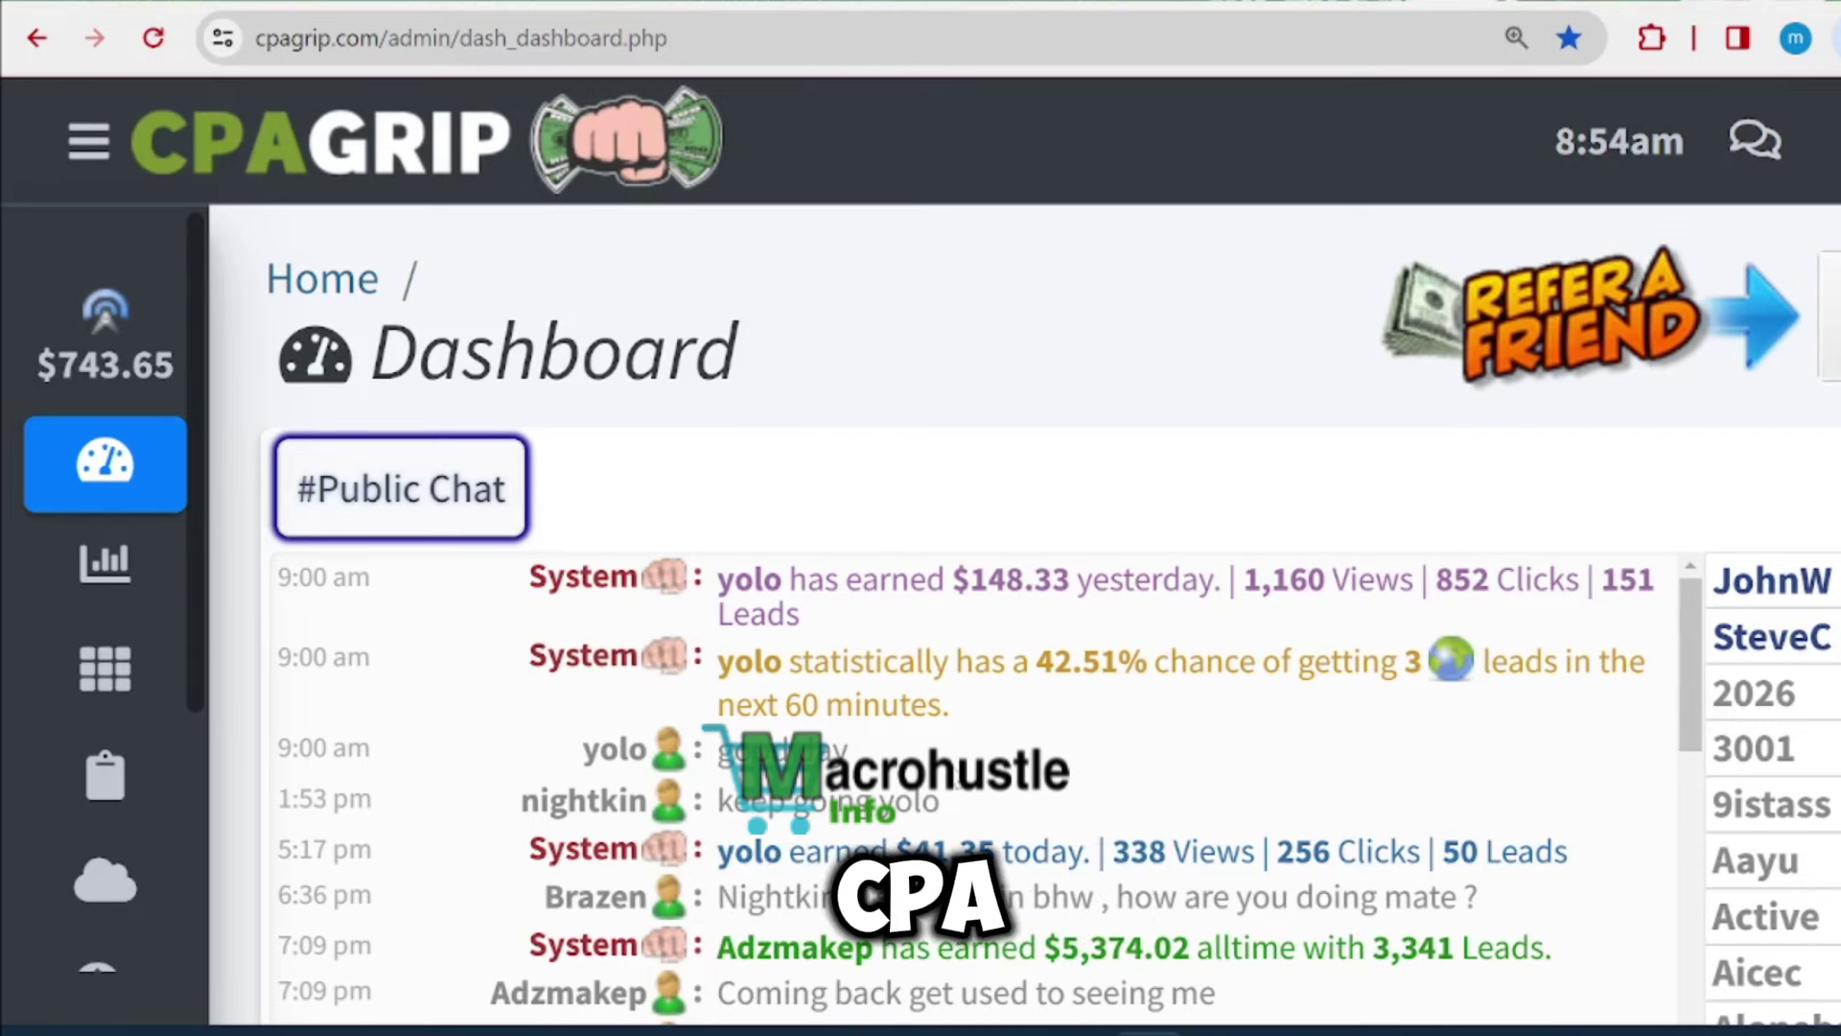
{"action": "scroll", "coordinate": [1021, 928], "scroll_direction": "down", "scroll_amount": 2}
{"action": "left_click_drag", "start_coordinate": [1043, 785], "coordinate": [1190, 785]}
{"action": "scroll", "coordinate": [1130, 842], "scroll_direction": "down", "scroll_amount": 2}
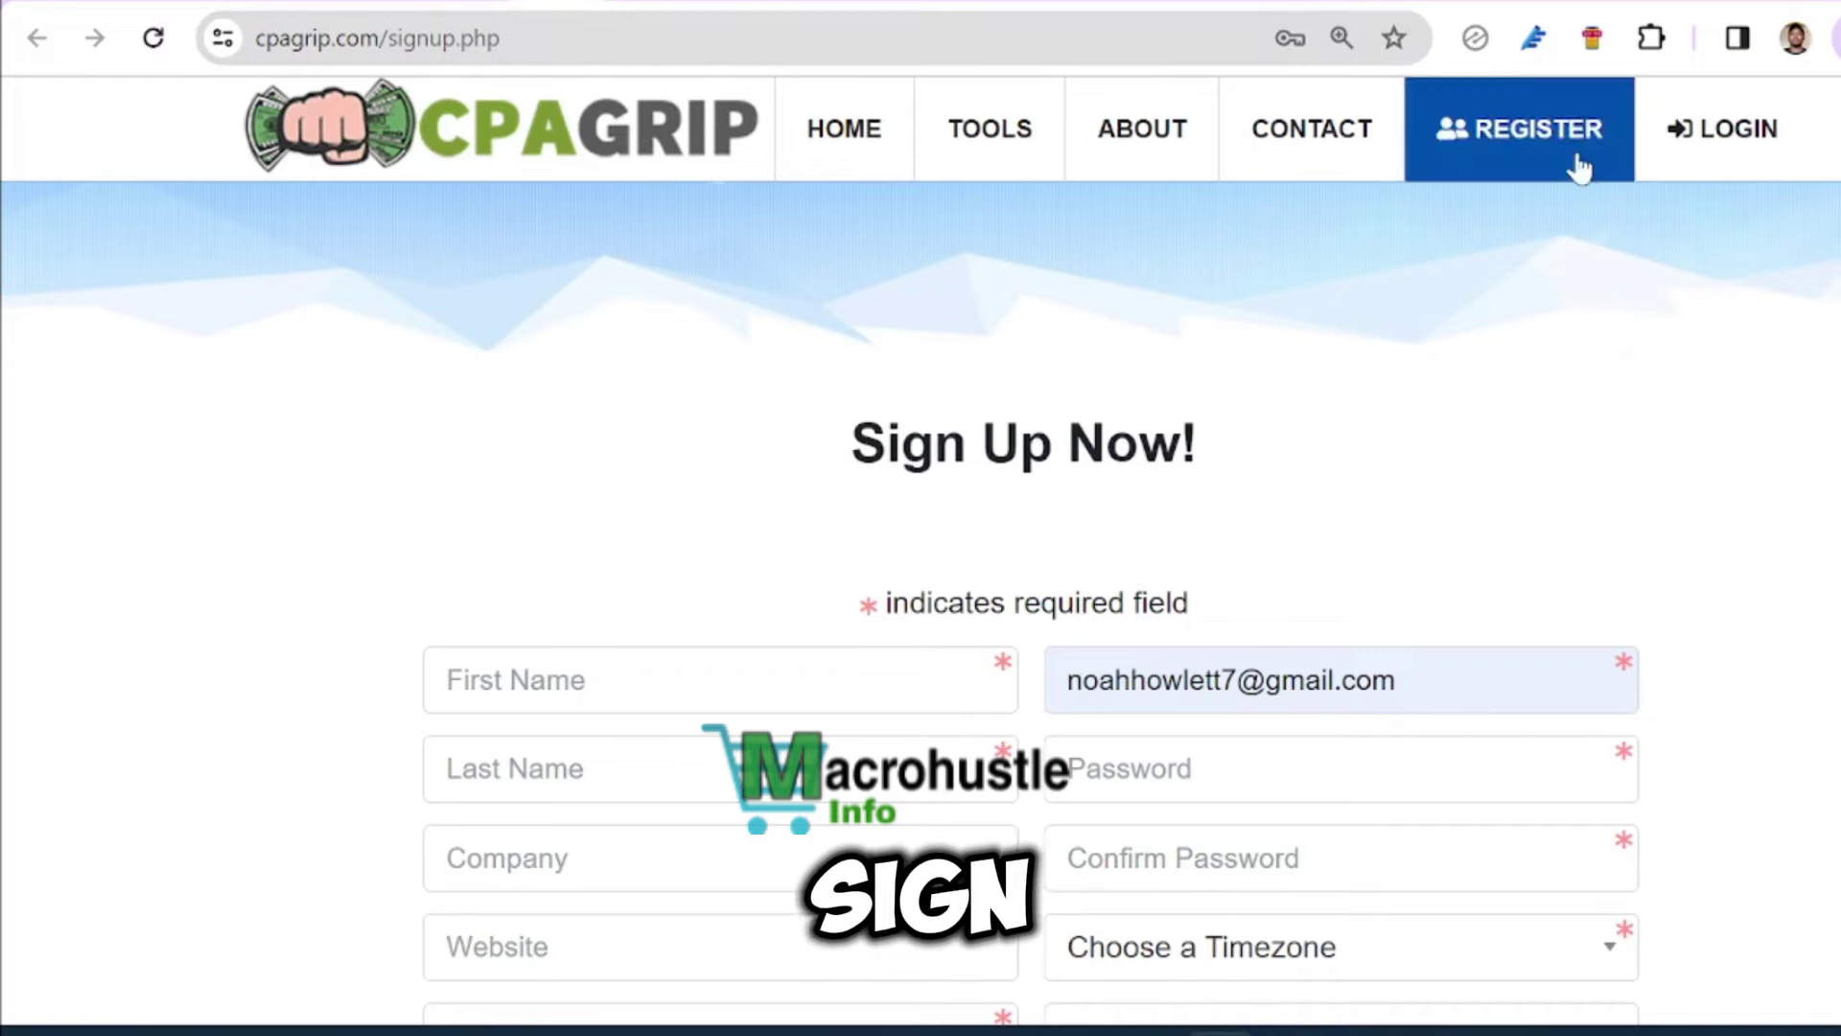
Review the CPAGrip sign-up page's address, required fields and agreement checkboxes down to the registration option.
{"action": "left_click_drag", "start_coordinate": [501, 39], "coordinate": [264, 38]}
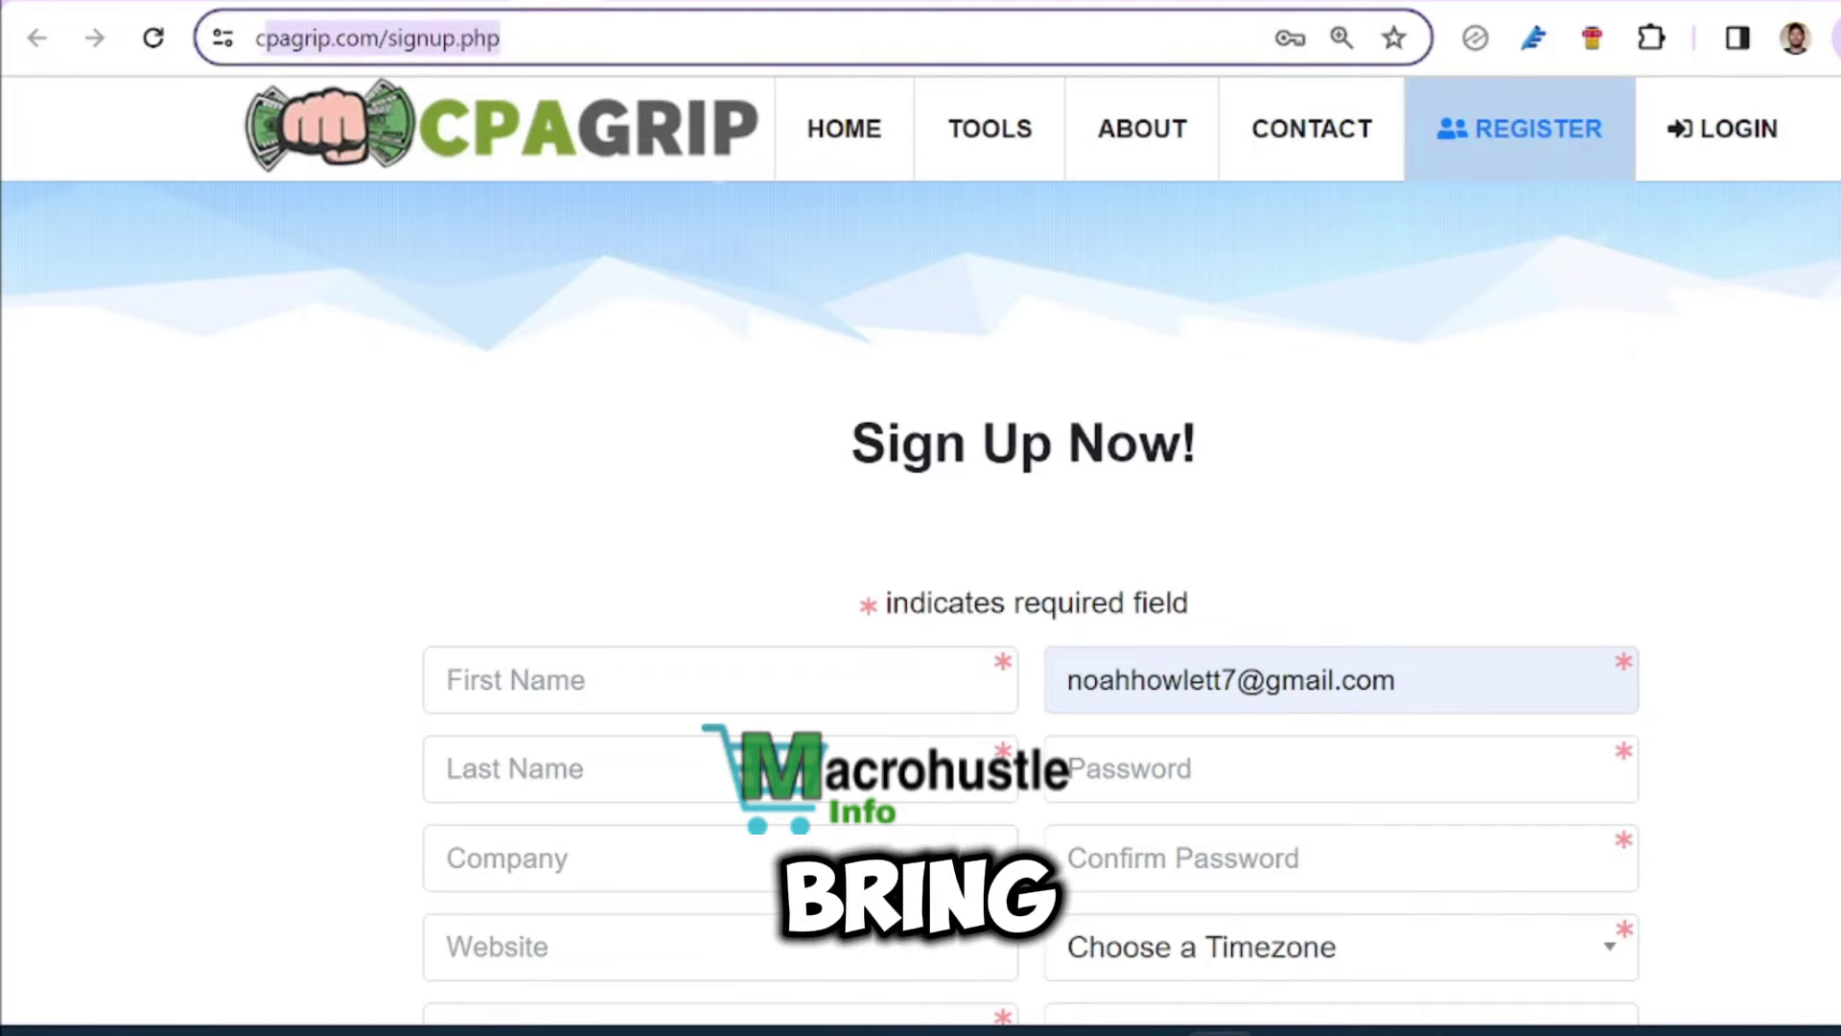
{"action": "scroll", "coordinate": [921, 575], "scroll_direction": "down", "scroll_amount": 3}
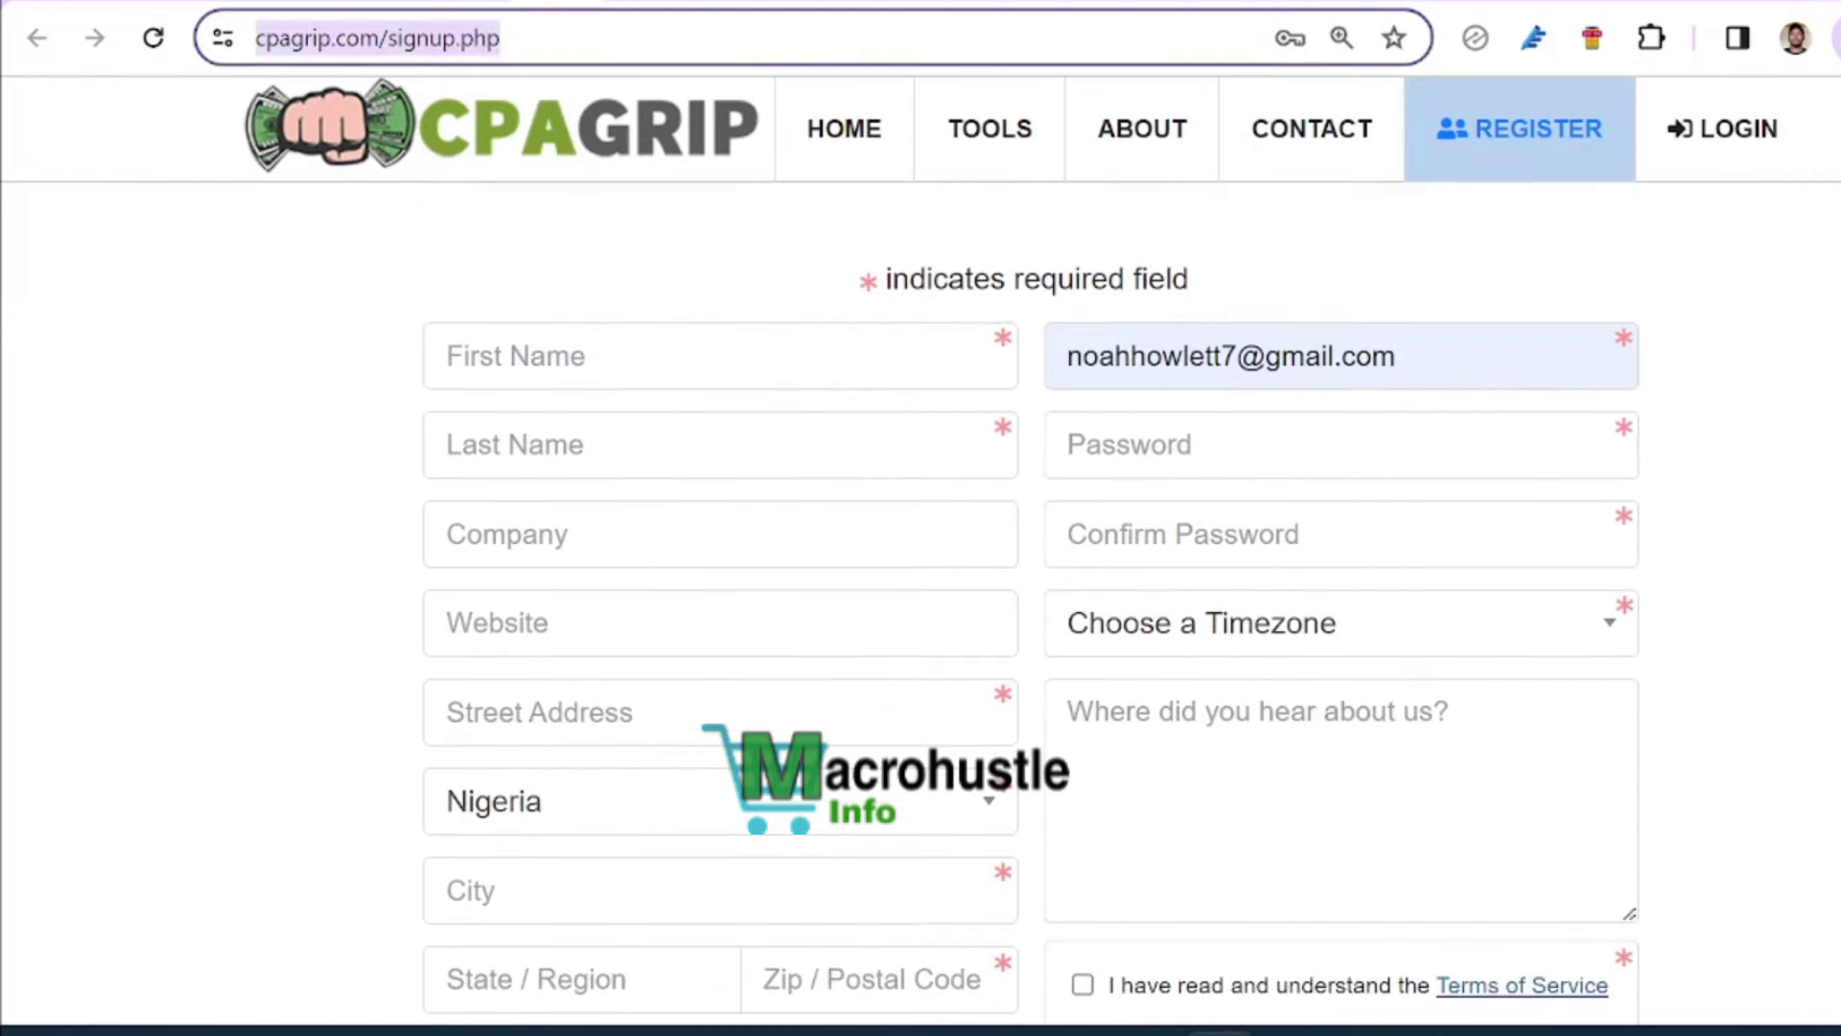
{"action": "scroll", "coordinate": [946, 679], "scroll_direction": "down", "scroll_amount": 2}
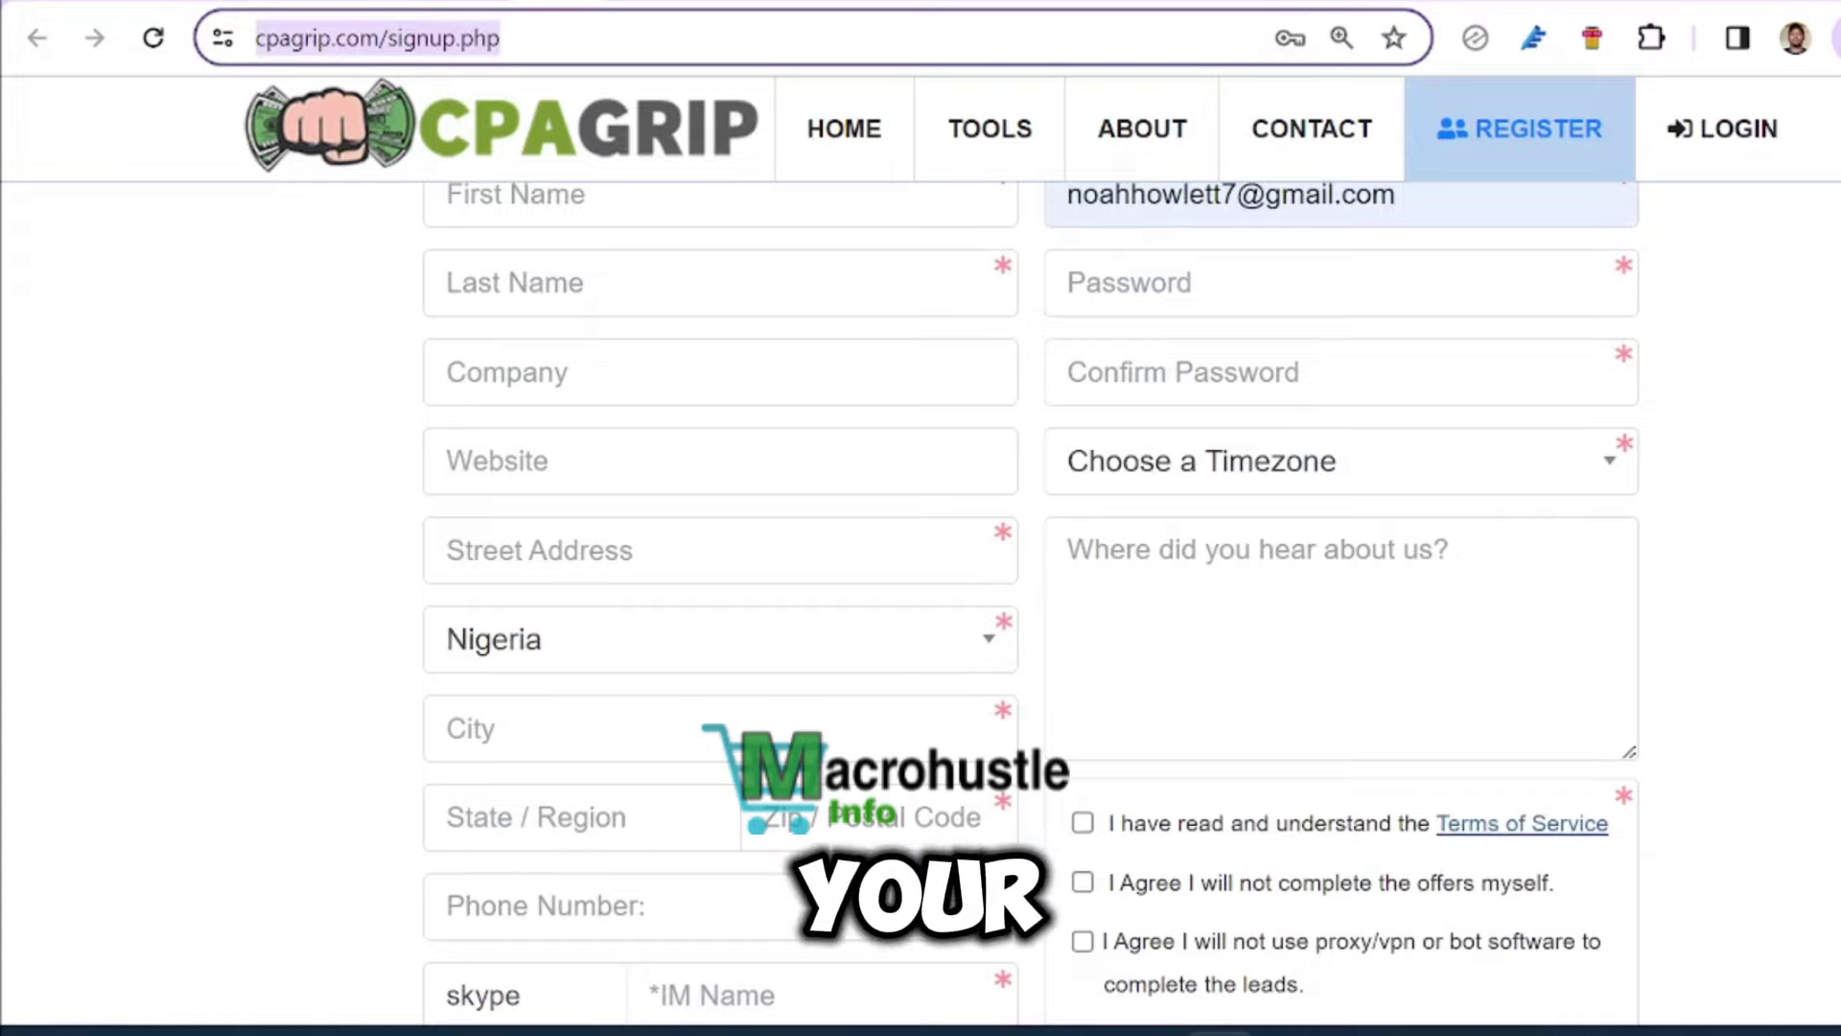
{"action": "scroll", "coordinate": [969, 652], "scroll_direction": "down", "scroll_amount": 5}
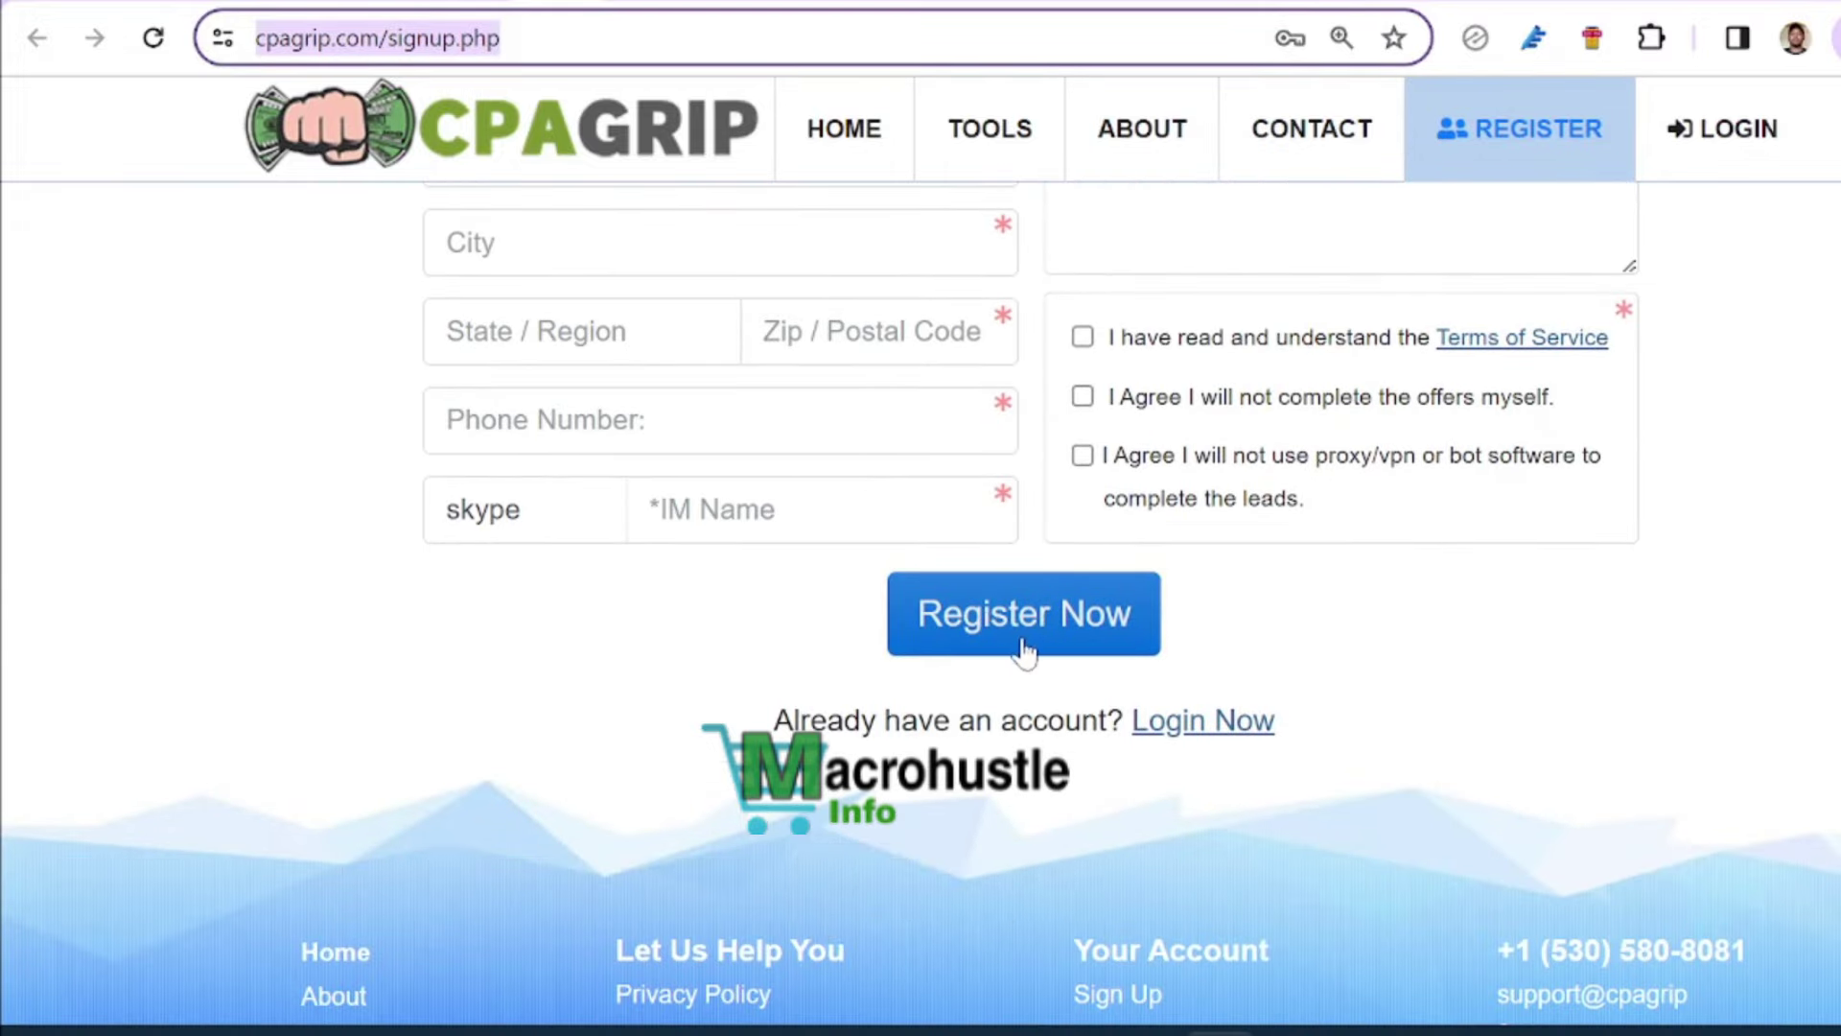
{"action": "scroll", "coordinate": [1021, 648], "scroll_direction": "up", "scroll_amount": 3}
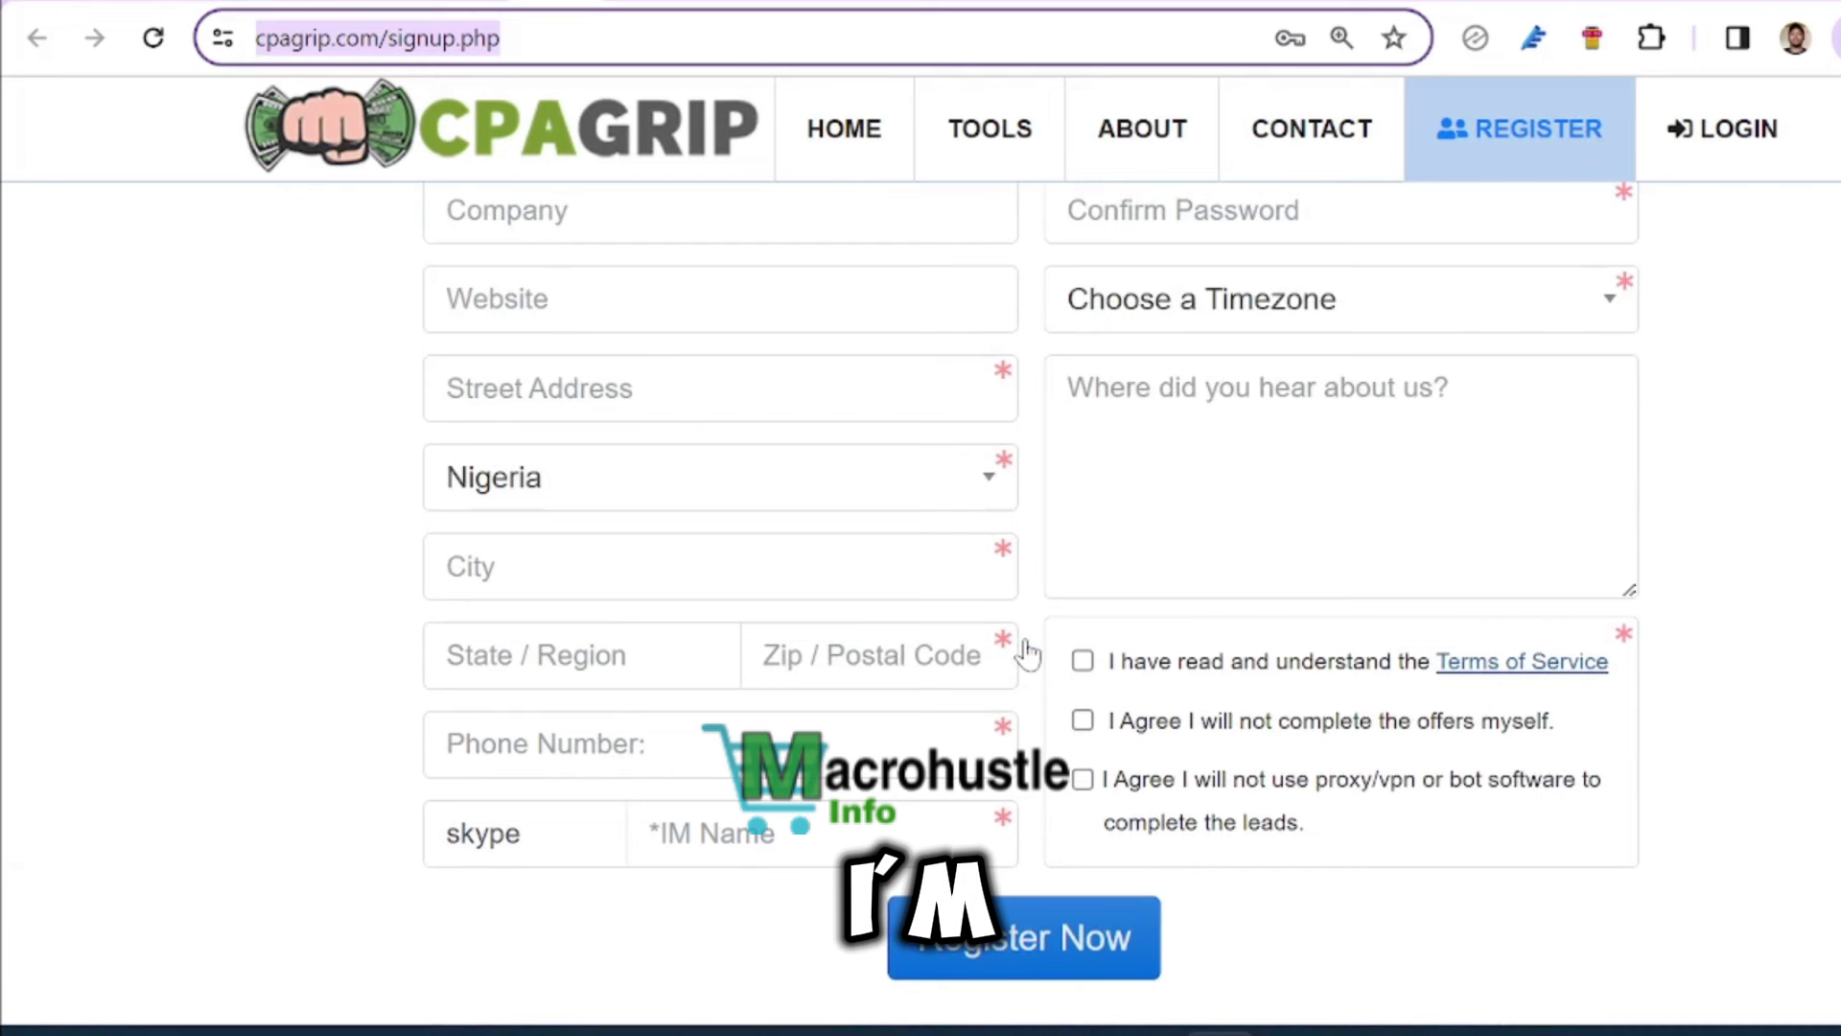
Inspect the zip code, state, city and street address fields of the sign-up form without filling them in.
{"action": "left_click", "coordinate": [867, 655]}
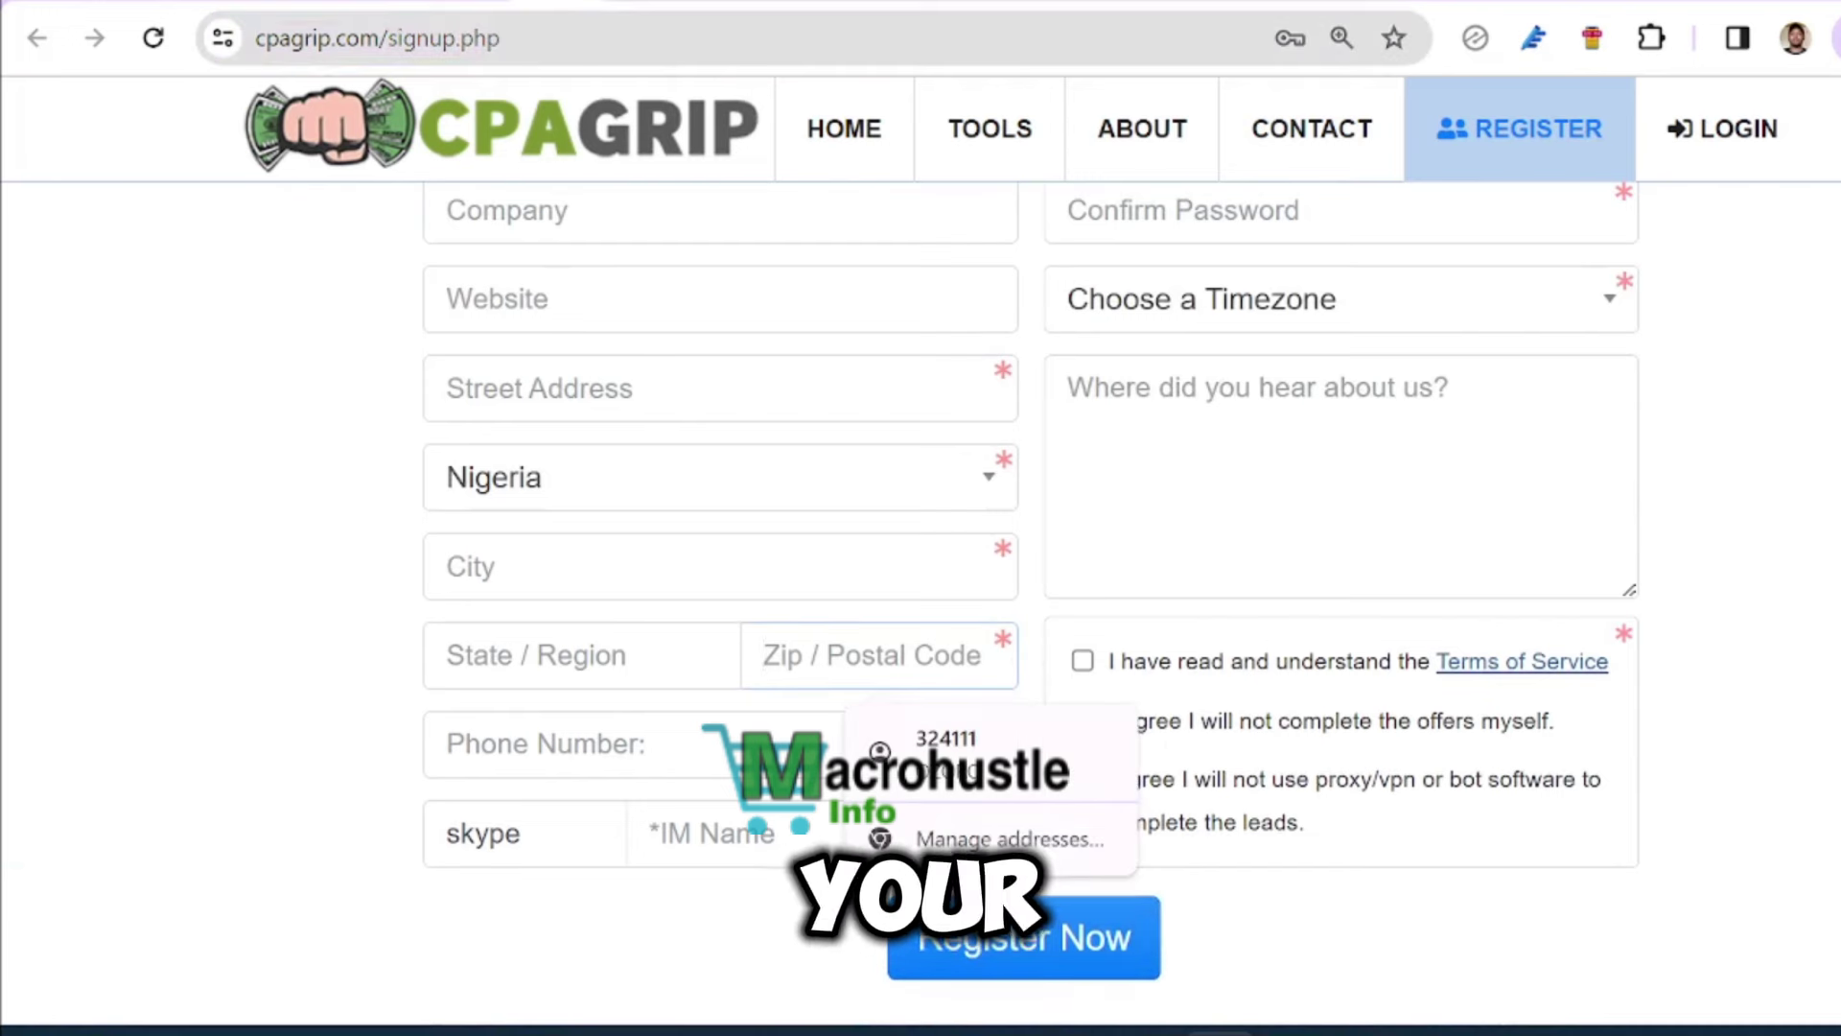
{"action": "left_click", "coordinate": [537, 655]}
{"action": "left_click", "coordinate": [576, 565]}
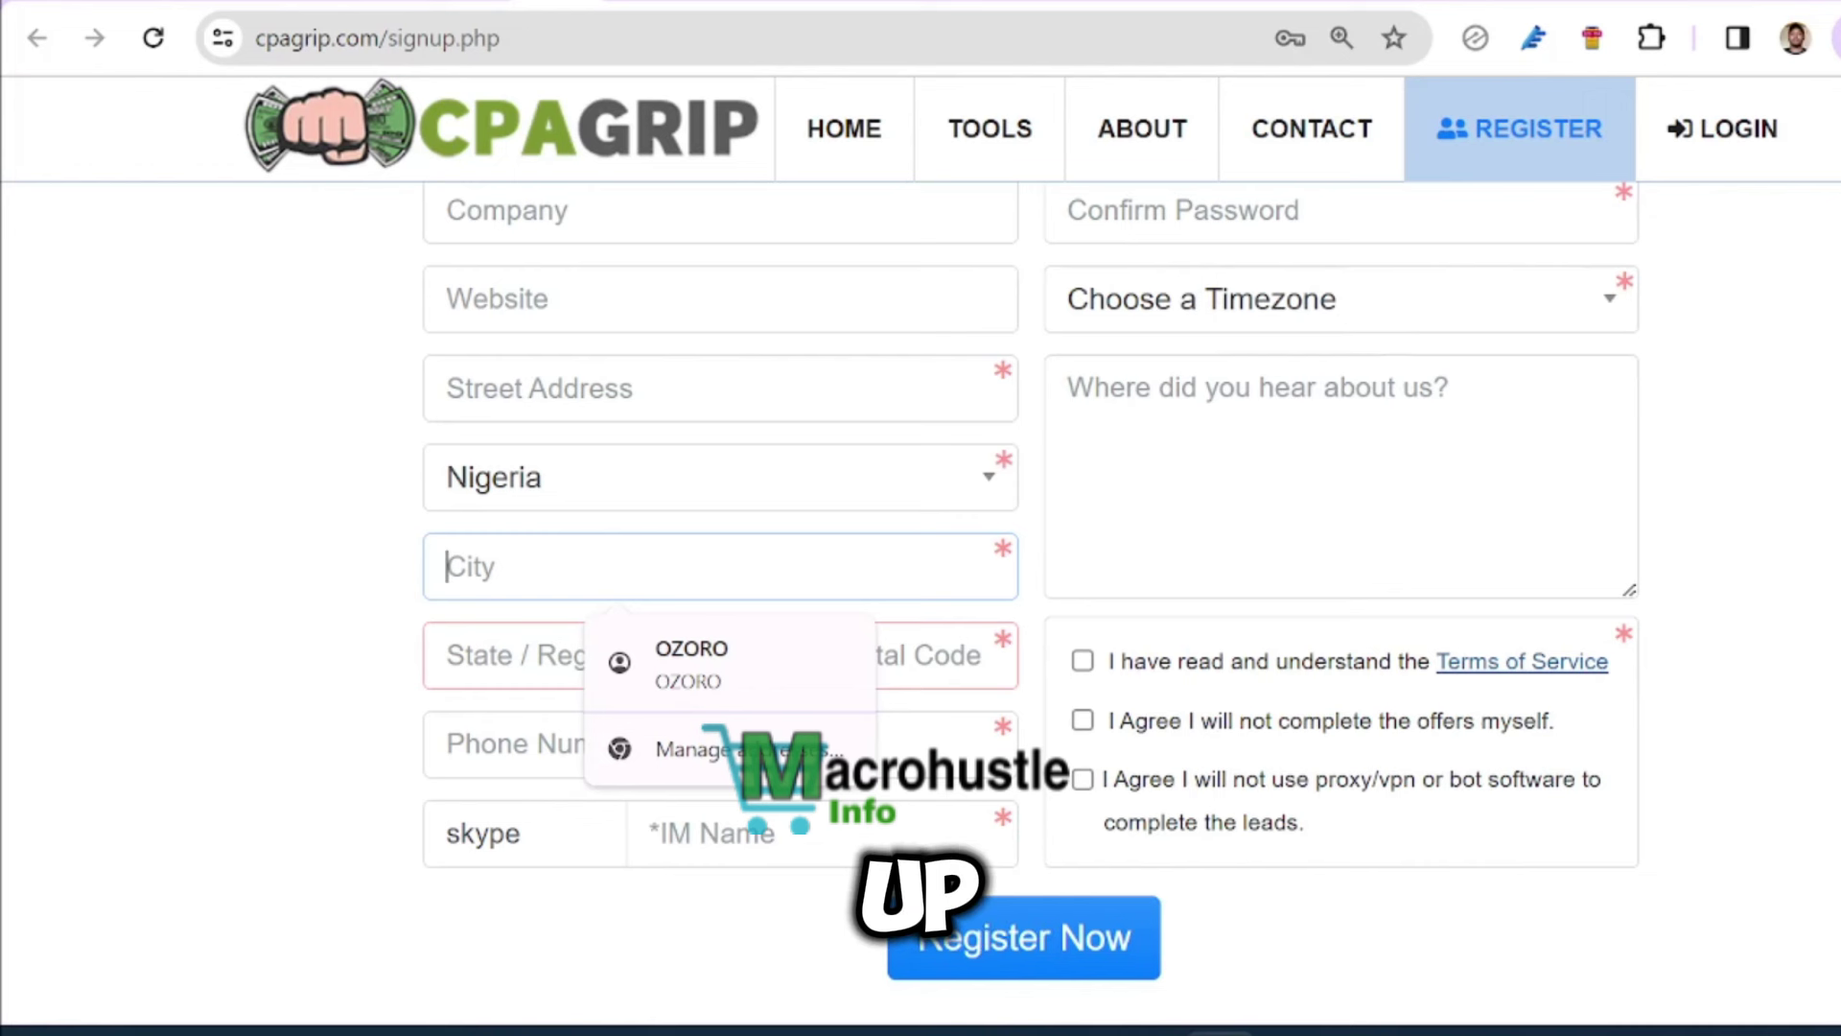
{"action": "left_click", "coordinate": [361, 579]}
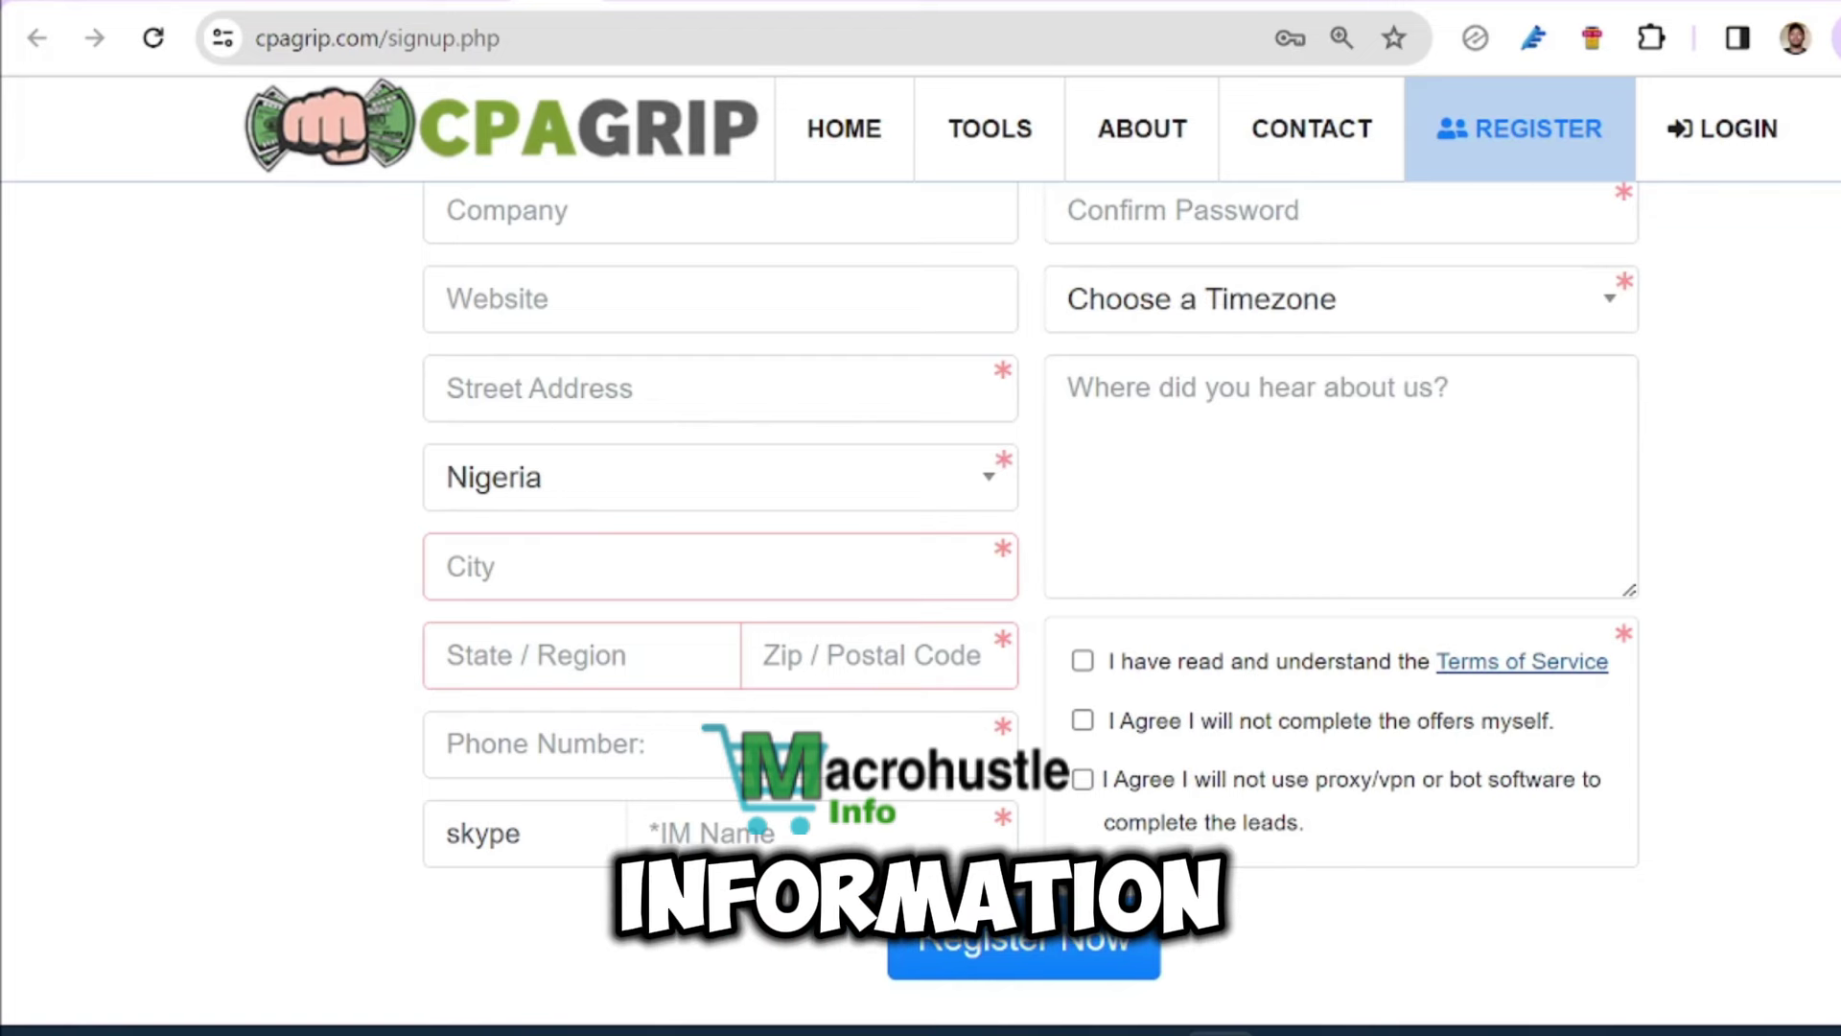
{"action": "left_click", "coordinate": [576, 389]}
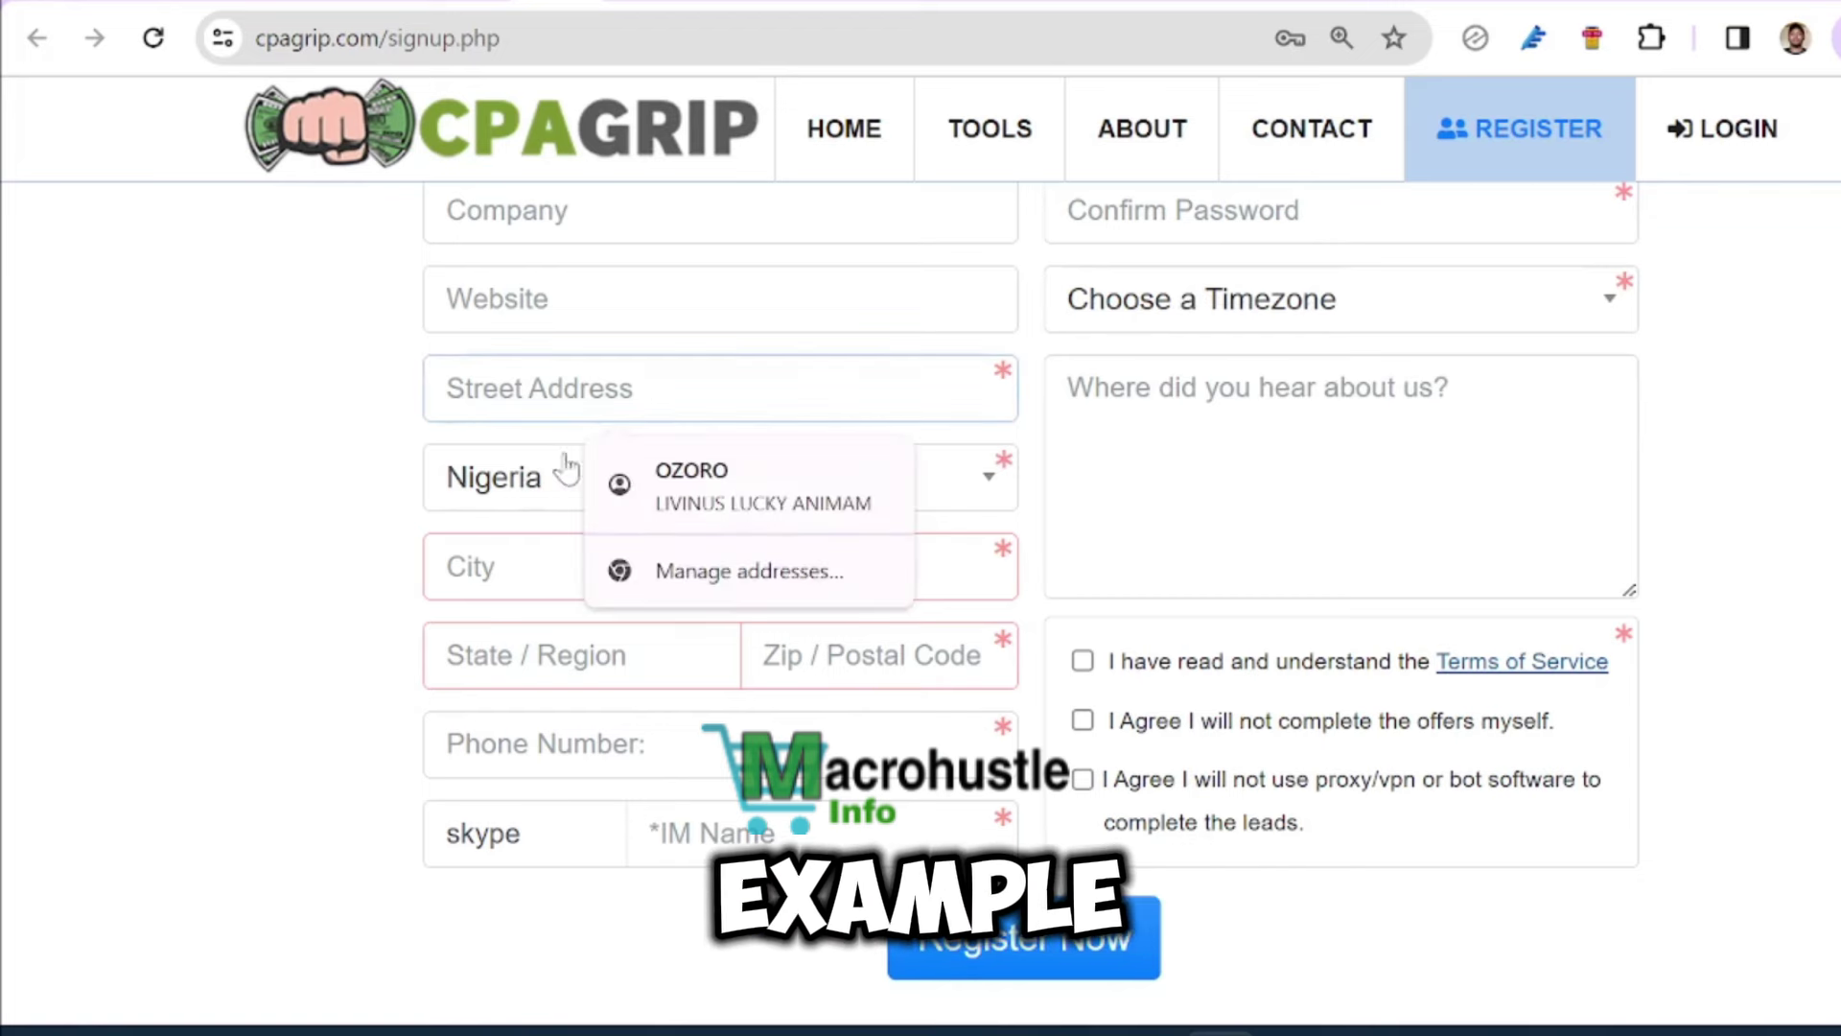
{"action": "left_click", "coordinate": [376, 485]}
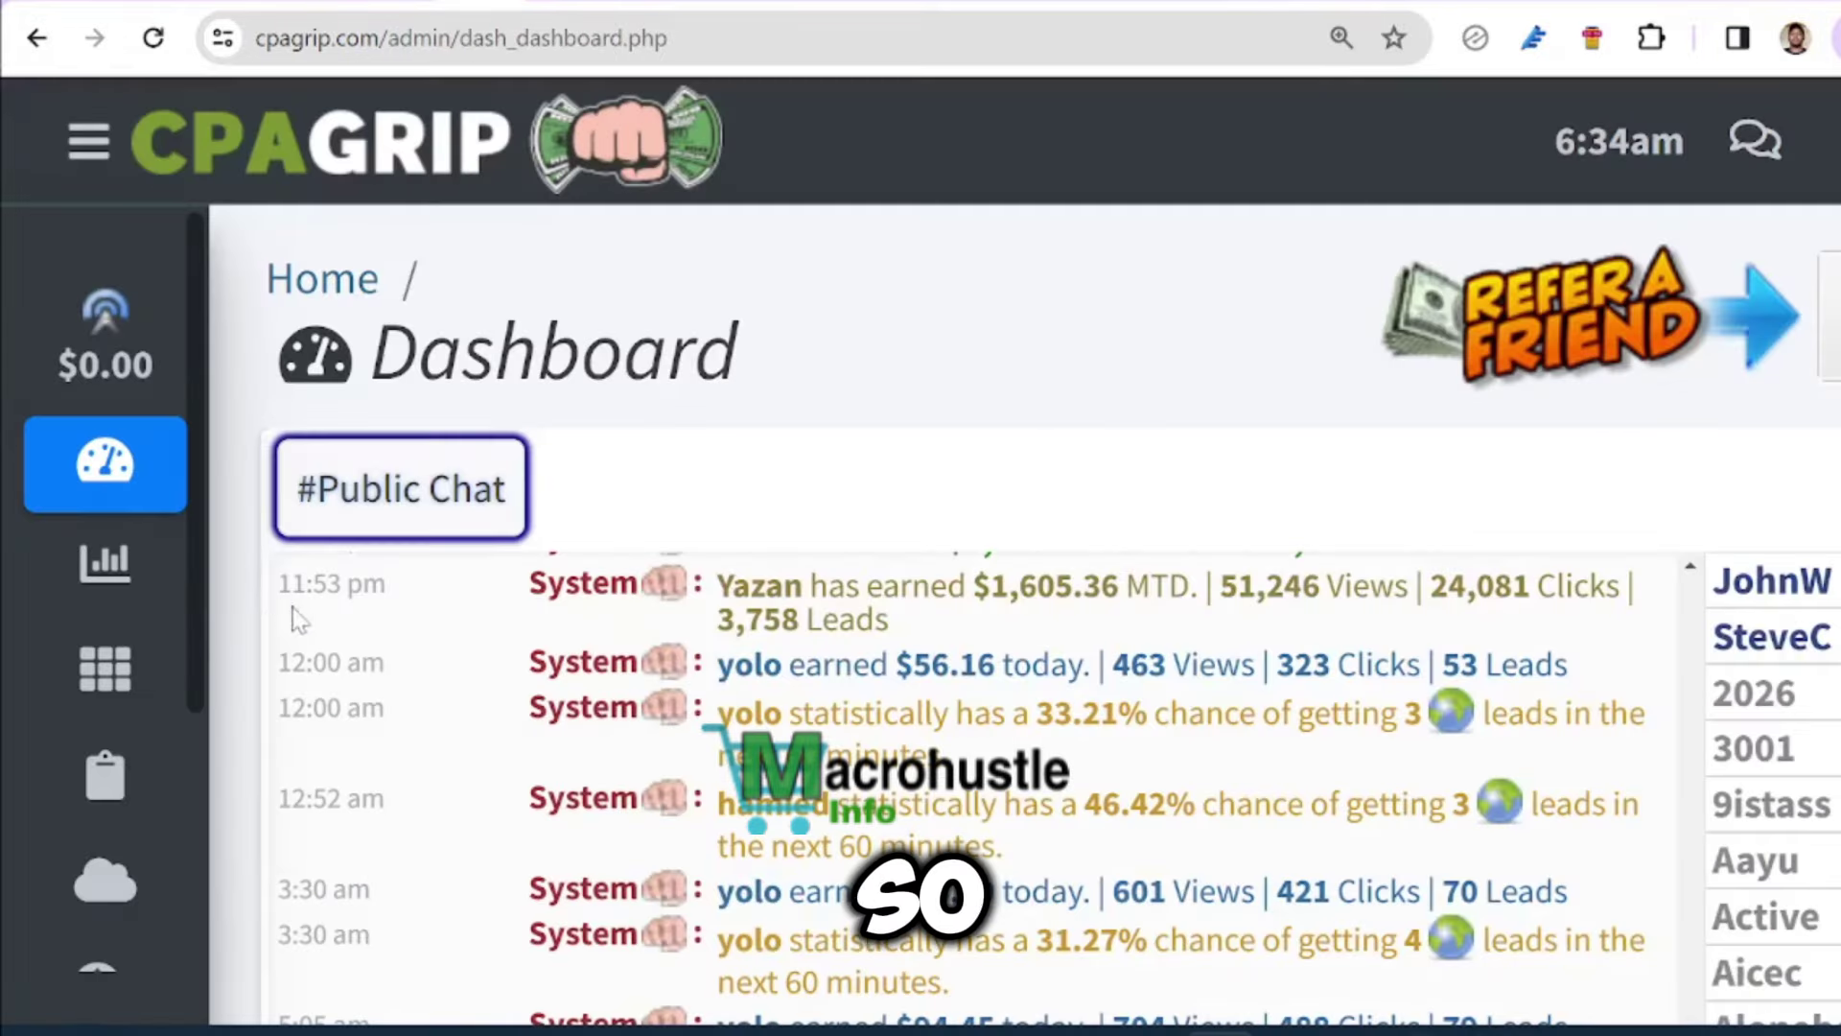
Open the My Offers page from the dashboard's Offer Tools.
{"action": "mouse_move", "coordinate": [164, 522]}
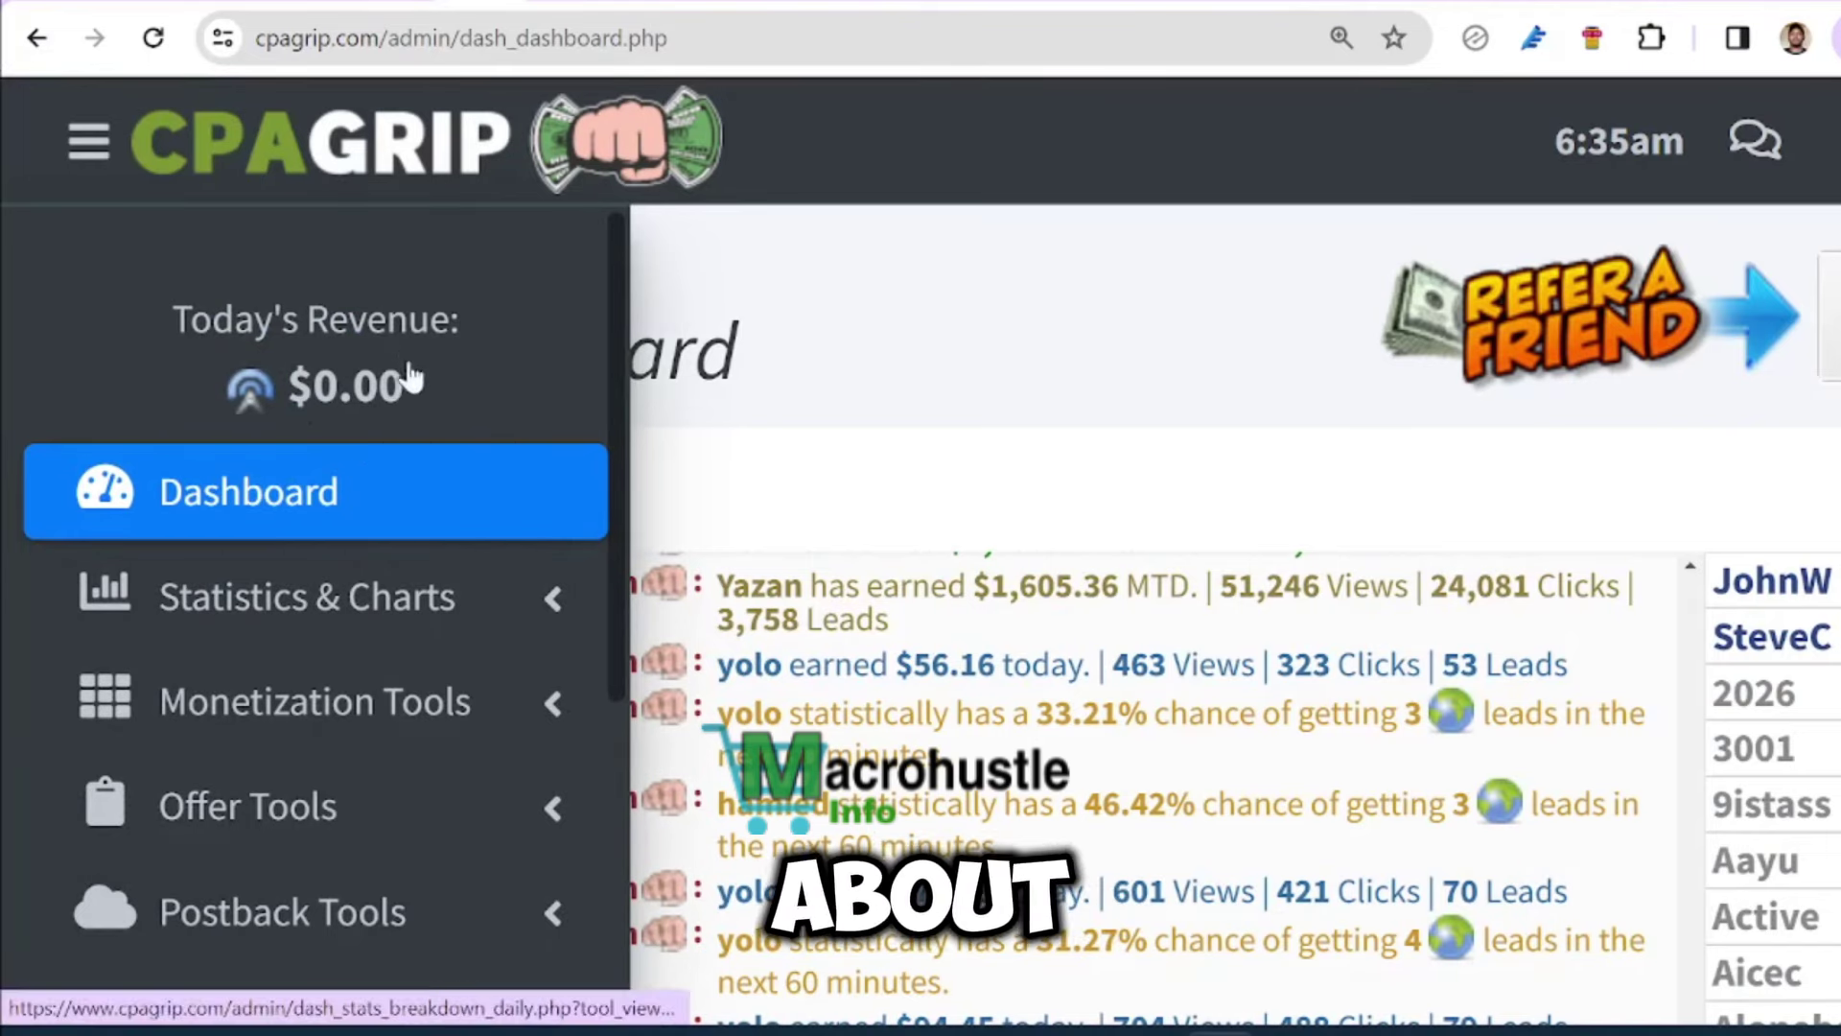
{"action": "mouse_move", "coordinate": [185, 658]}
{"action": "scroll", "coordinate": [361, 658], "scroll_direction": "down", "scroll_amount": 3}
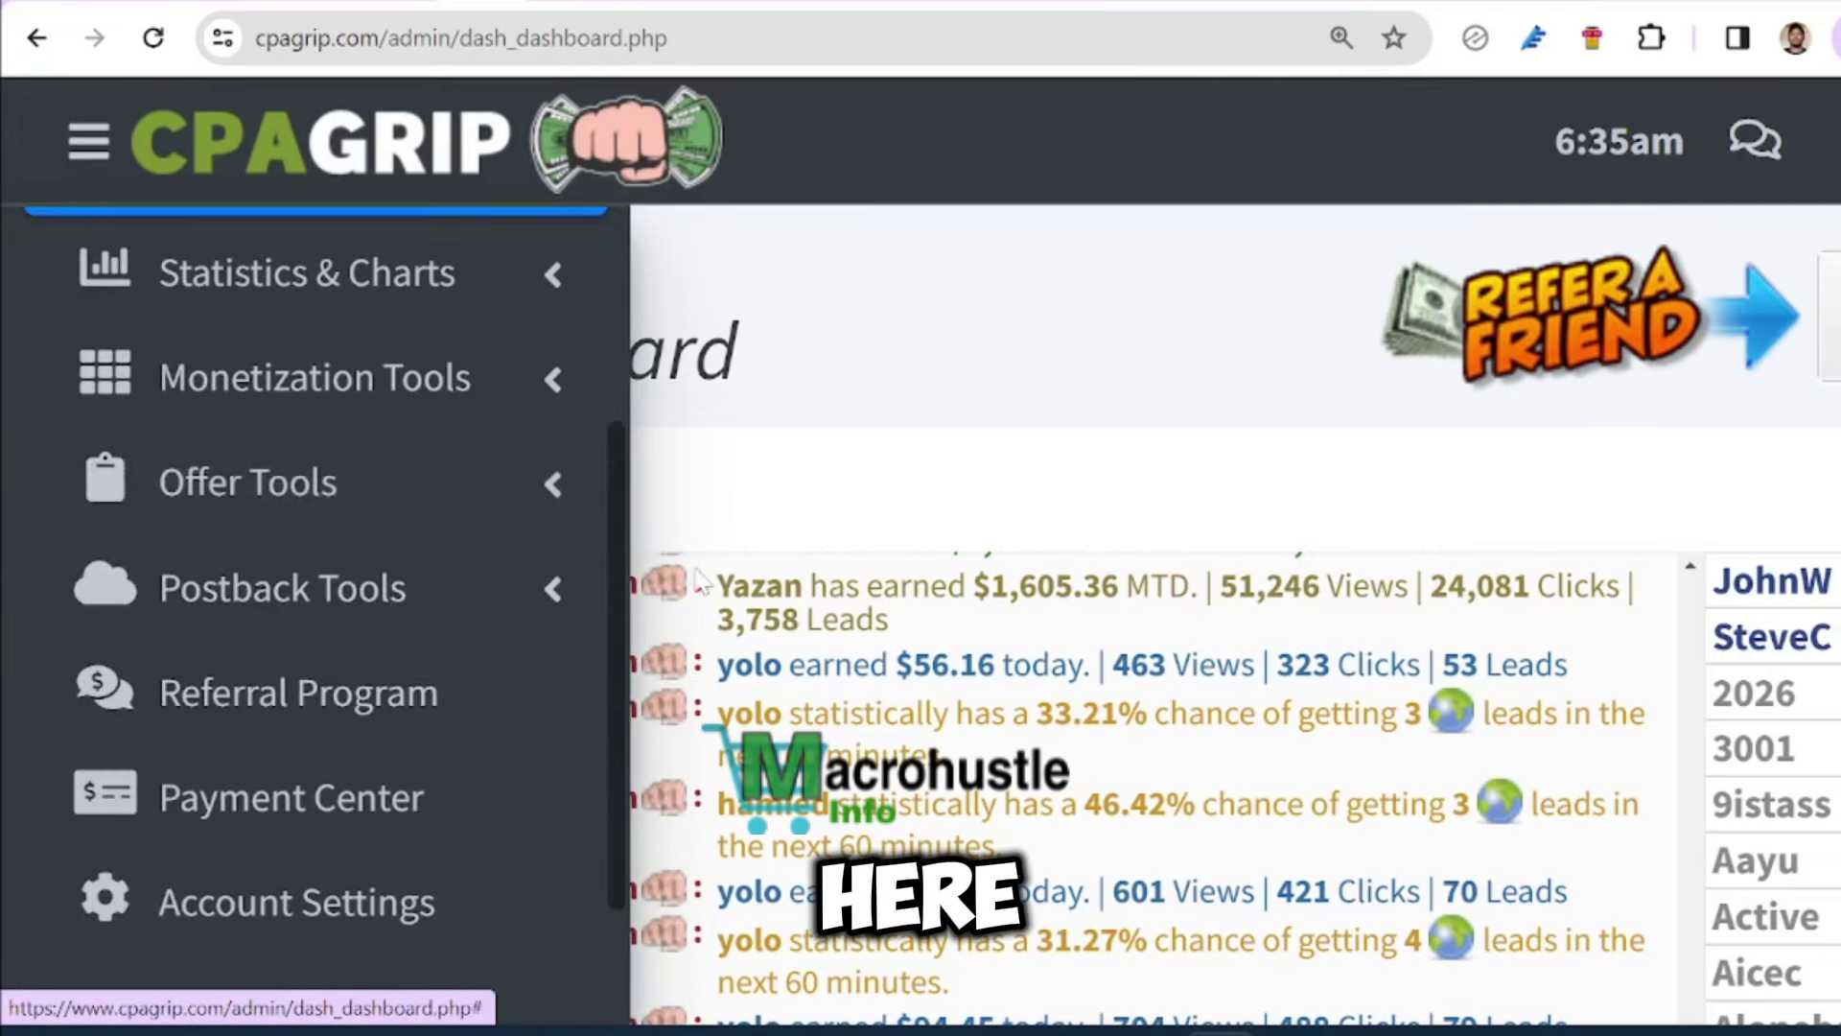
{"action": "scroll", "coordinate": [958, 613], "scroll_direction": "down", "scroll_amount": 2}
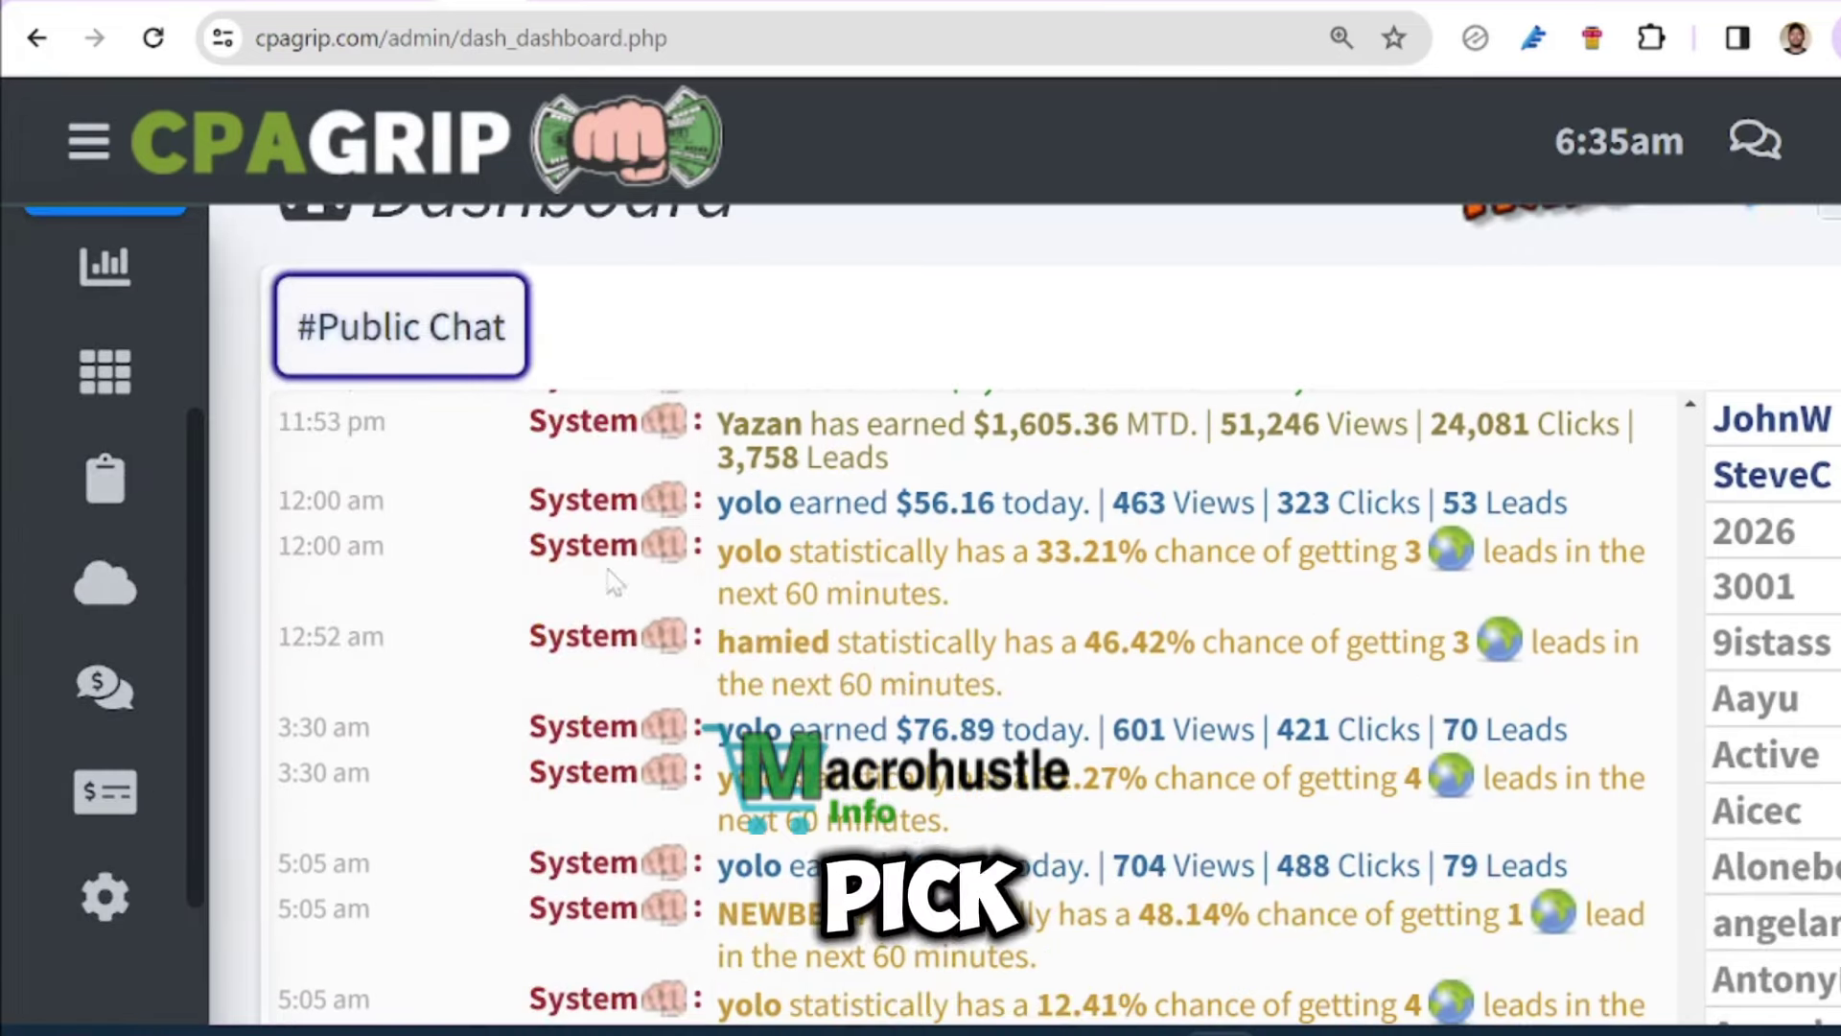
{"action": "mouse_move", "coordinate": [183, 484]}
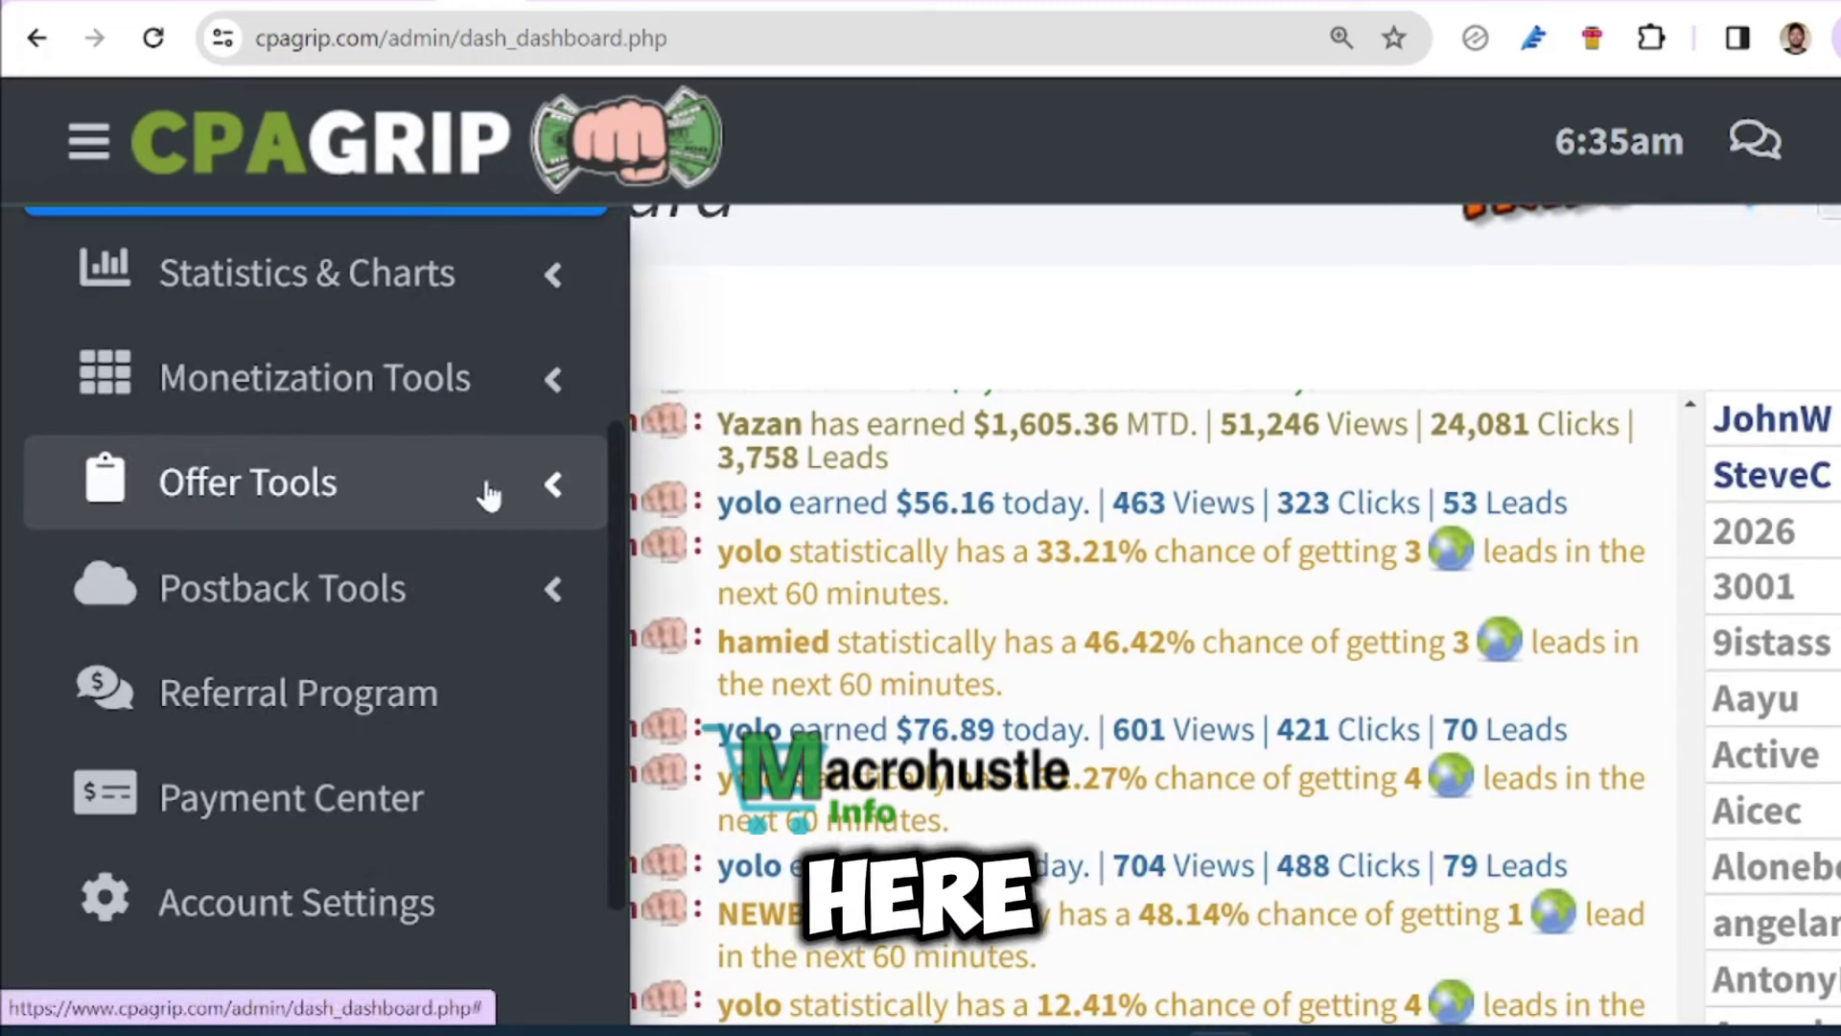
{"action": "left_click", "coordinate": [551, 487]}
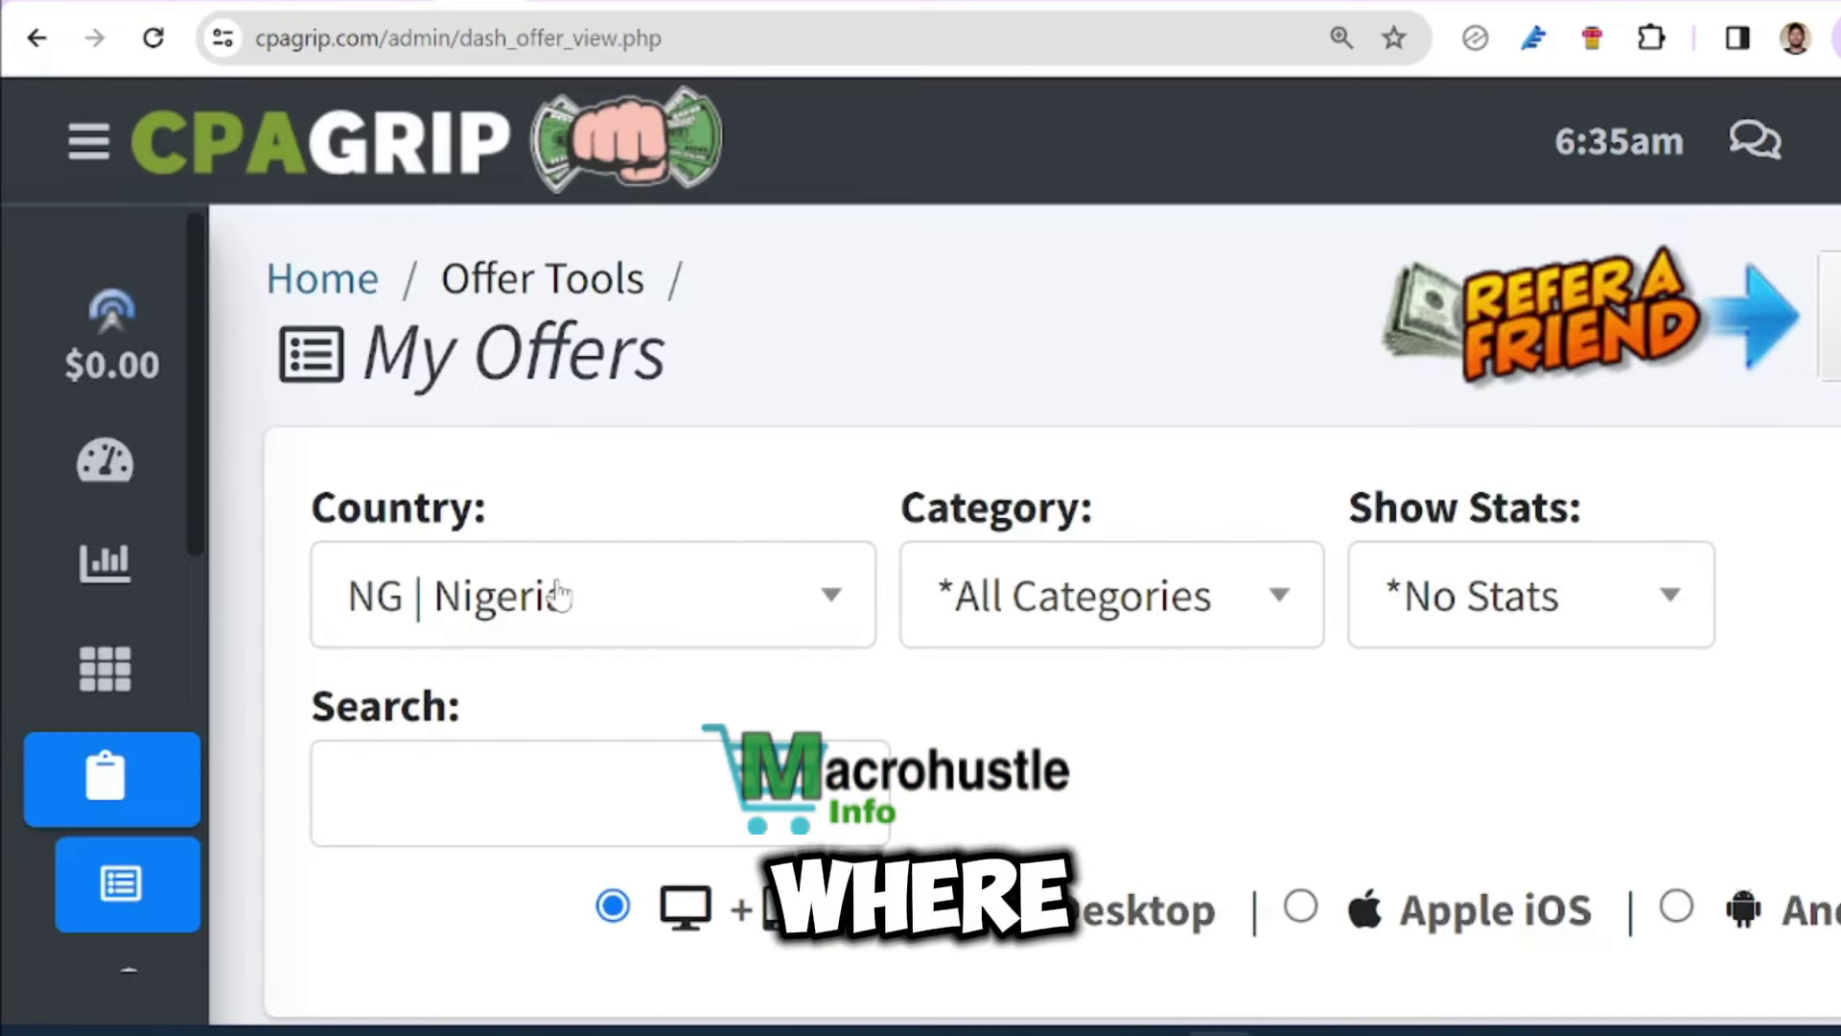
Set the country filter of the offers to All Countries.
{"action": "left_click", "coordinate": [566, 614]}
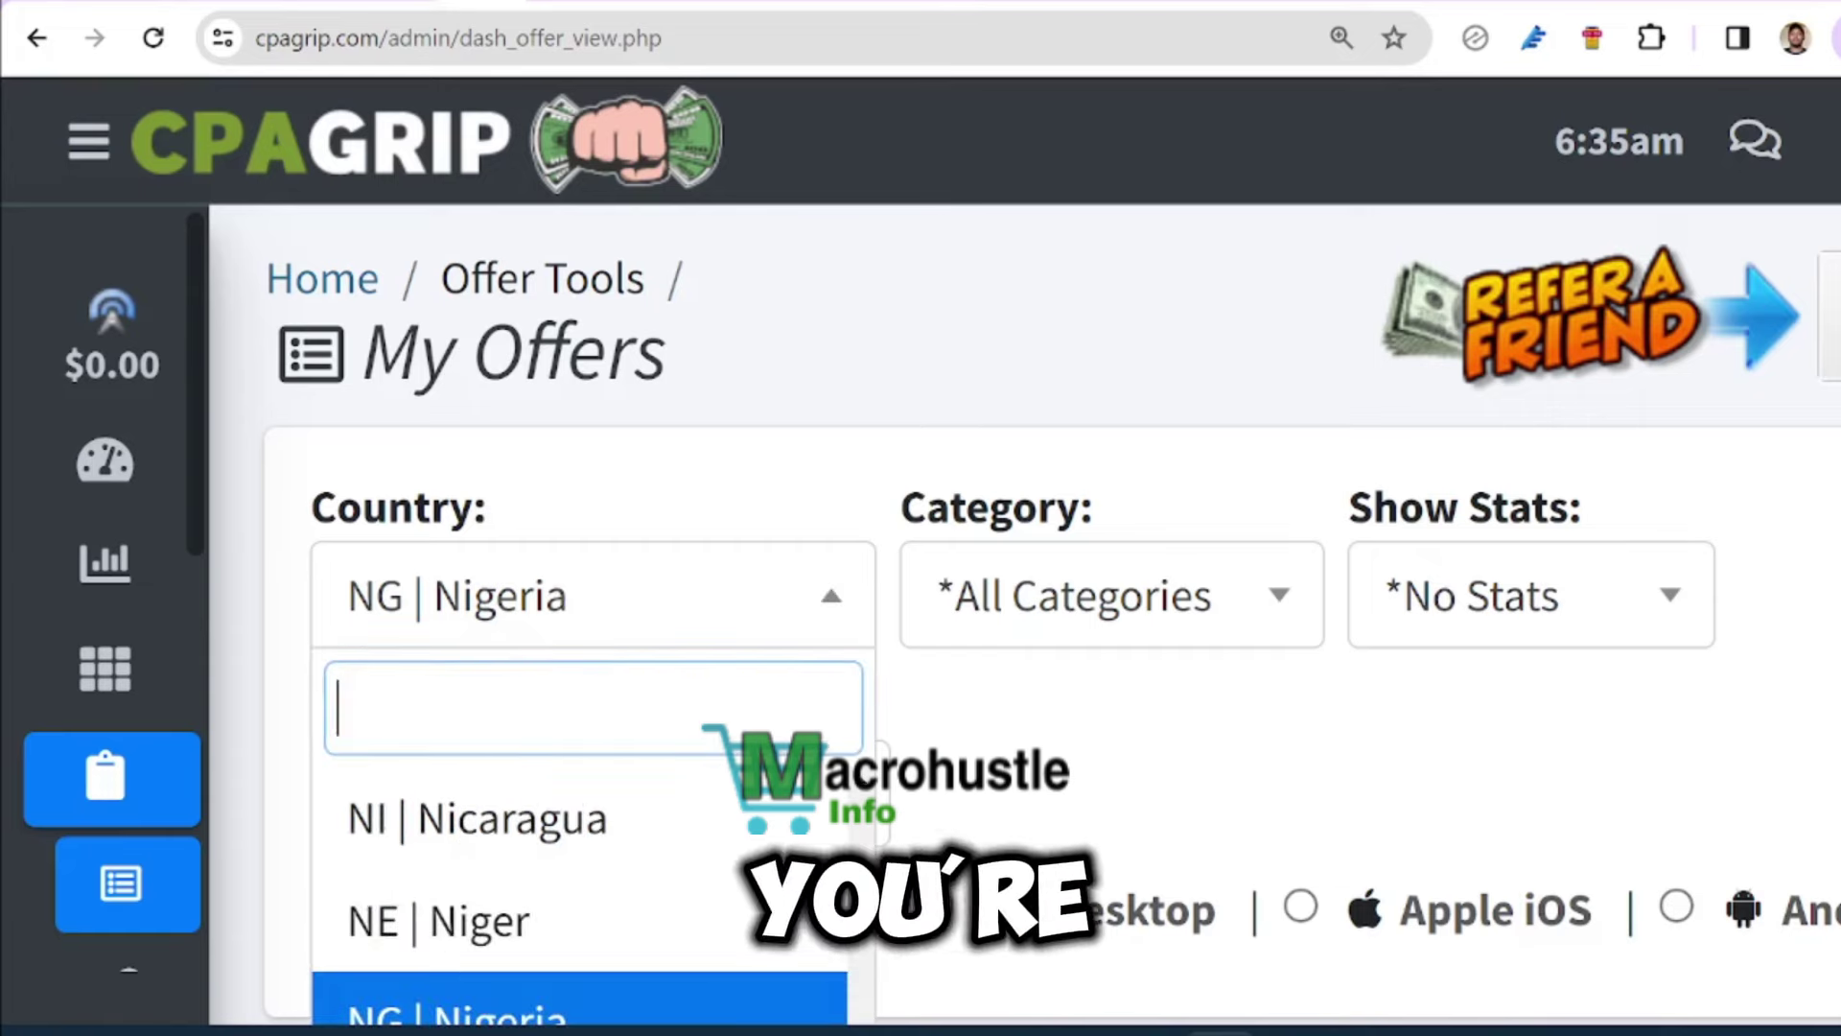
{"action": "type", "text": "al"}
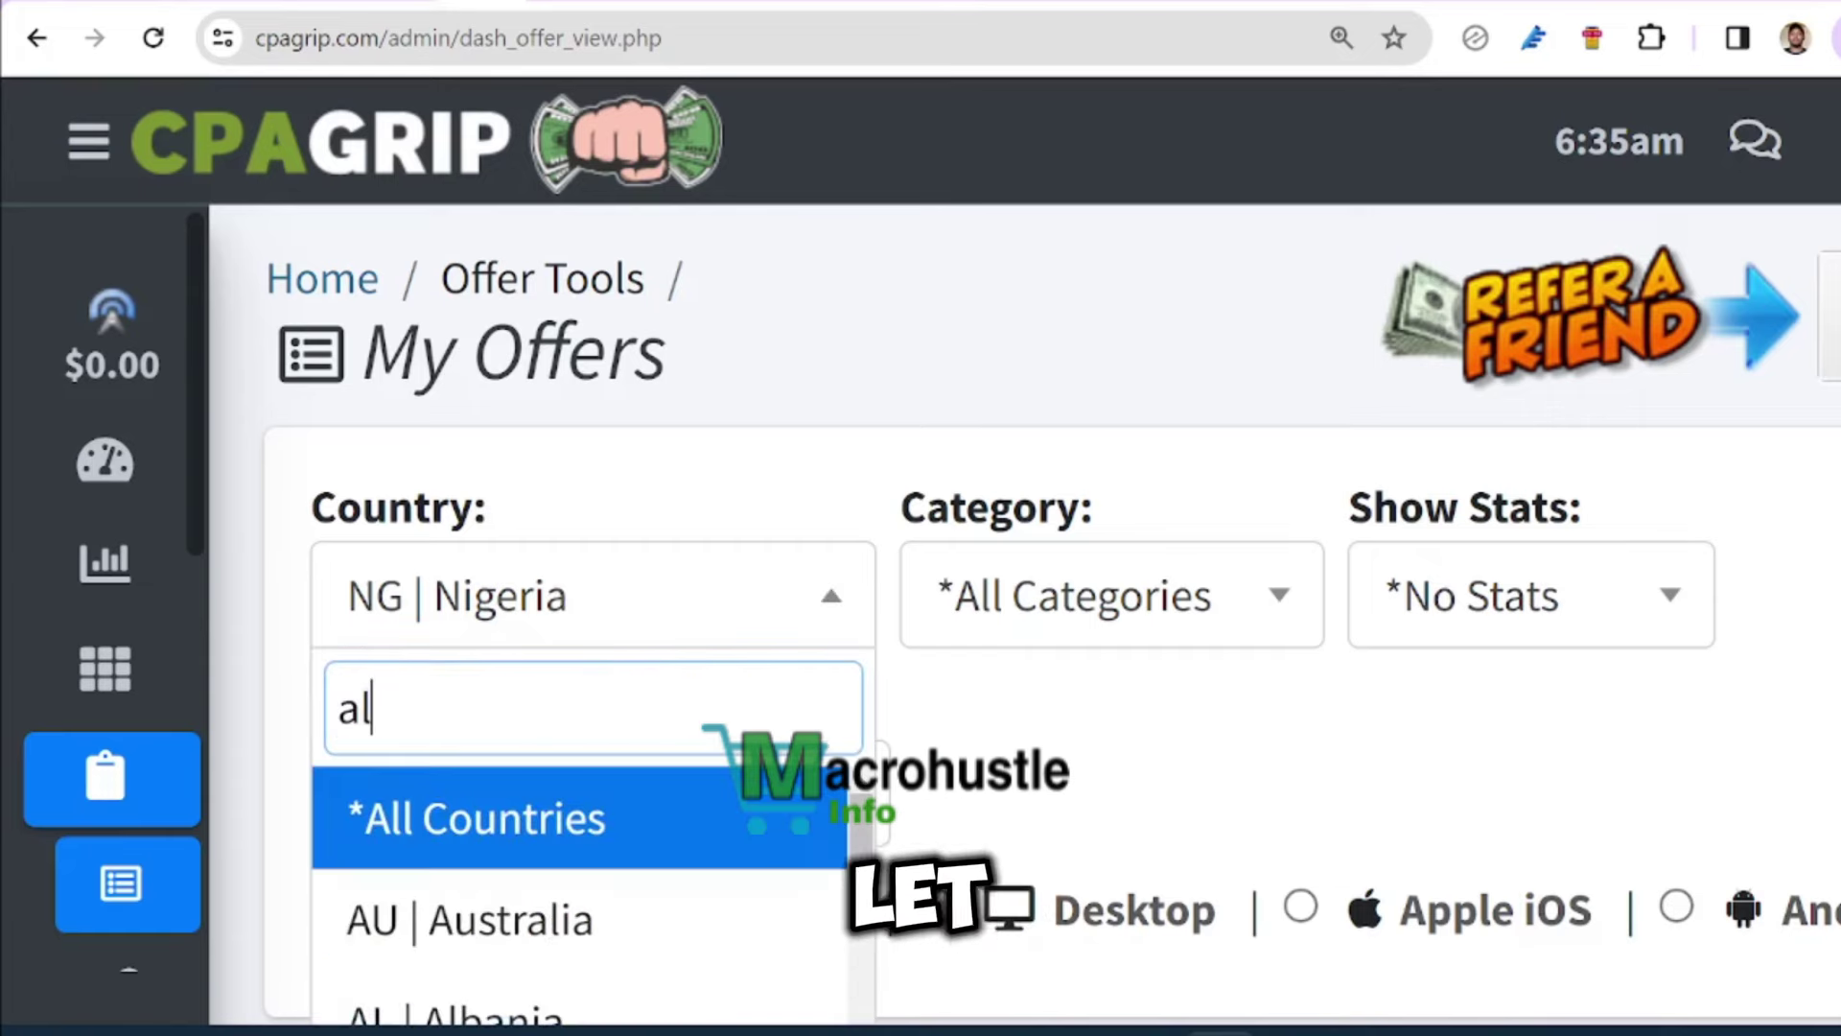
{"action": "left_click", "coordinate": [526, 838]}
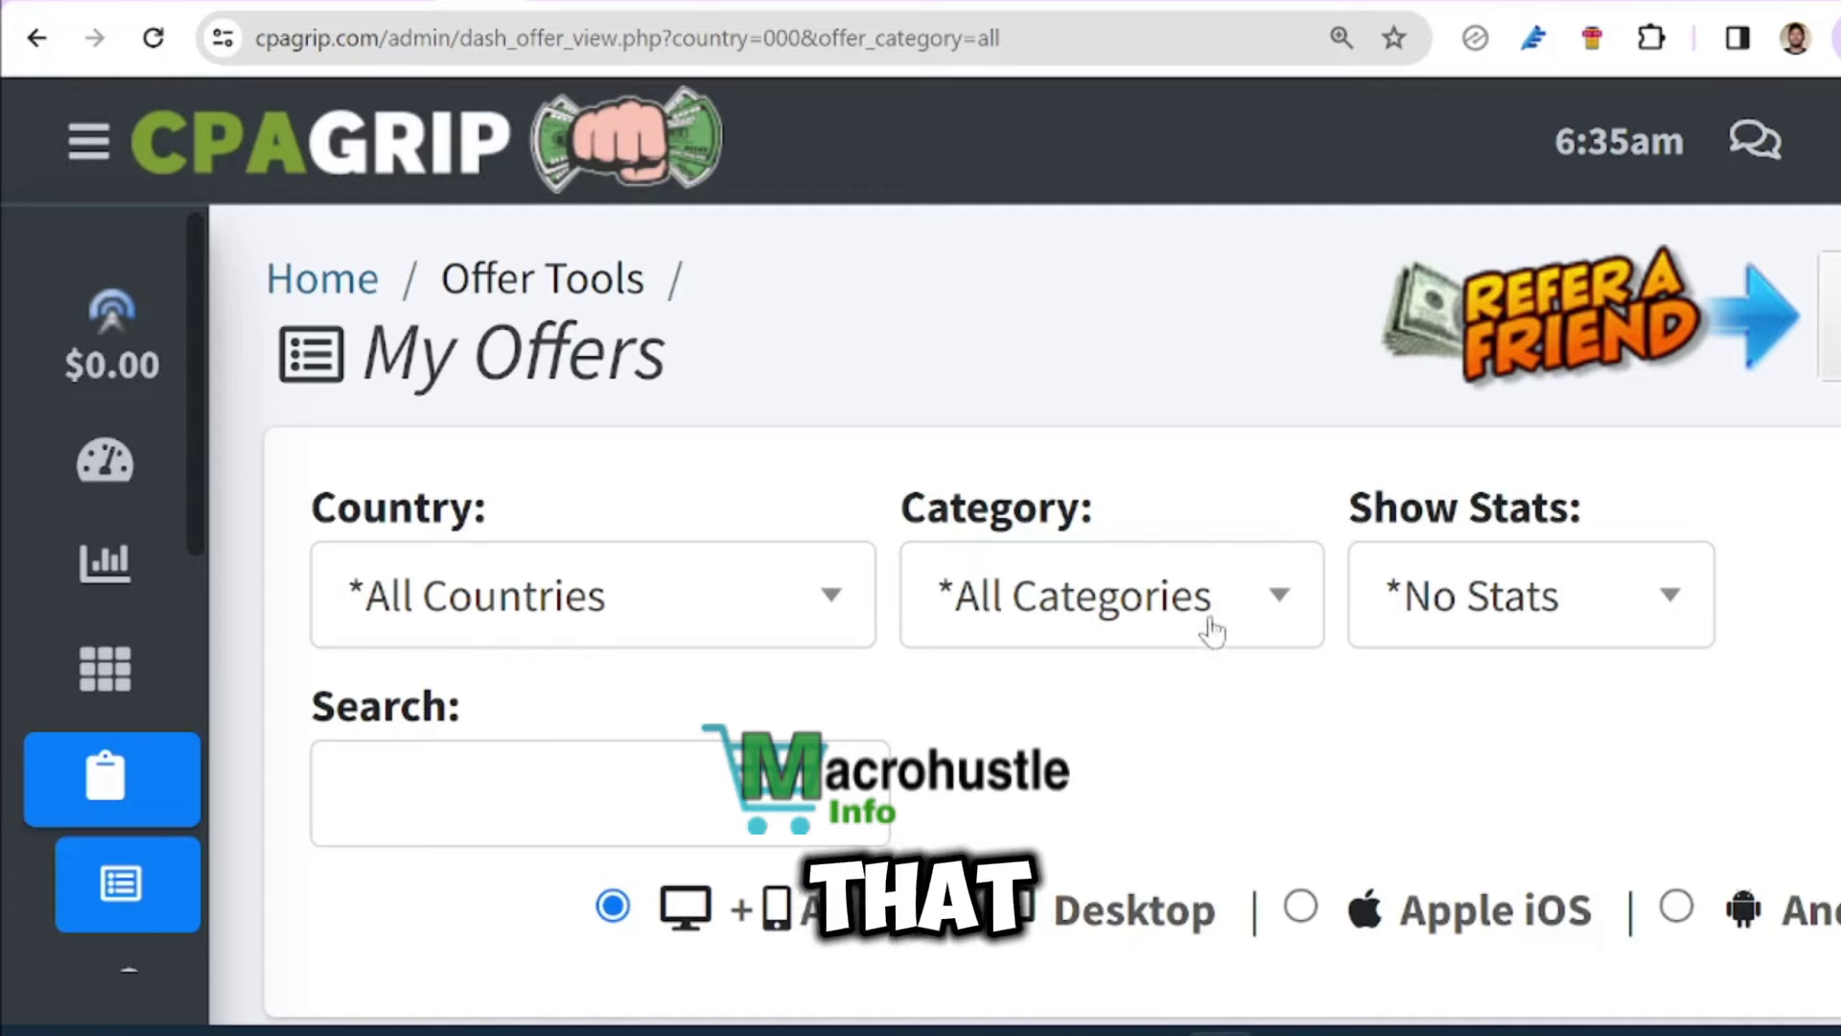
Examine the category filter and the categories, titles and payouts in the unfiltered offer list.
{"action": "left_click_drag", "start_coordinate": [901, 508], "coordinate": [1188, 514]}
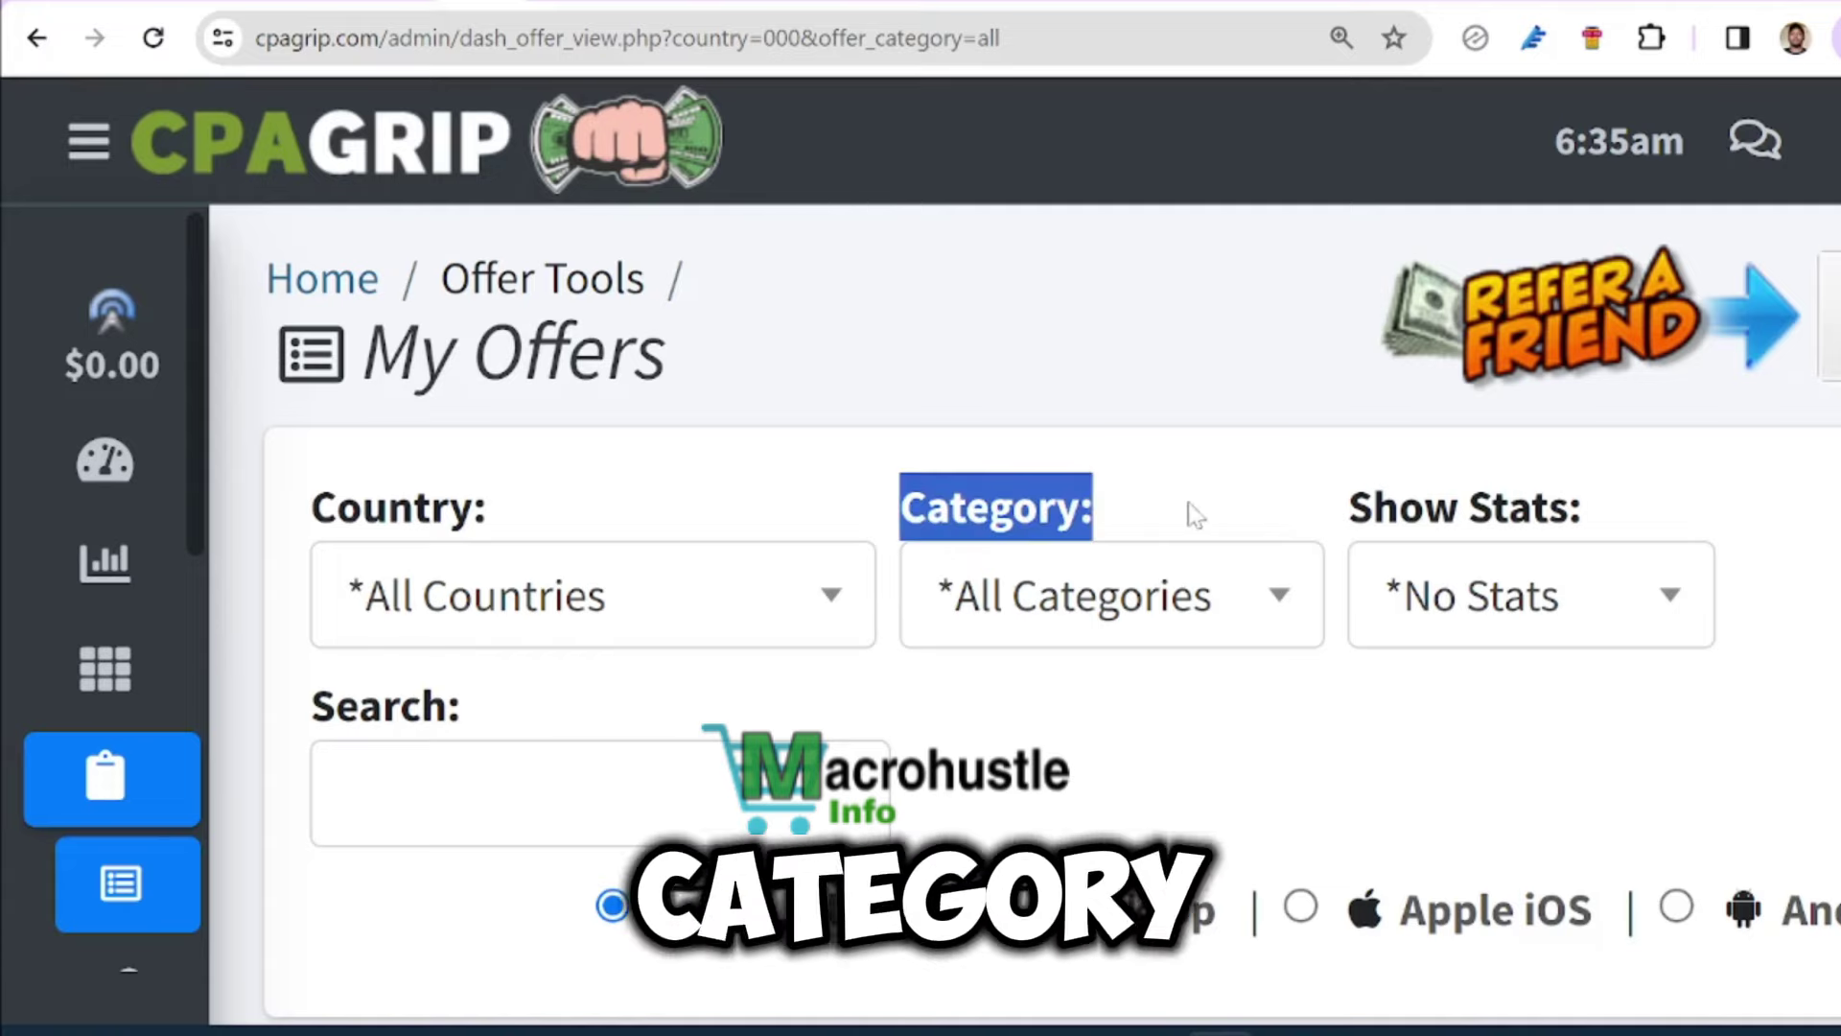
{"action": "scroll", "coordinate": [1271, 734], "scroll_direction": "down", "scroll_amount": 5}
{"action": "scroll", "coordinate": [1270, 734], "scroll_direction": "up", "scroll_amount": 5}
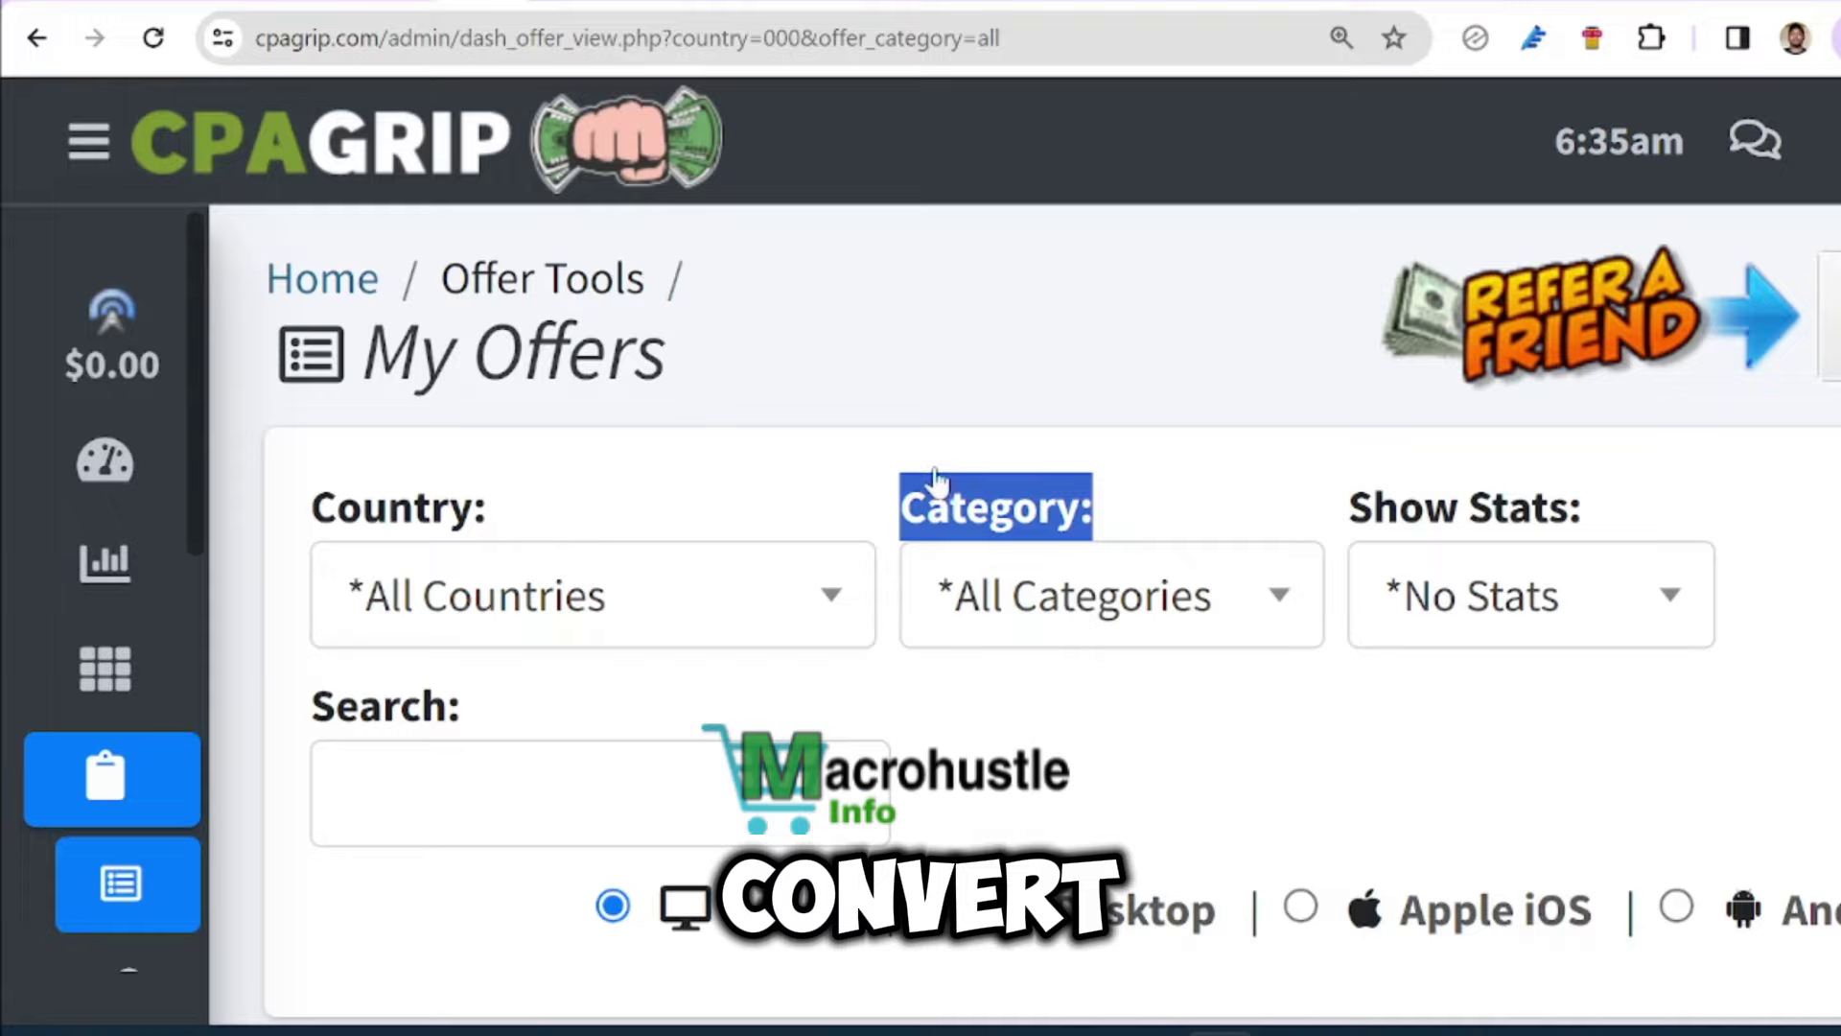
{"action": "scroll", "coordinate": [978, 501], "scroll_direction": "down", "scroll_amount": 2}
{"action": "scroll", "coordinate": [986, 505], "scroll_direction": "down", "scroll_amount": 8}
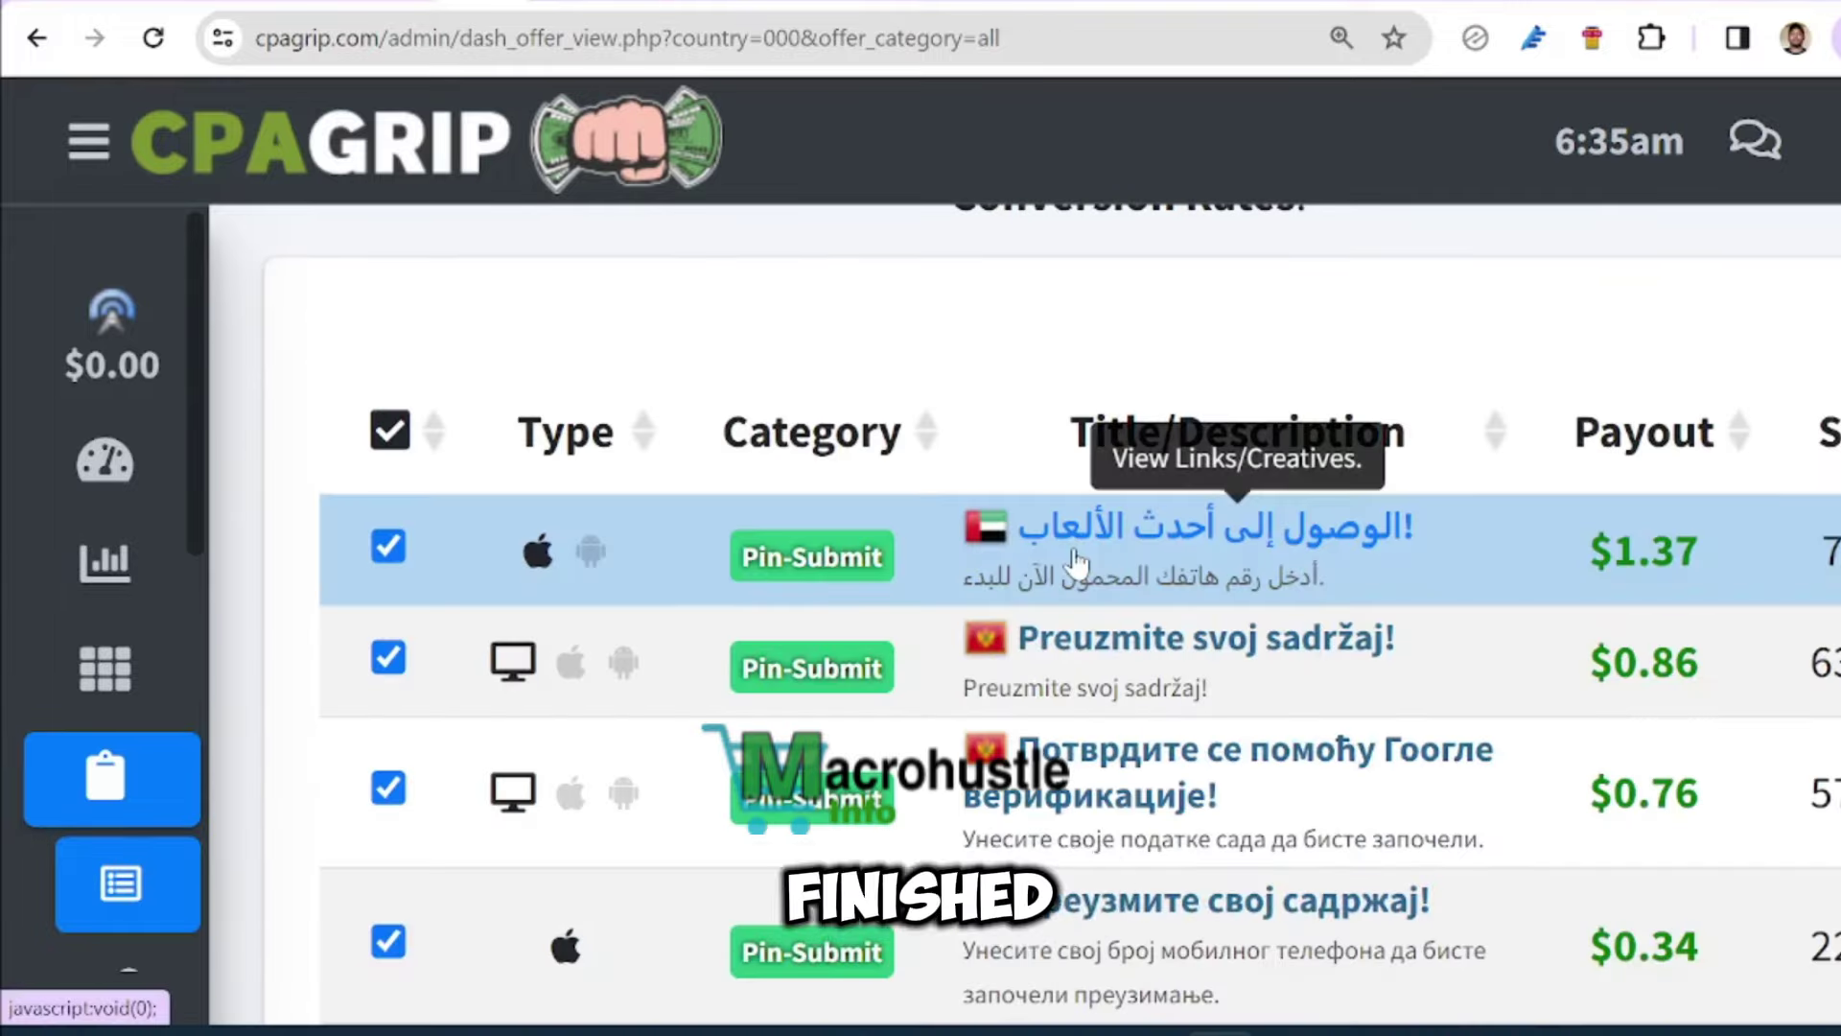
{"action": "scroll", "coordinate": [1230, 610], "scroll_direction": "up", "scroll_amount": 1}
{"action": "scroll", "coordinate": [1230, 609], "scroll_direction": "up", "scroll_amount": 9}
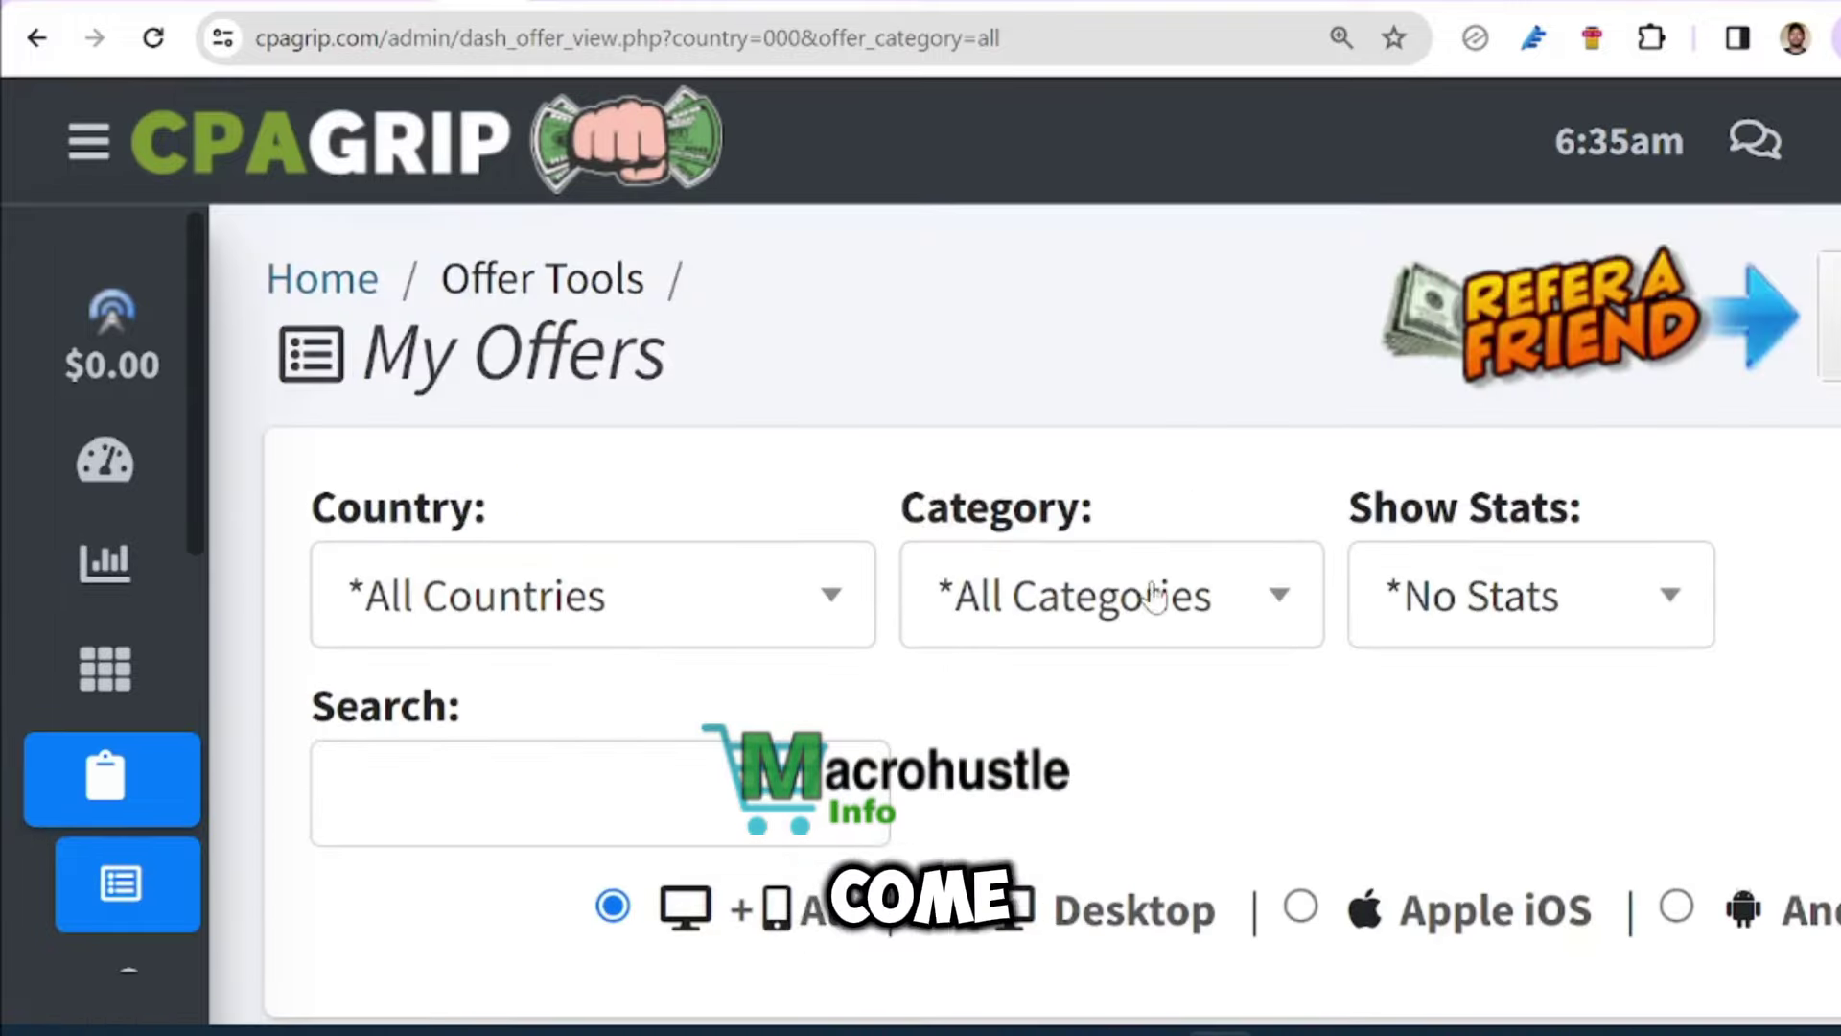
Review the available offer categories and filter the offers by Credit Card Submit.
{"action": "left_click", "coordinate": [1150, 602]}
{"action": "scroll", "coordinate": [1151, 602], "scroll_direction": "down", "scroll_amount": 7}
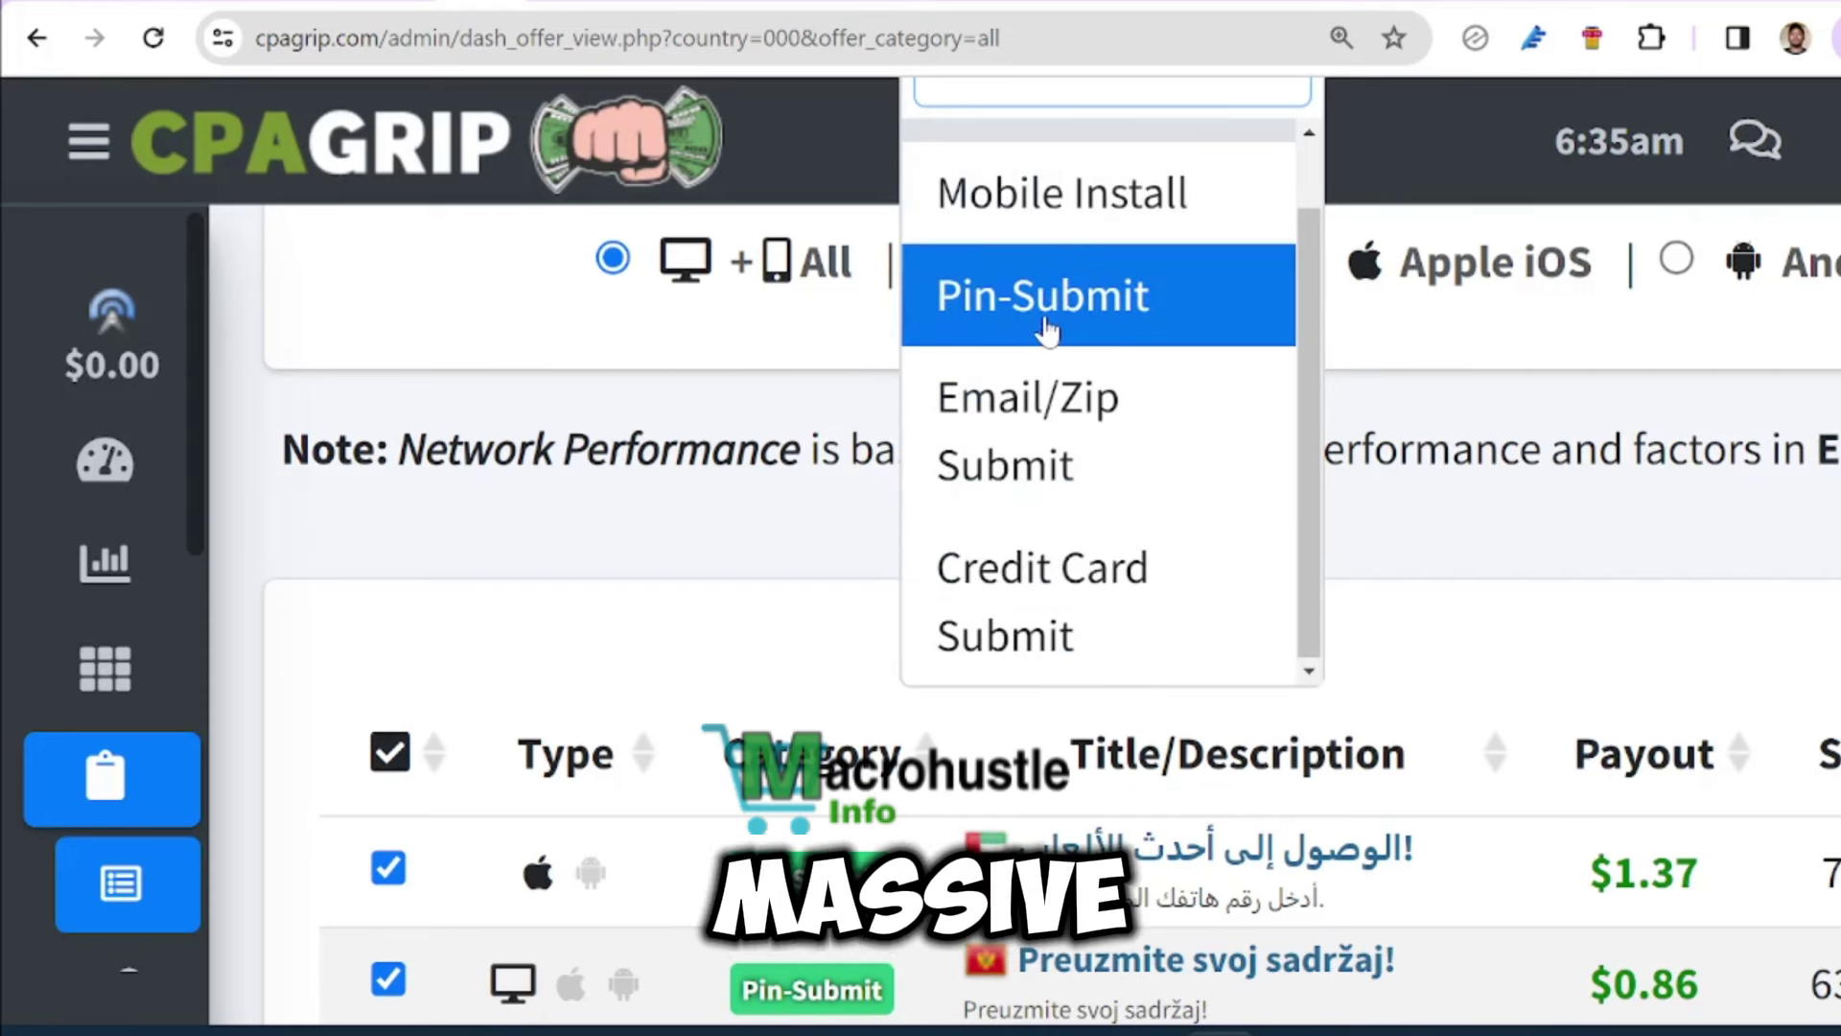
{"action": "scroll", "coordinate": [1122, 482], "scroll_direction": "up", "scroll_amount": 1}
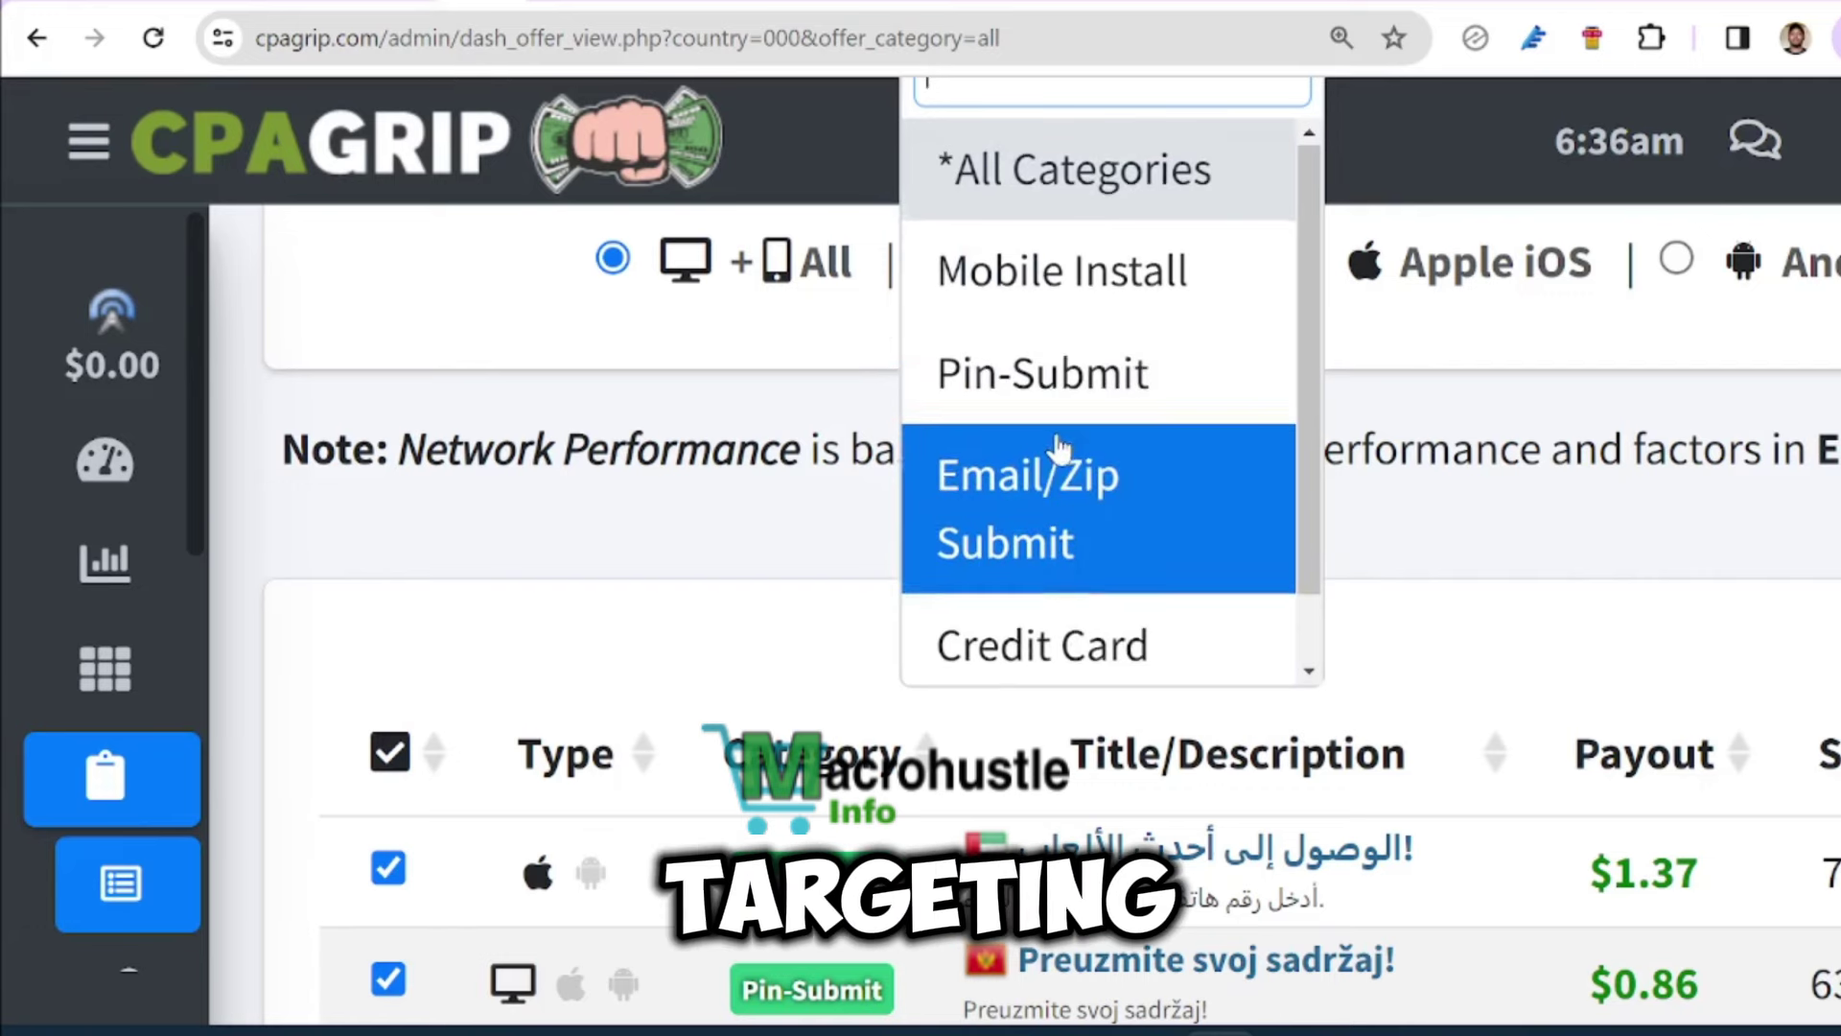
{"action": "scroll", "coordinate": [1054, 460], "scroll_direction": "down", "scroll_amount": 1}
{"action": "left_click", "coordinate": [1048, 614]}
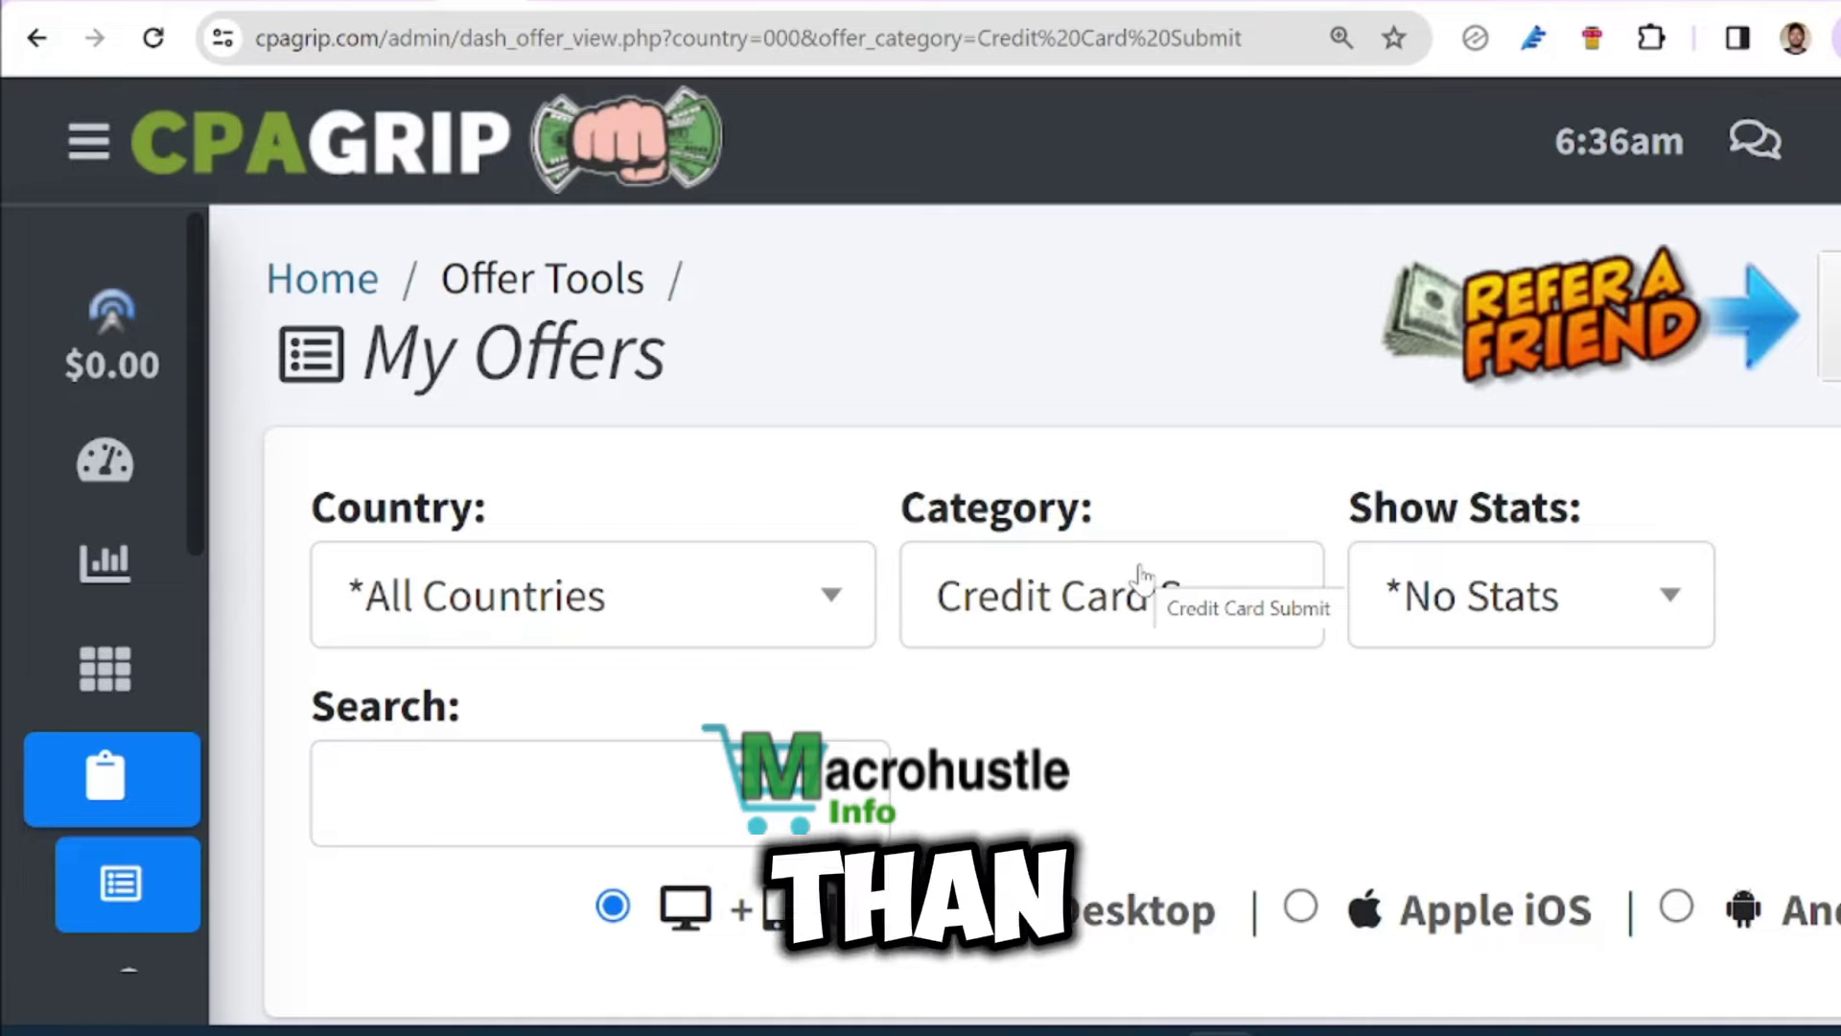
Sort the Credit Card Submit offers by payout from highest to lowest.
{"action": "scroll", "coordinate": [1072, 665], "scroll_direction": "down", "scroll_amount": 10}
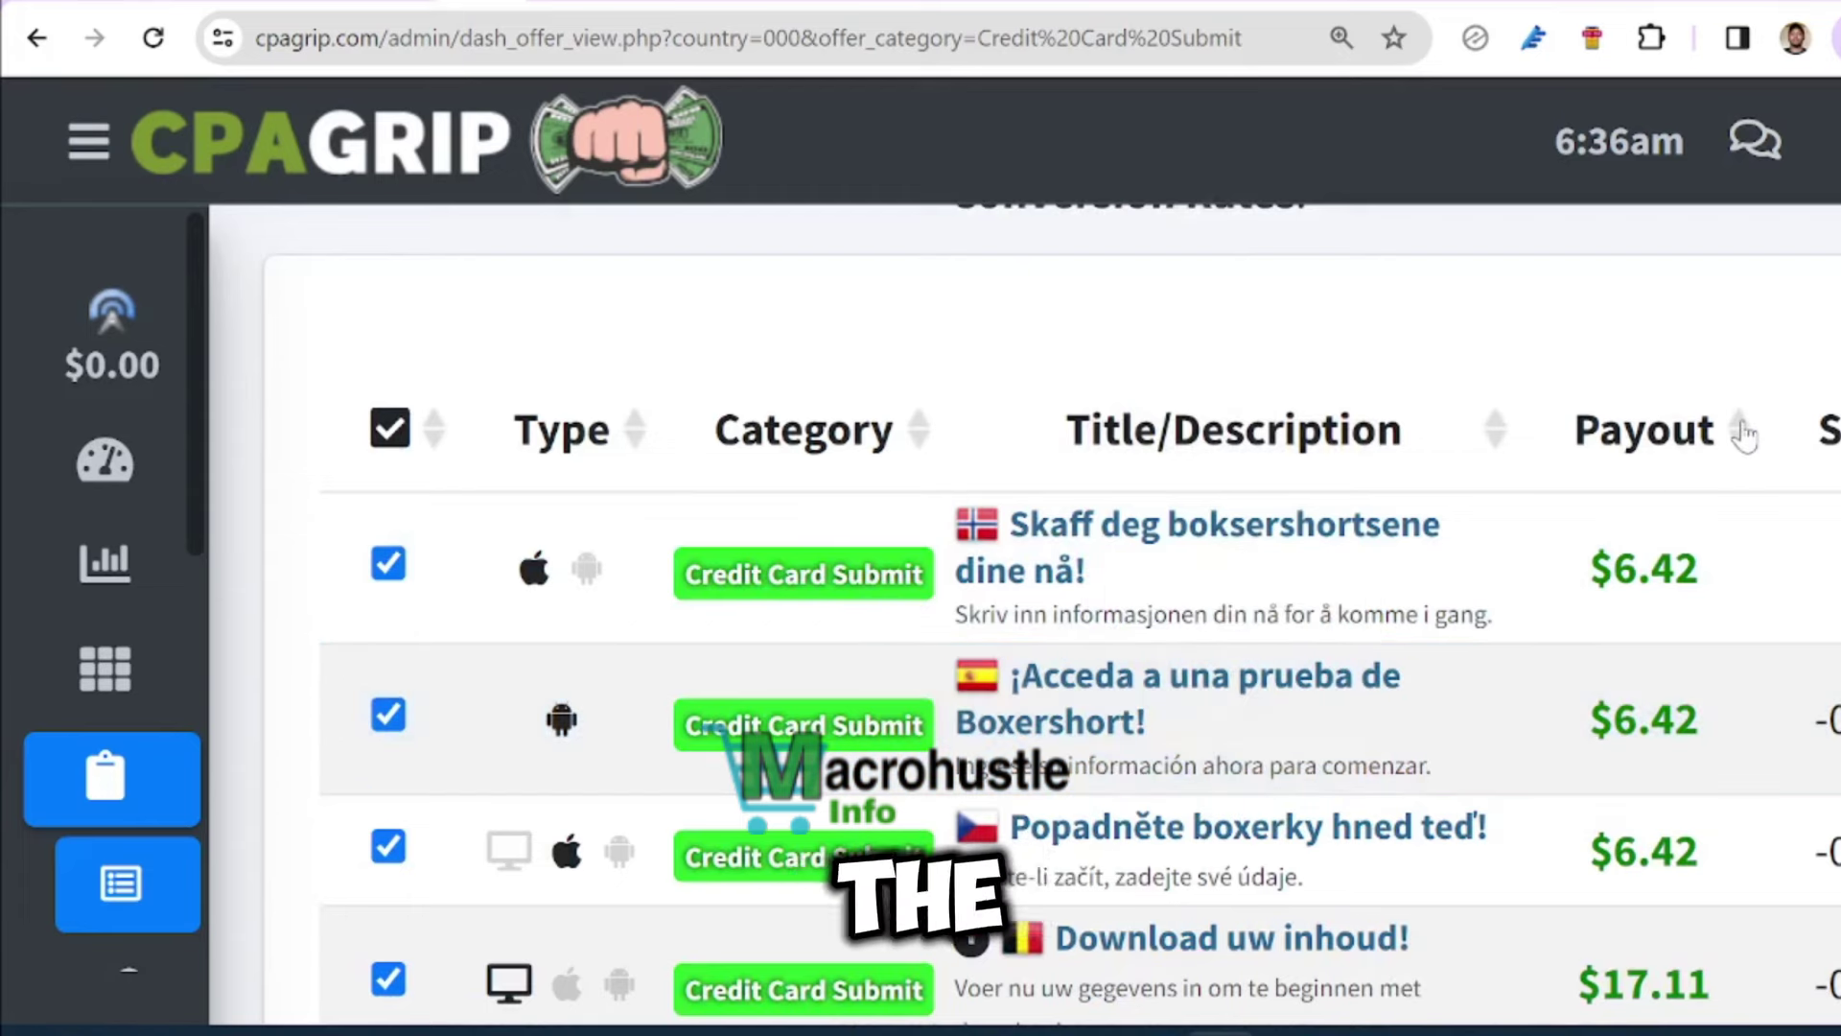
{"action": "left_click", "coordinate": [1743, 437]}
{"action": "scroll", "coordinate": [1443, 748], "scroll_direction": "down", "scroll_amount": 3}
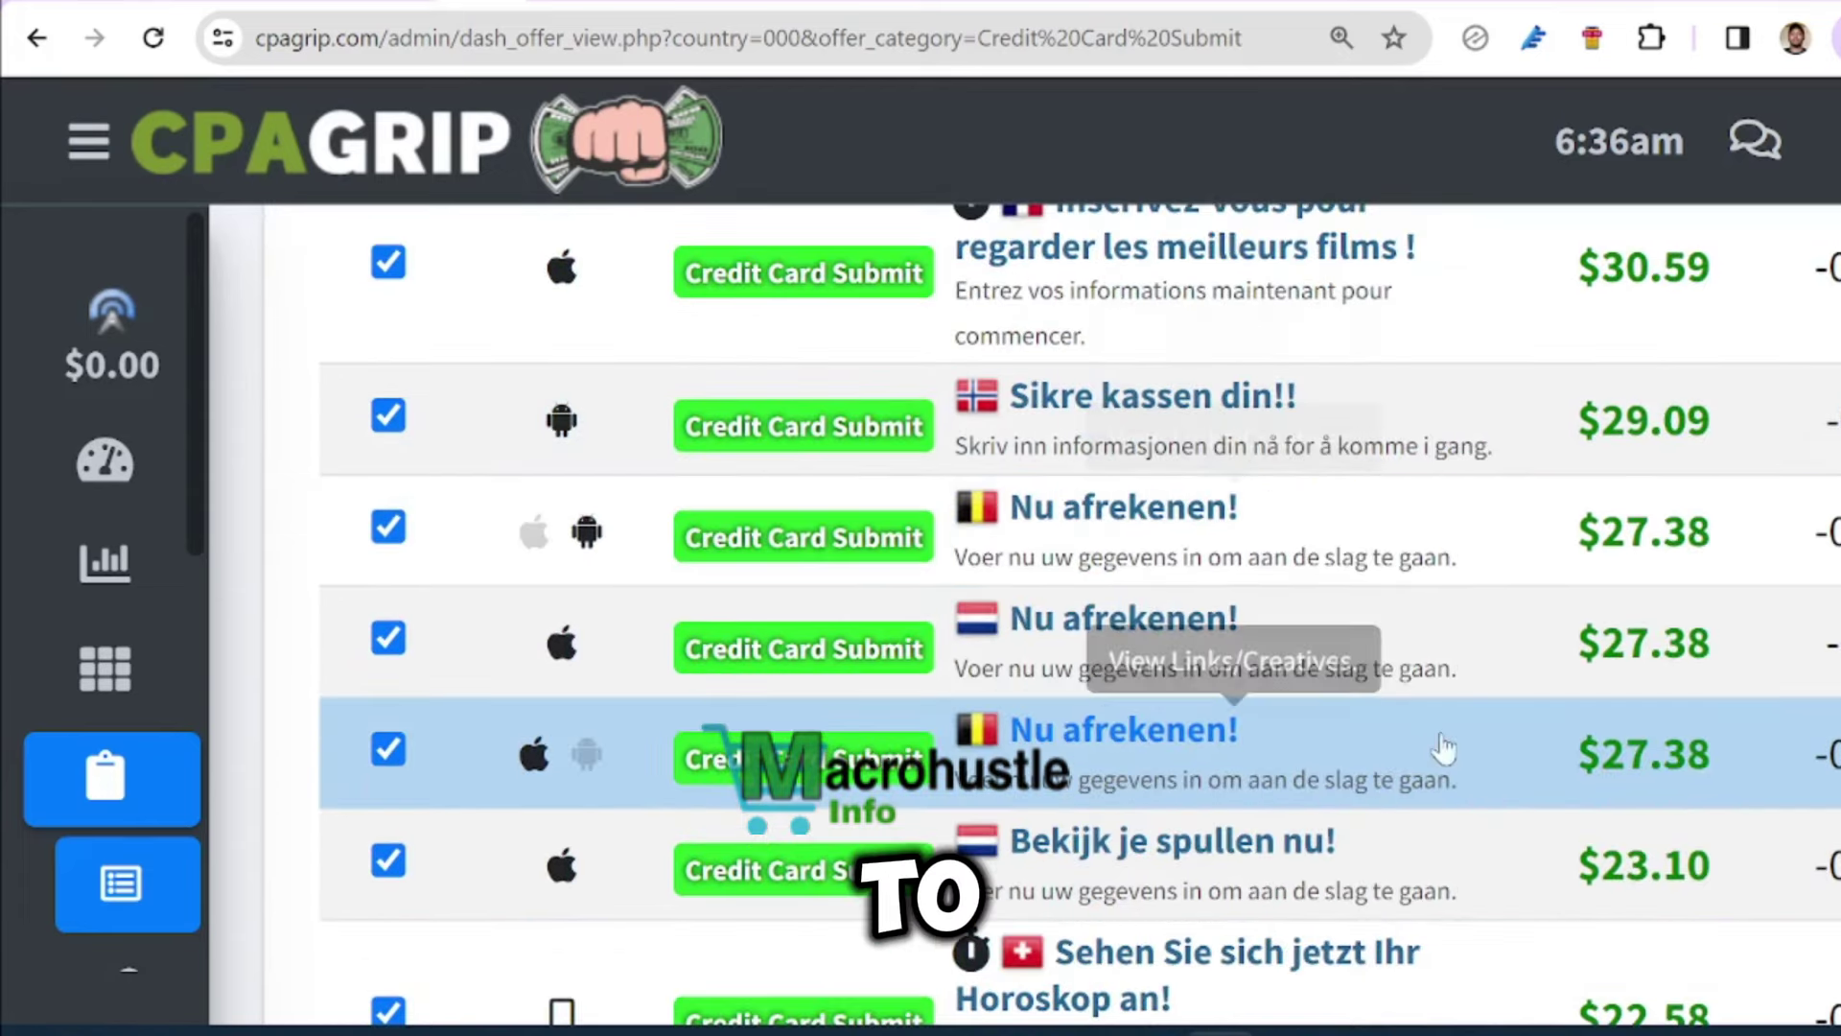
{"action": "scroll", "coordinate": [1443, 748], "scroll_direction": "up", "scroll_amount": 2}
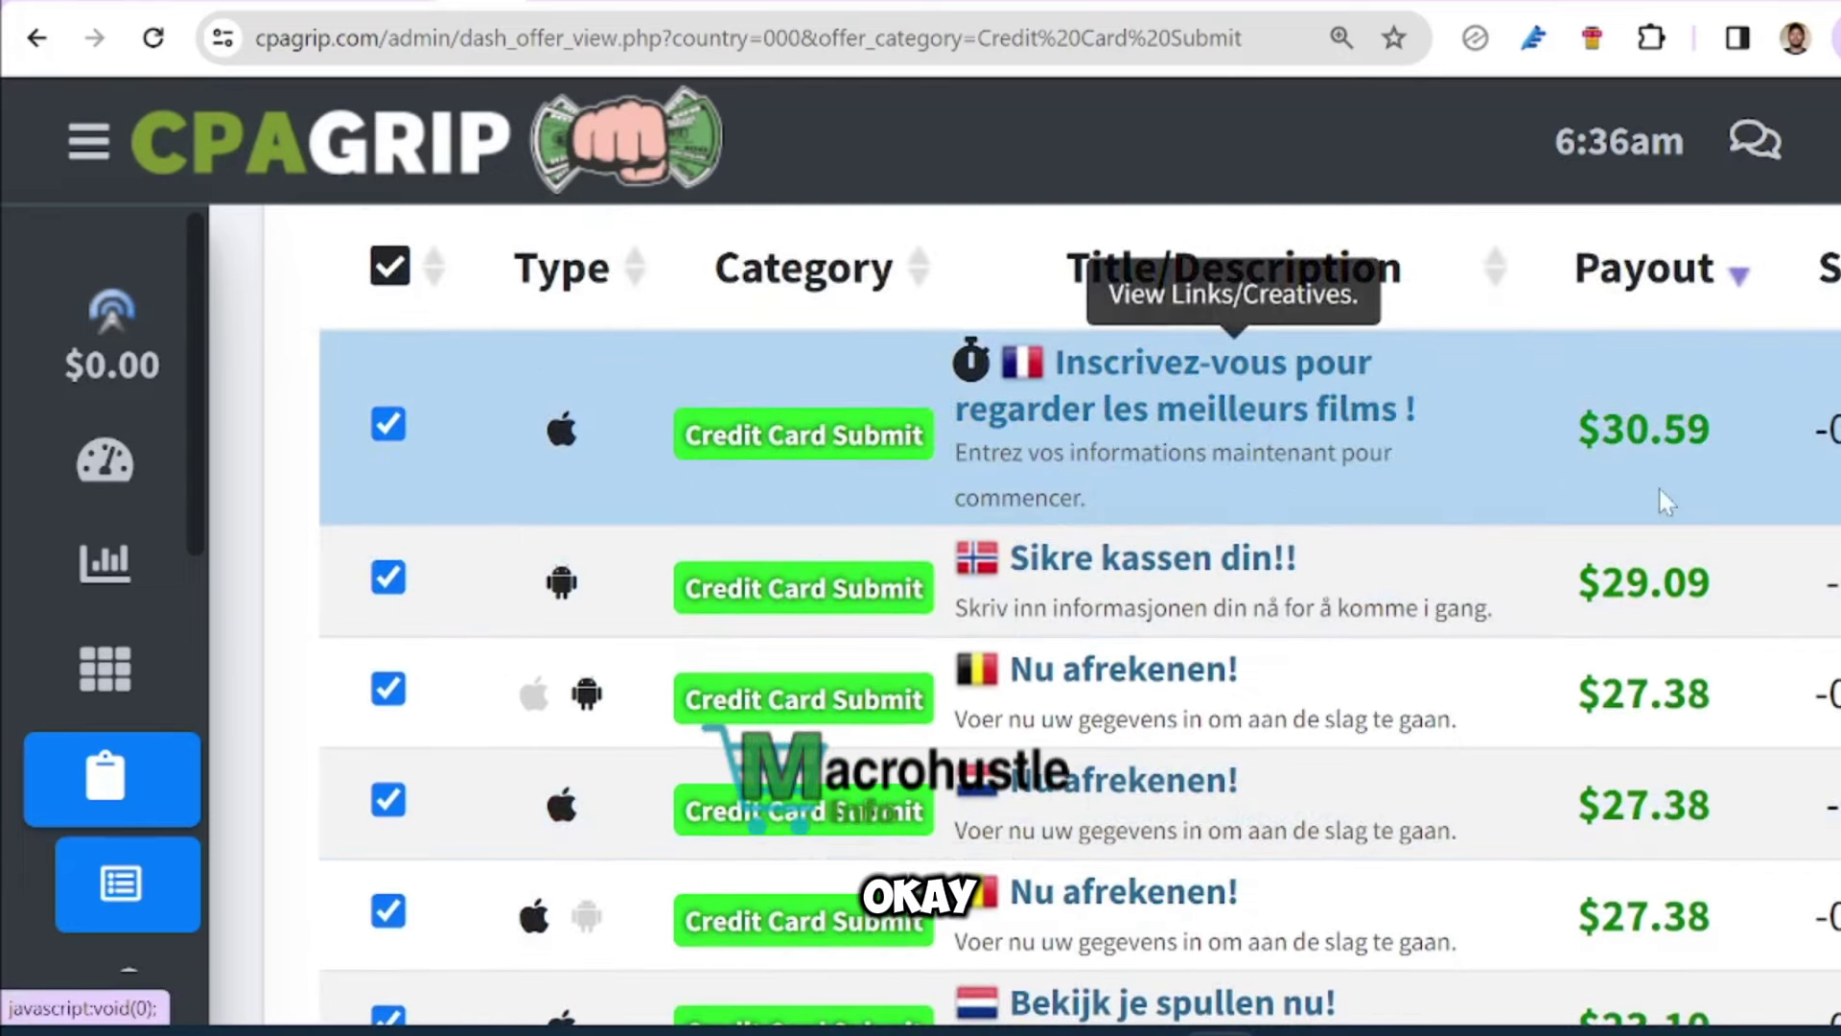
Compare the payouts of the first three offers in the sorted list.
{"action": "double_click", "coordinate": [1657, 428]}
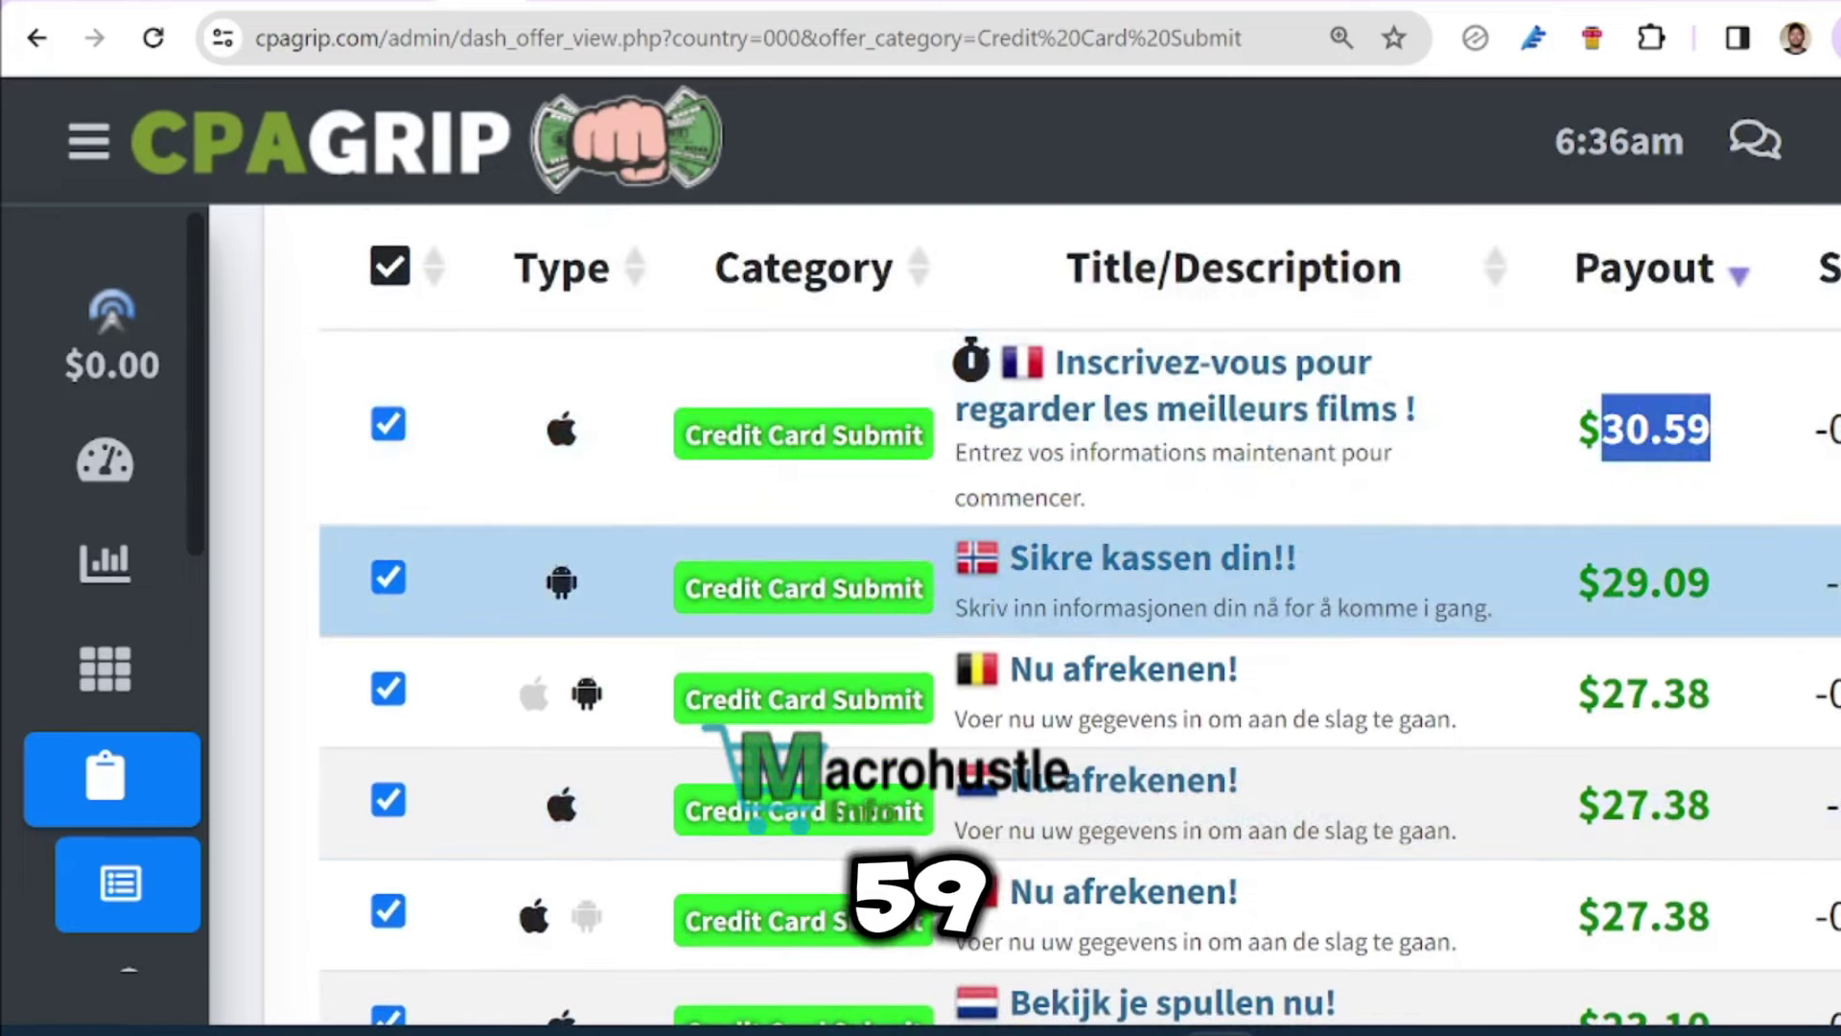
{"action": "double_click", "coordinate": [1657, 582]}
{"action": "left_click_drag", "start_coordinate": [1665, 693], "coordinate": [1601, 693]}
{"action": "double_click", "coordinate": [1657, 694]}
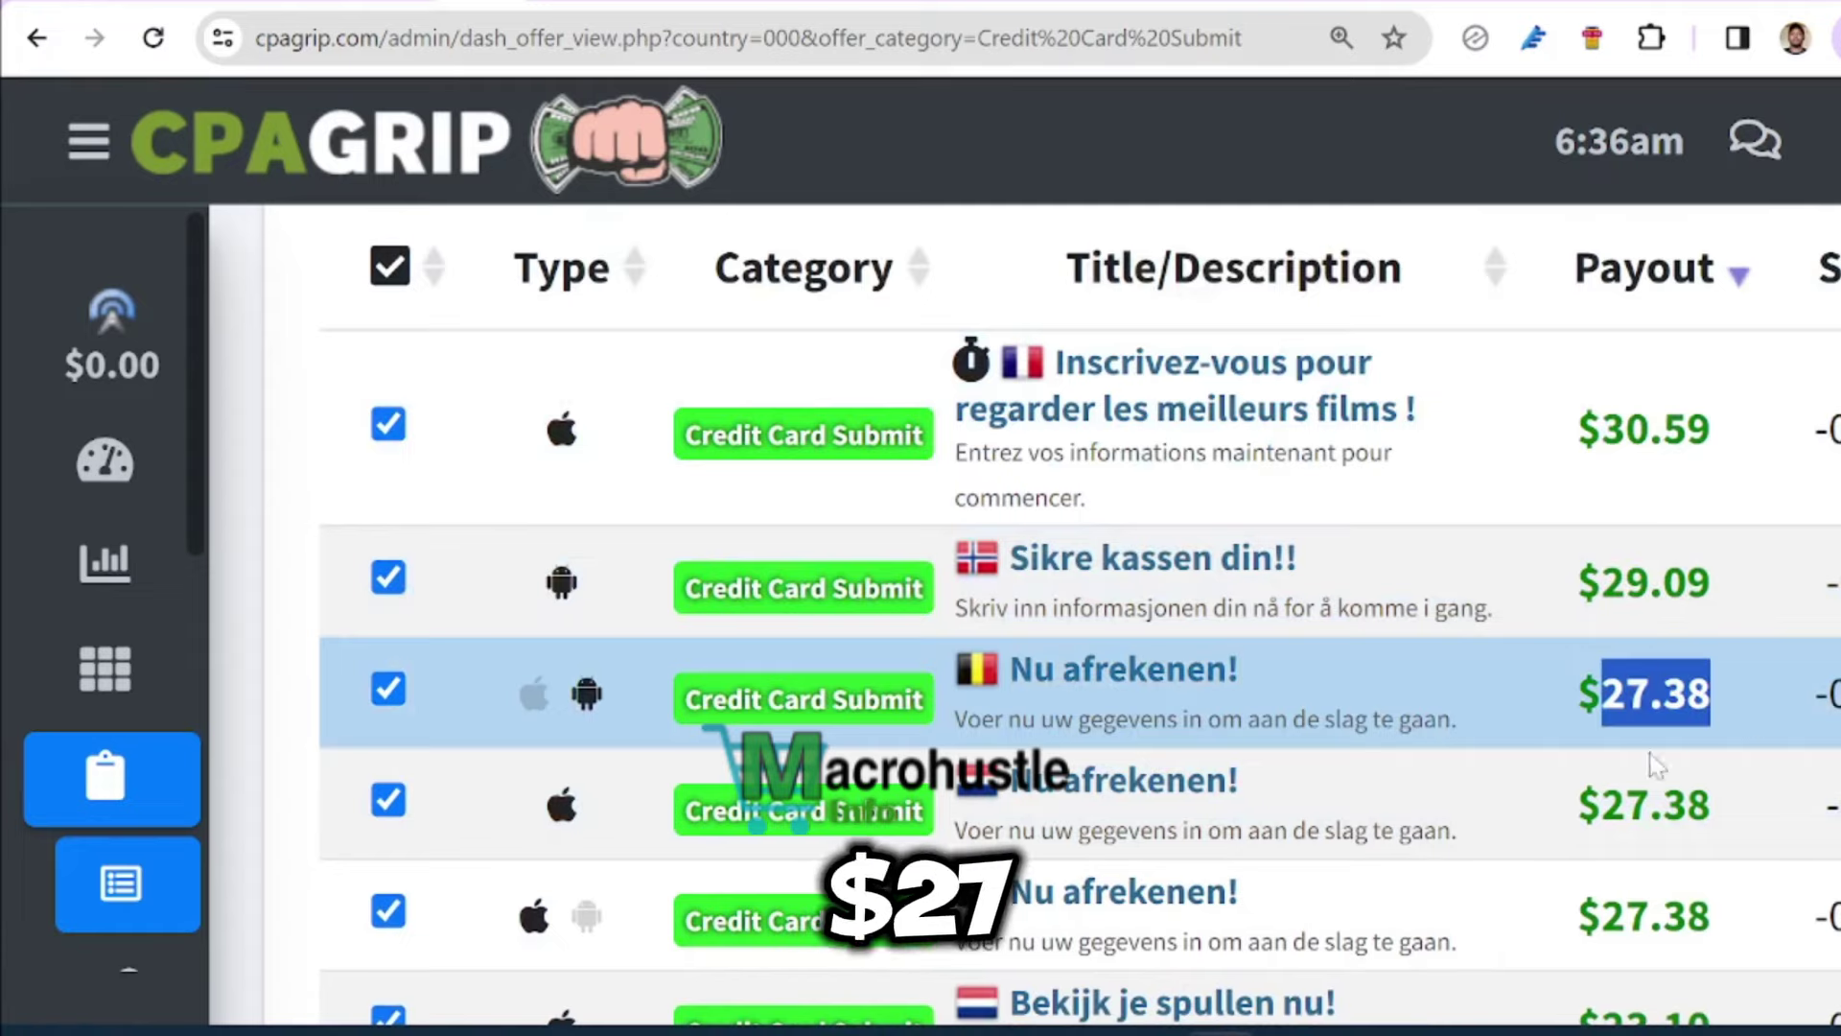
Compare the payouts of the Credit Card Submit offers further down the sorted list.
{"action": "left_click_drag", "start_coordinate": [1666, 804], "coordinate": [1600, 805]}
{"action": "scroll", "coordinate": [757, 637], "scroll_direction": "down", "scroll_amount": 10}
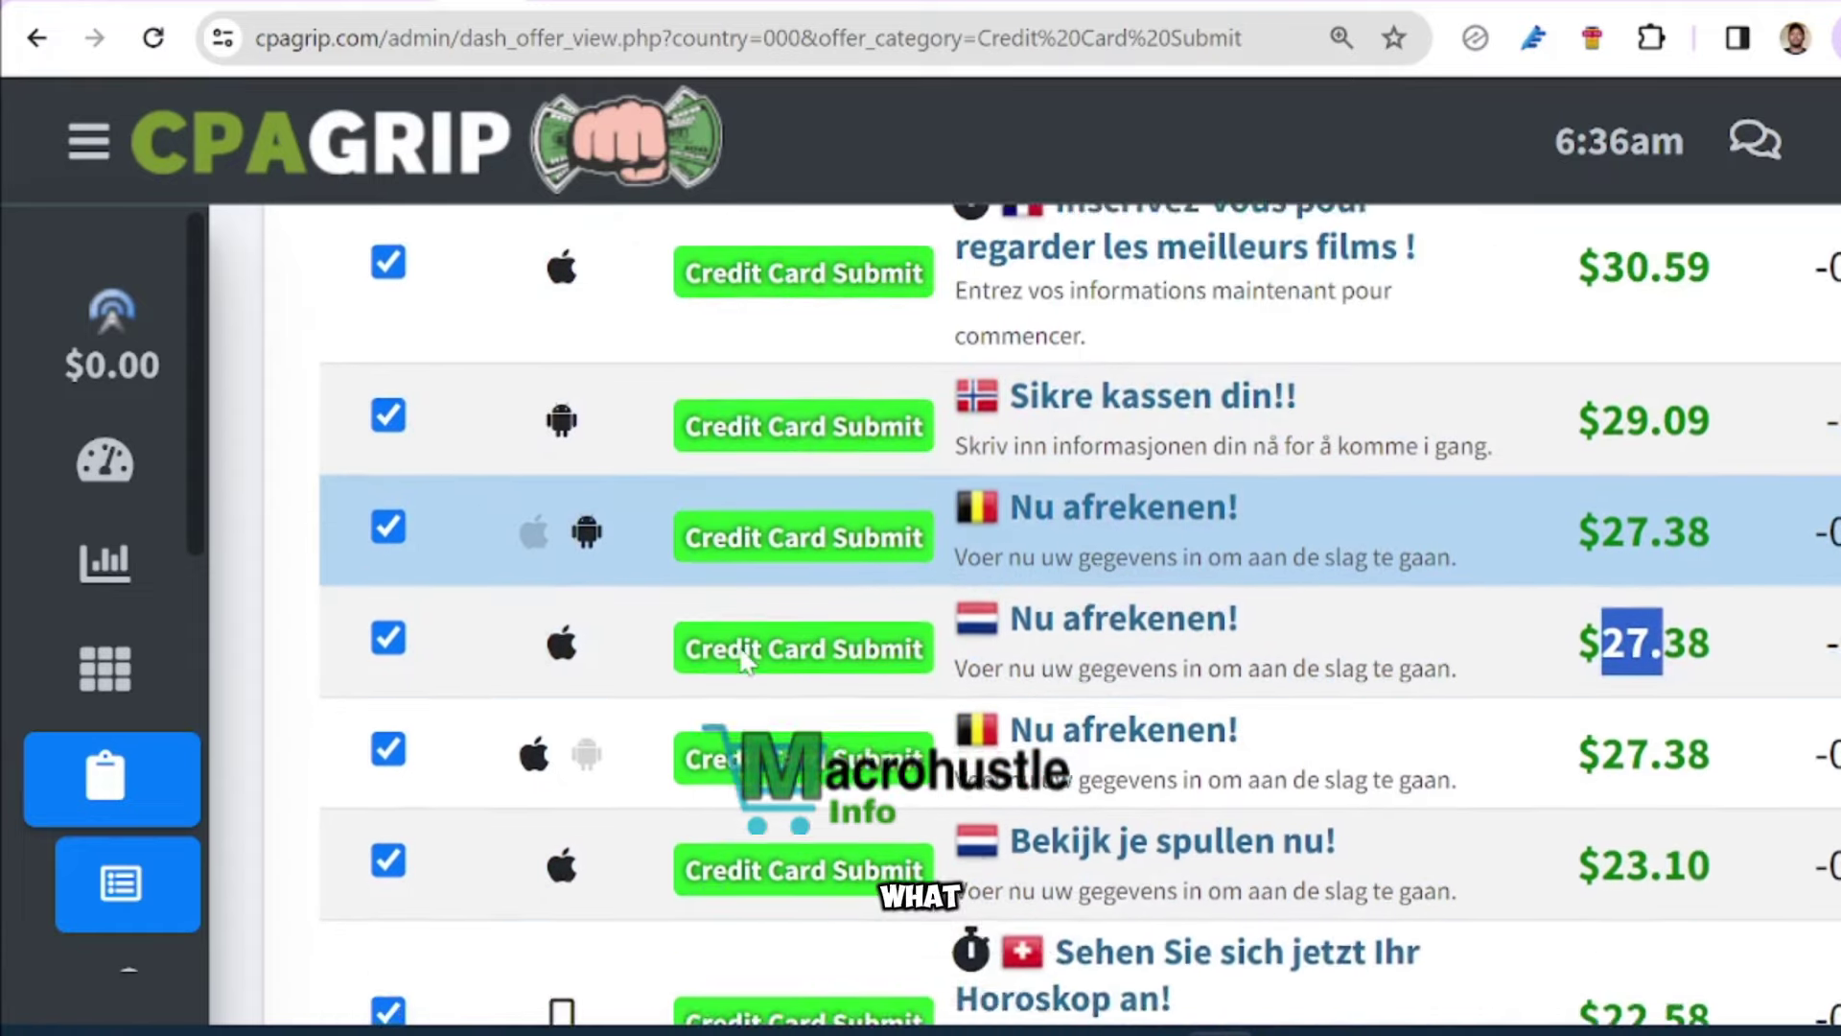
{"action": "scroll", "coordinate": [526, 547], "scroll_direction": "down", "scroll_amount": 2}
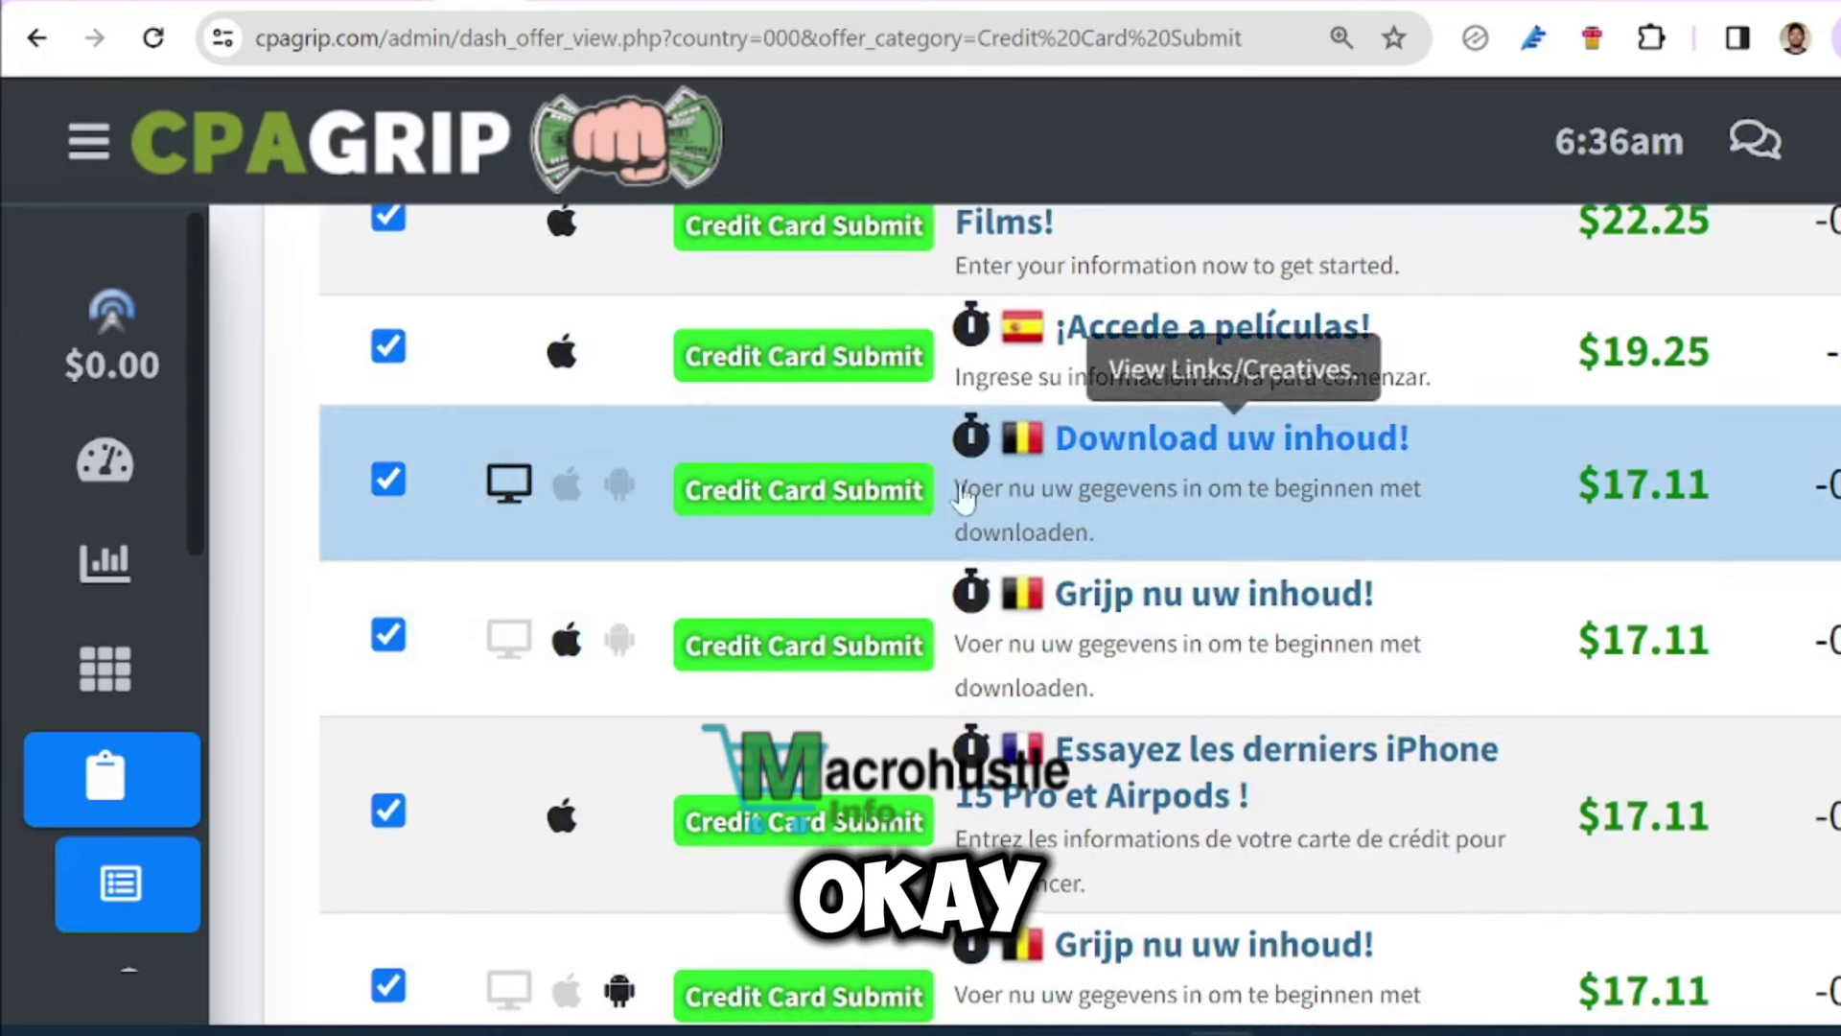
Open the Belgian desktop offer "Download uw inhoud!" and review its country, category and payout.
{"action": "mouse_move", "coordinate": [509, 493]}
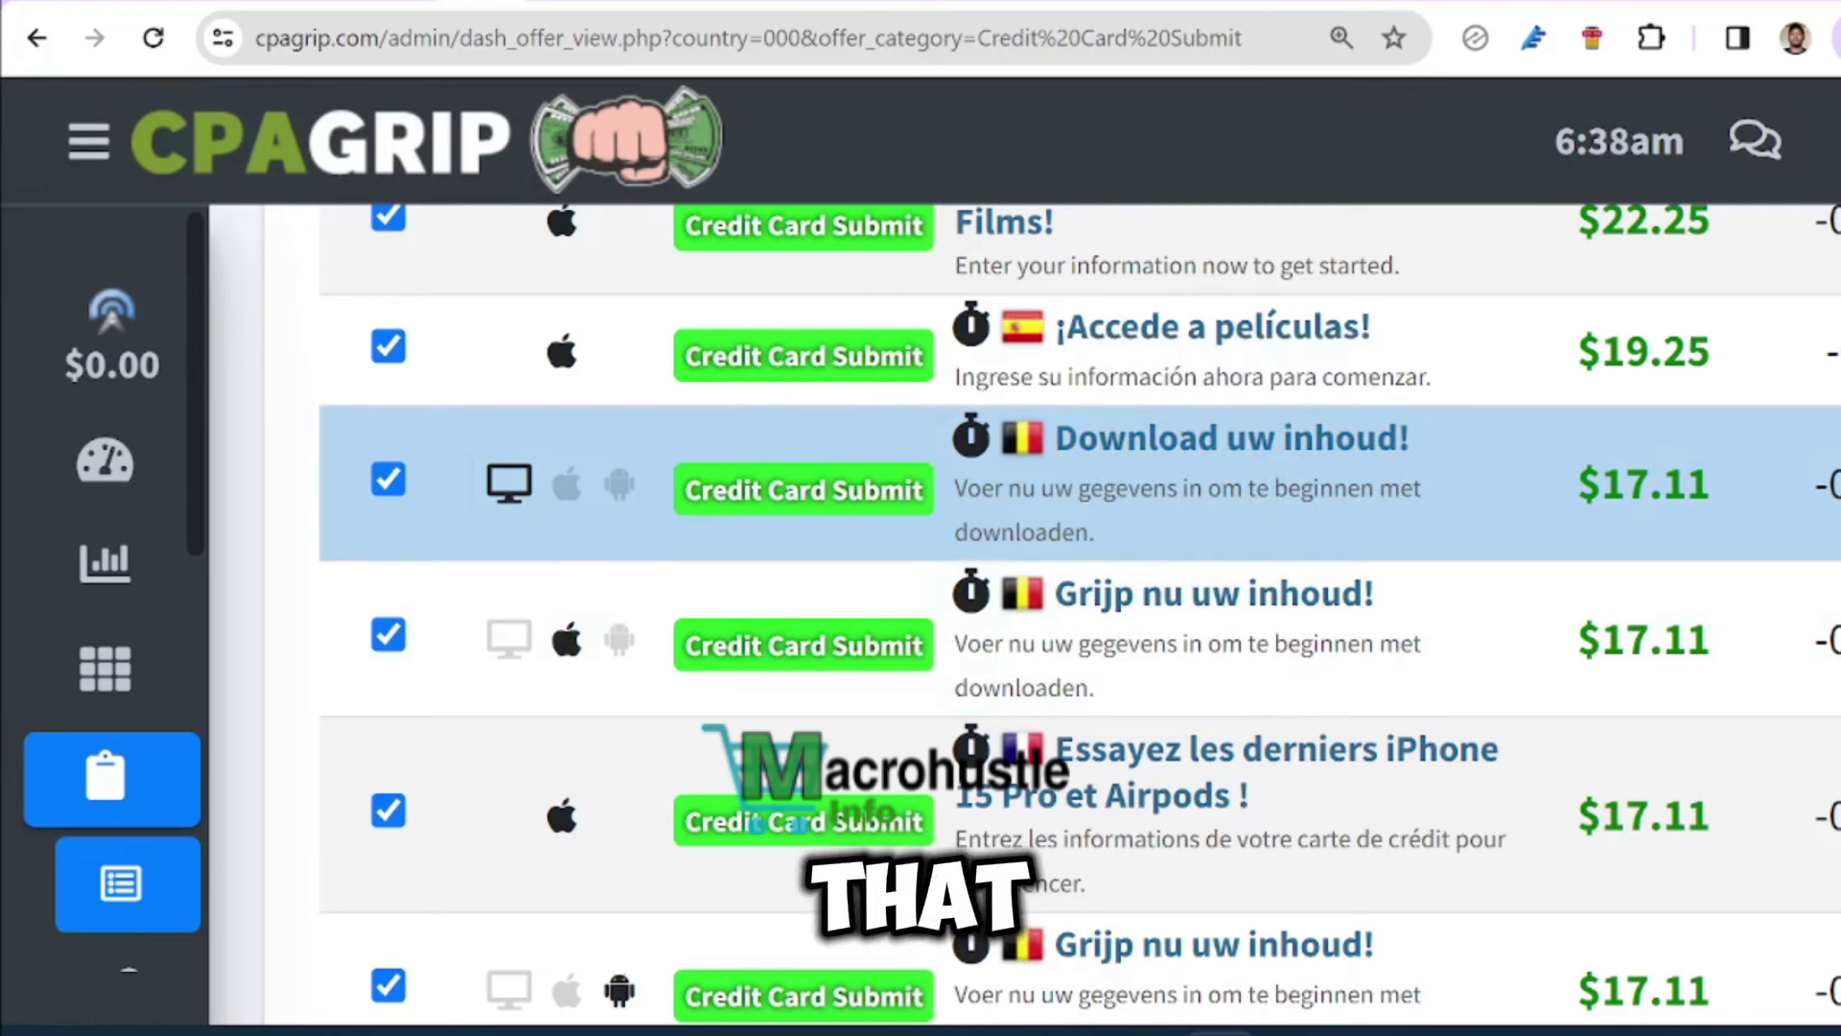
{"action": "left_click", "coordinate": [1175, 445]}
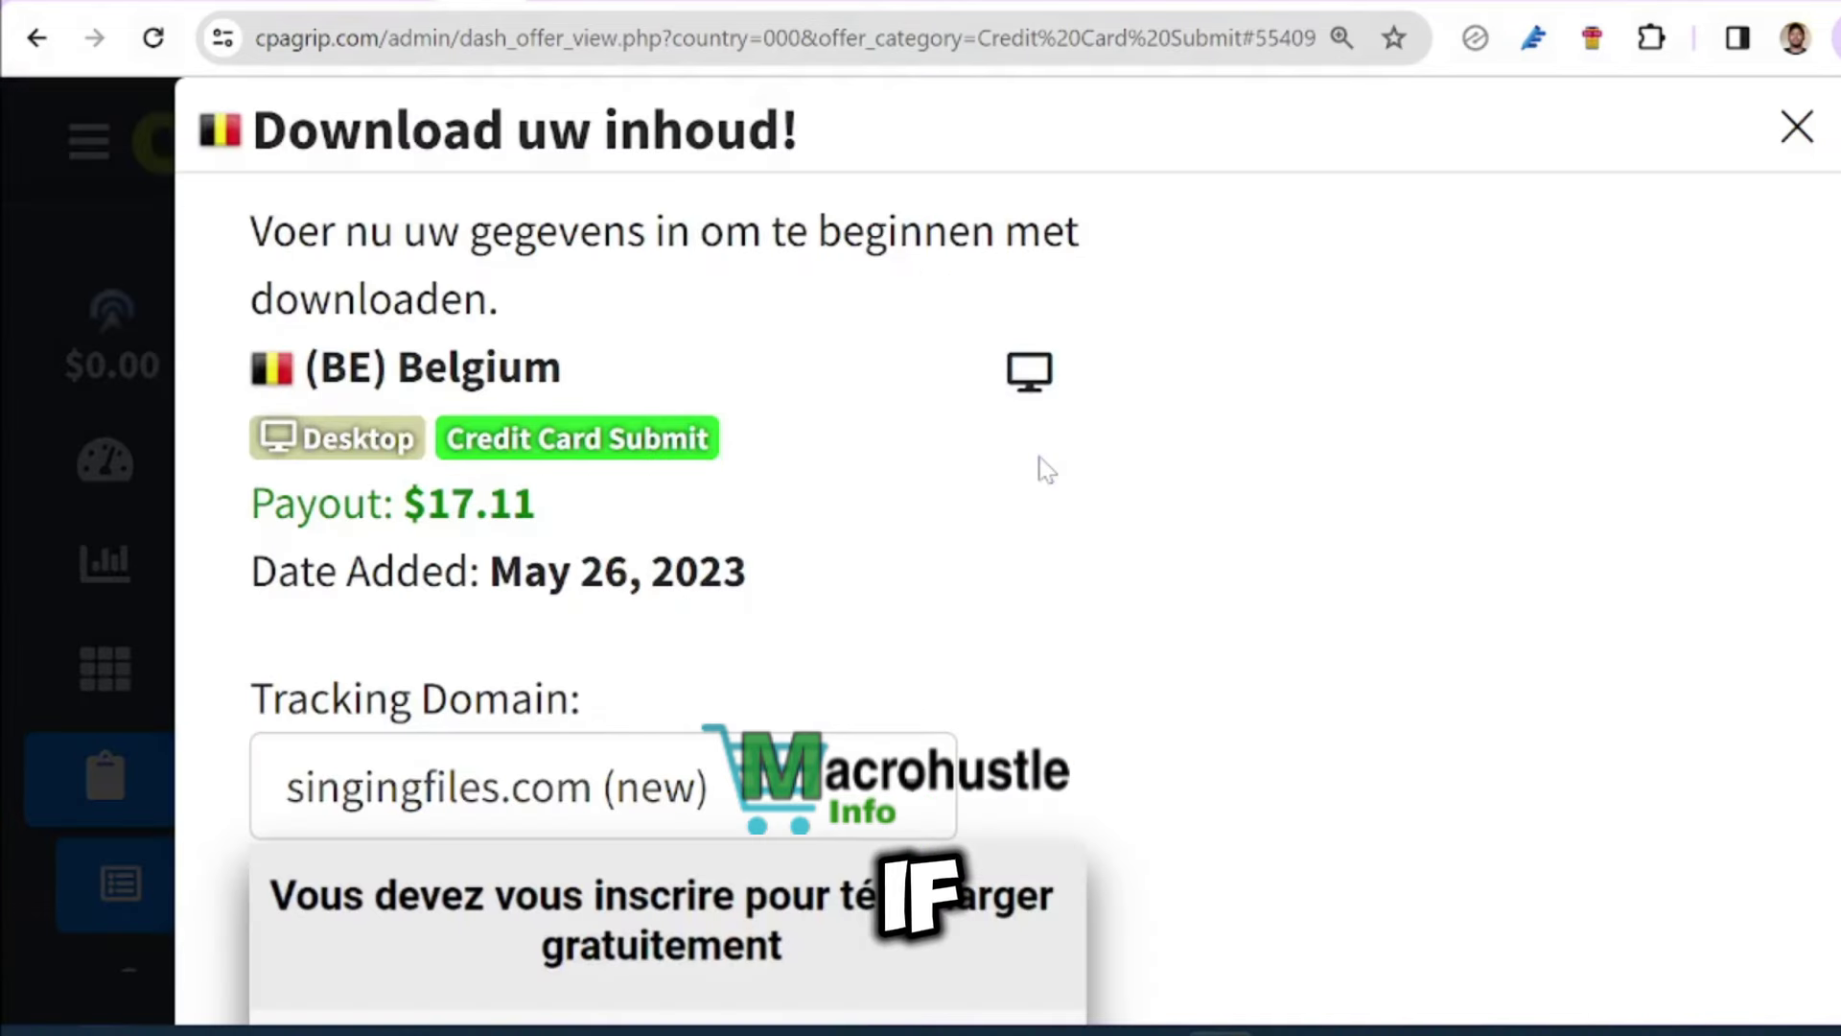
{"action": "left_click_drag", "start_coordinate": [561, 367], "coordinate": [397, 367]}
{"action": "left_click_drag", "start_coordinate": [535, 504], "coordinate": [404, 504]}
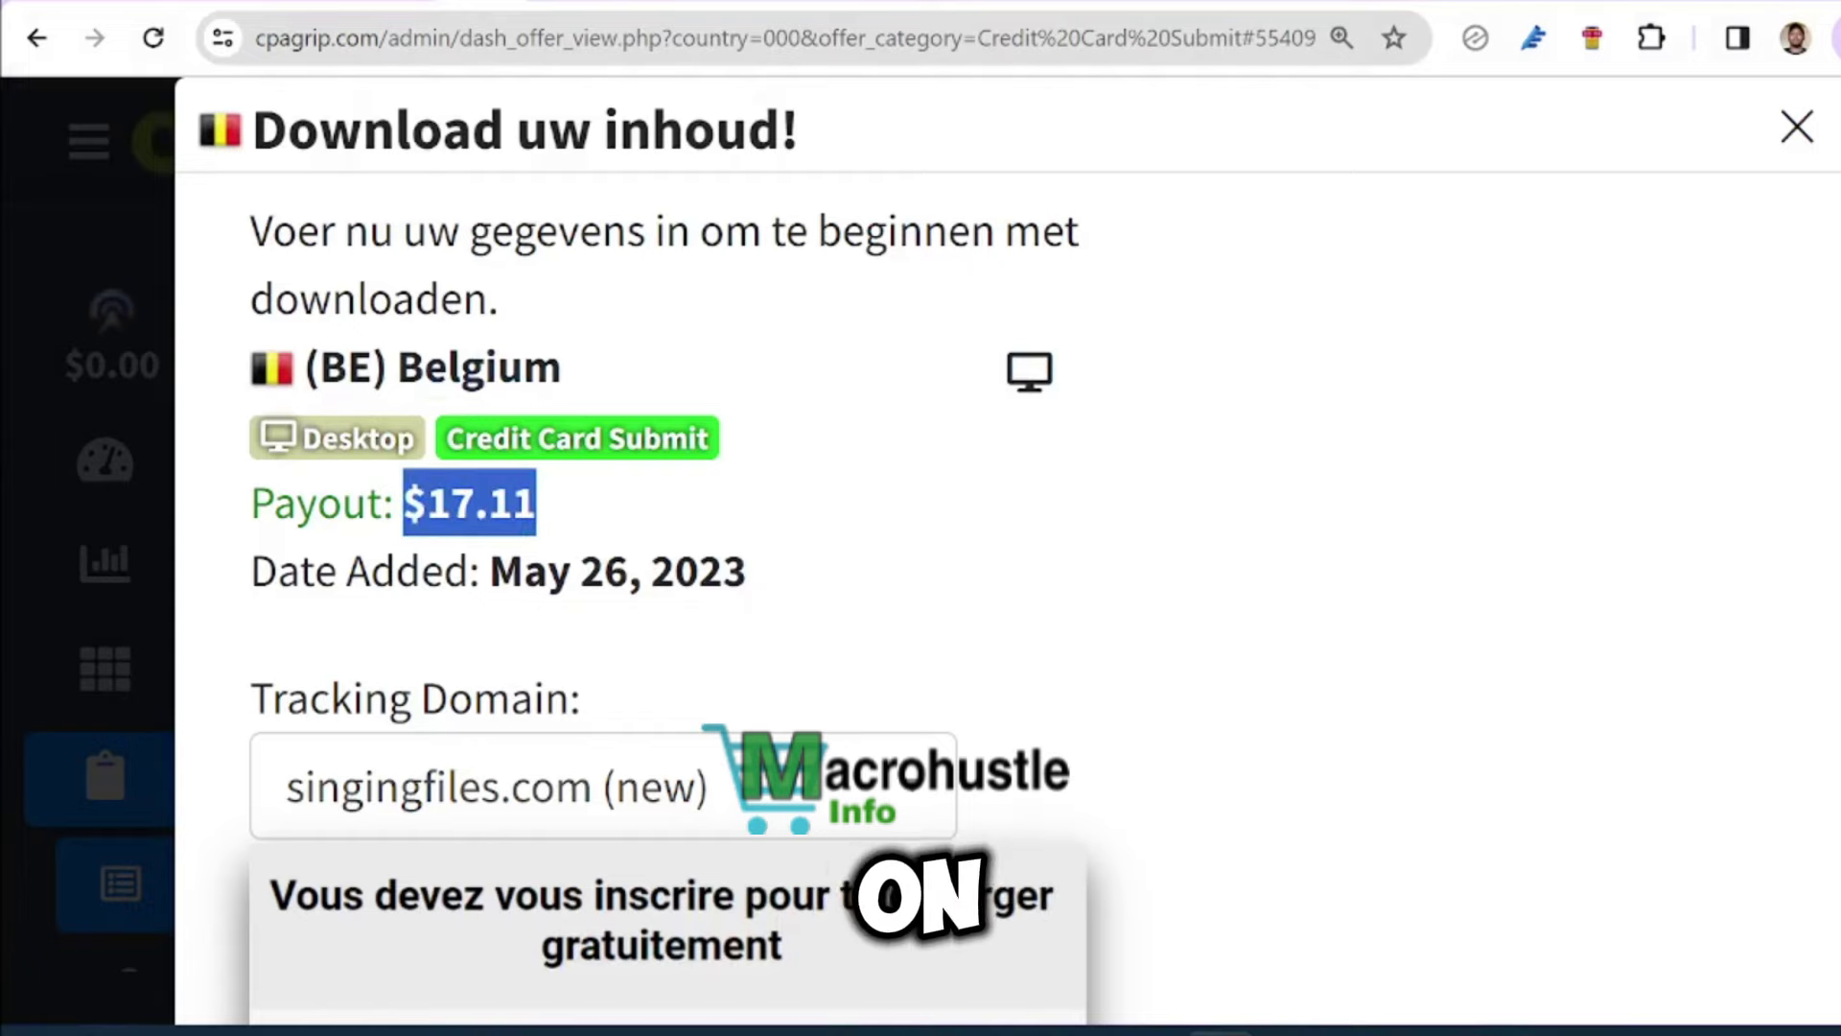
{"action": "scroll", "coordinate": [633, 547], "scroll_direction": "down", "scroll_amount": 2}
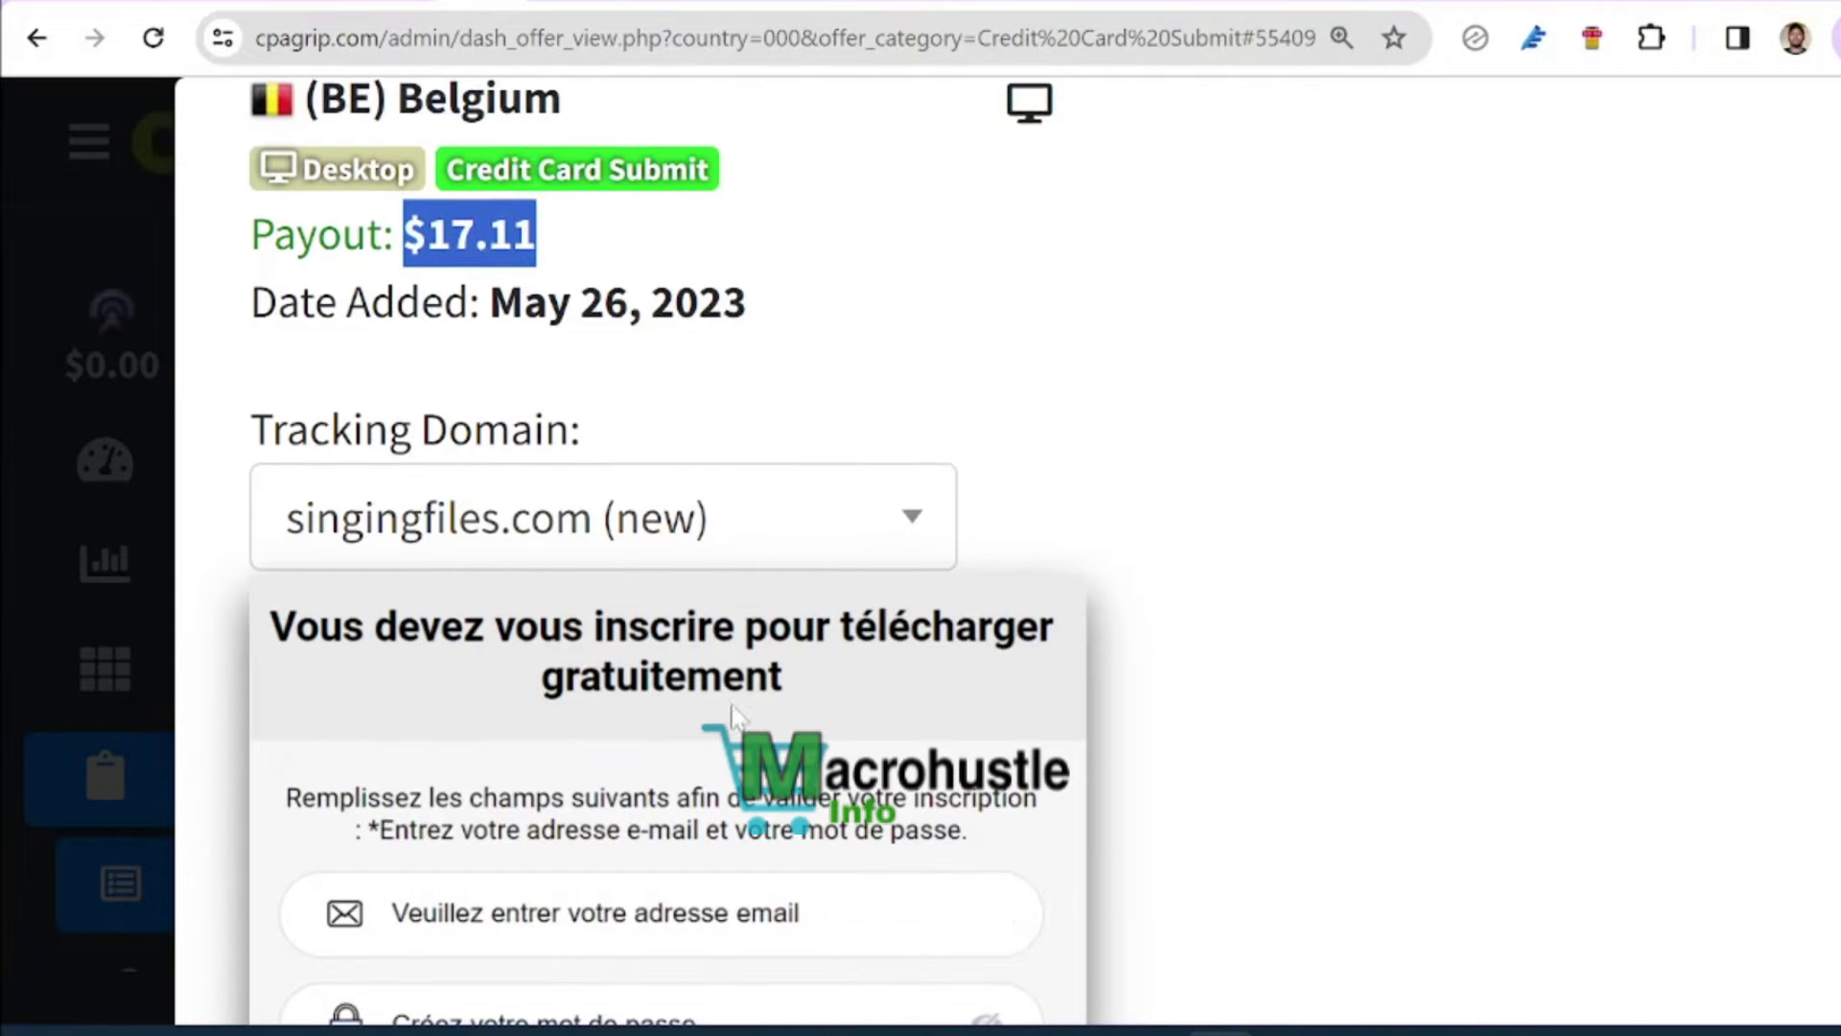
{"action": "scroll", "coordinate": [625, 395], "scroll_direction": "up", "scroll_amount": 3}
{"action": "left_click_drag", "start_coordinate": [444, 438], "coordinate": [780, 485]}
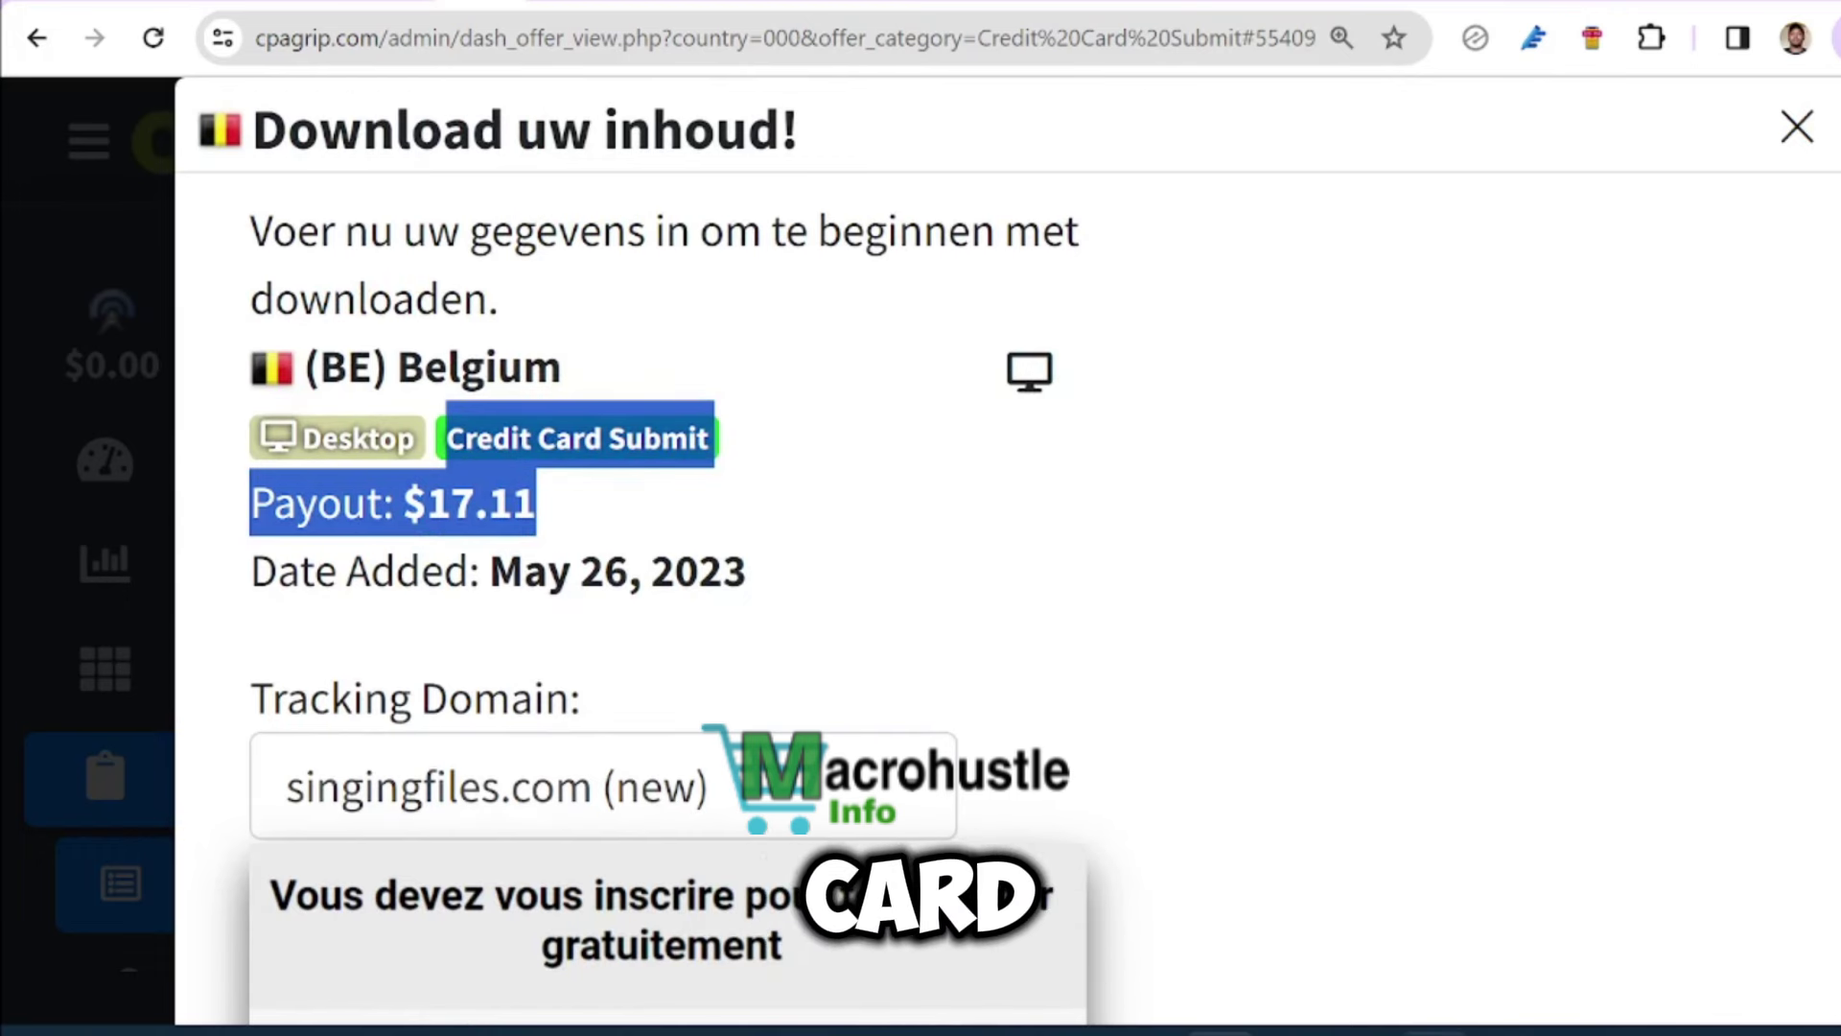
Copy the promotional link of the "Download uw inhoud!" offer on the singingfiles.com tracking domain.
{"action": "scroll", "coordinate": [576, 484], "scroll_direction": "down", "scroll_amount": 2}
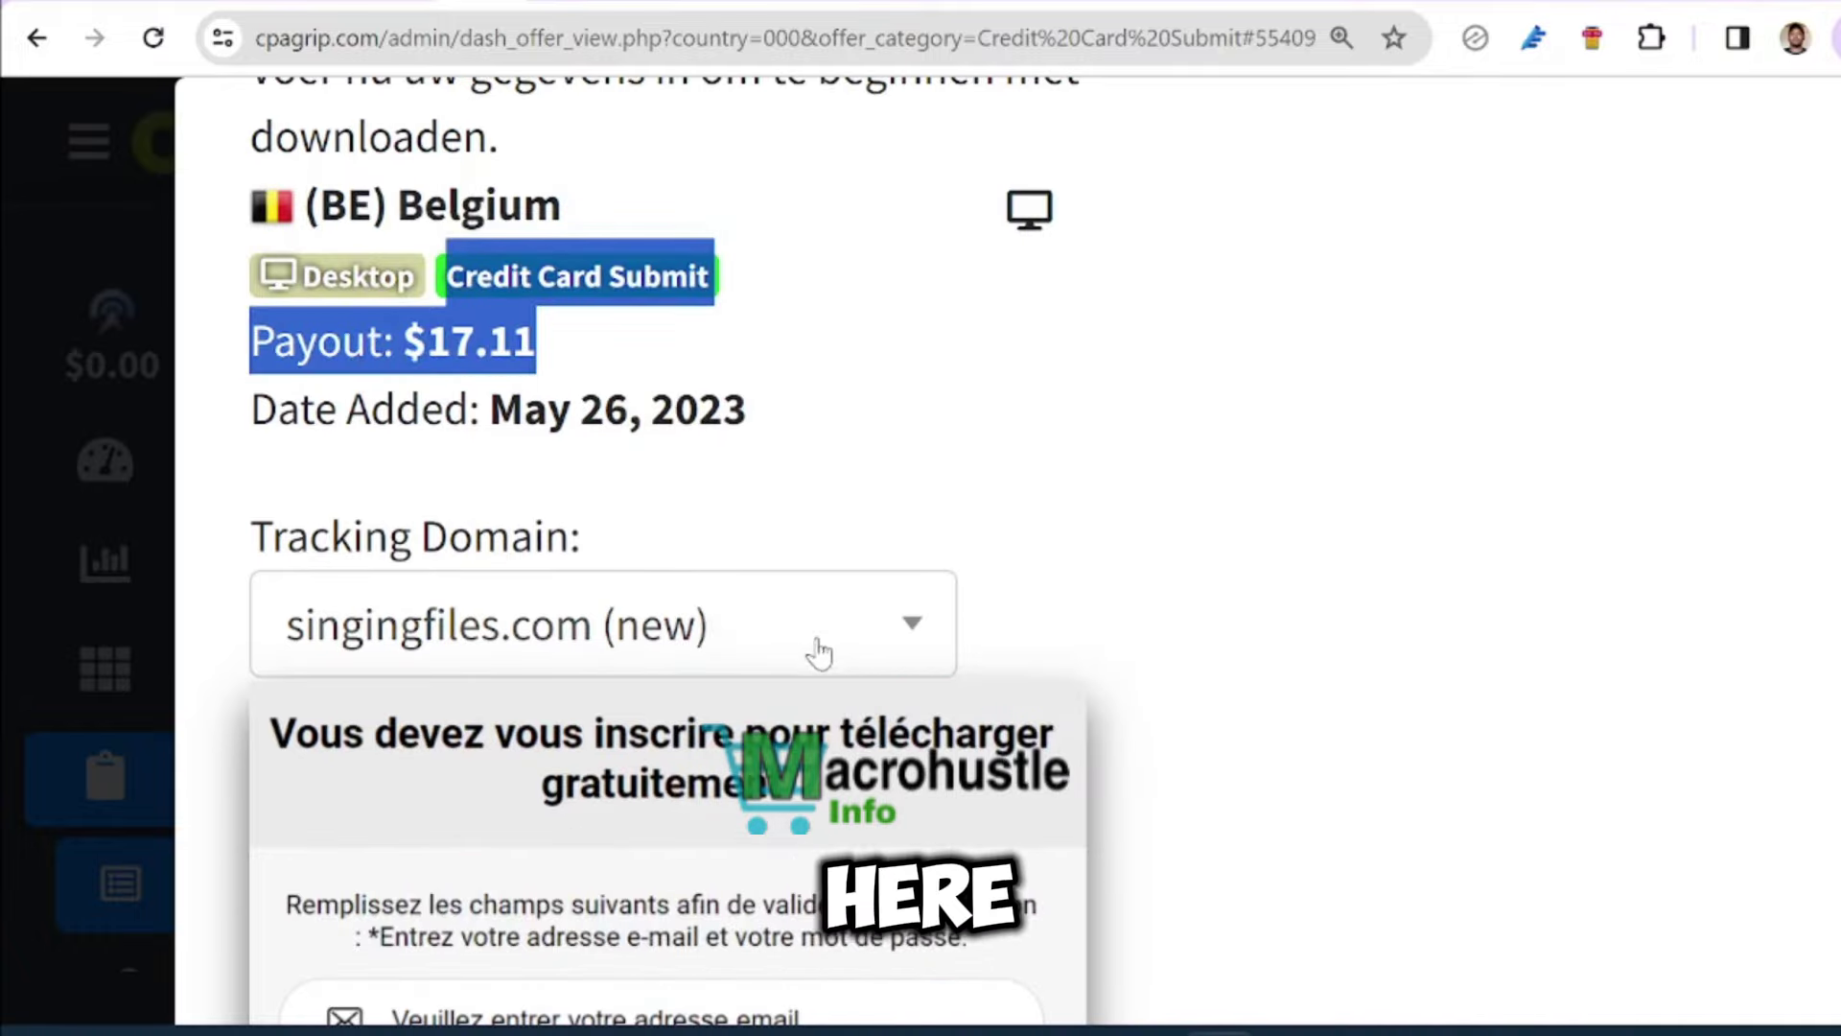
{"action": "scroll", "coordinate": [814, 646], "scroll_direction": "down", "scroll_amount": 1}
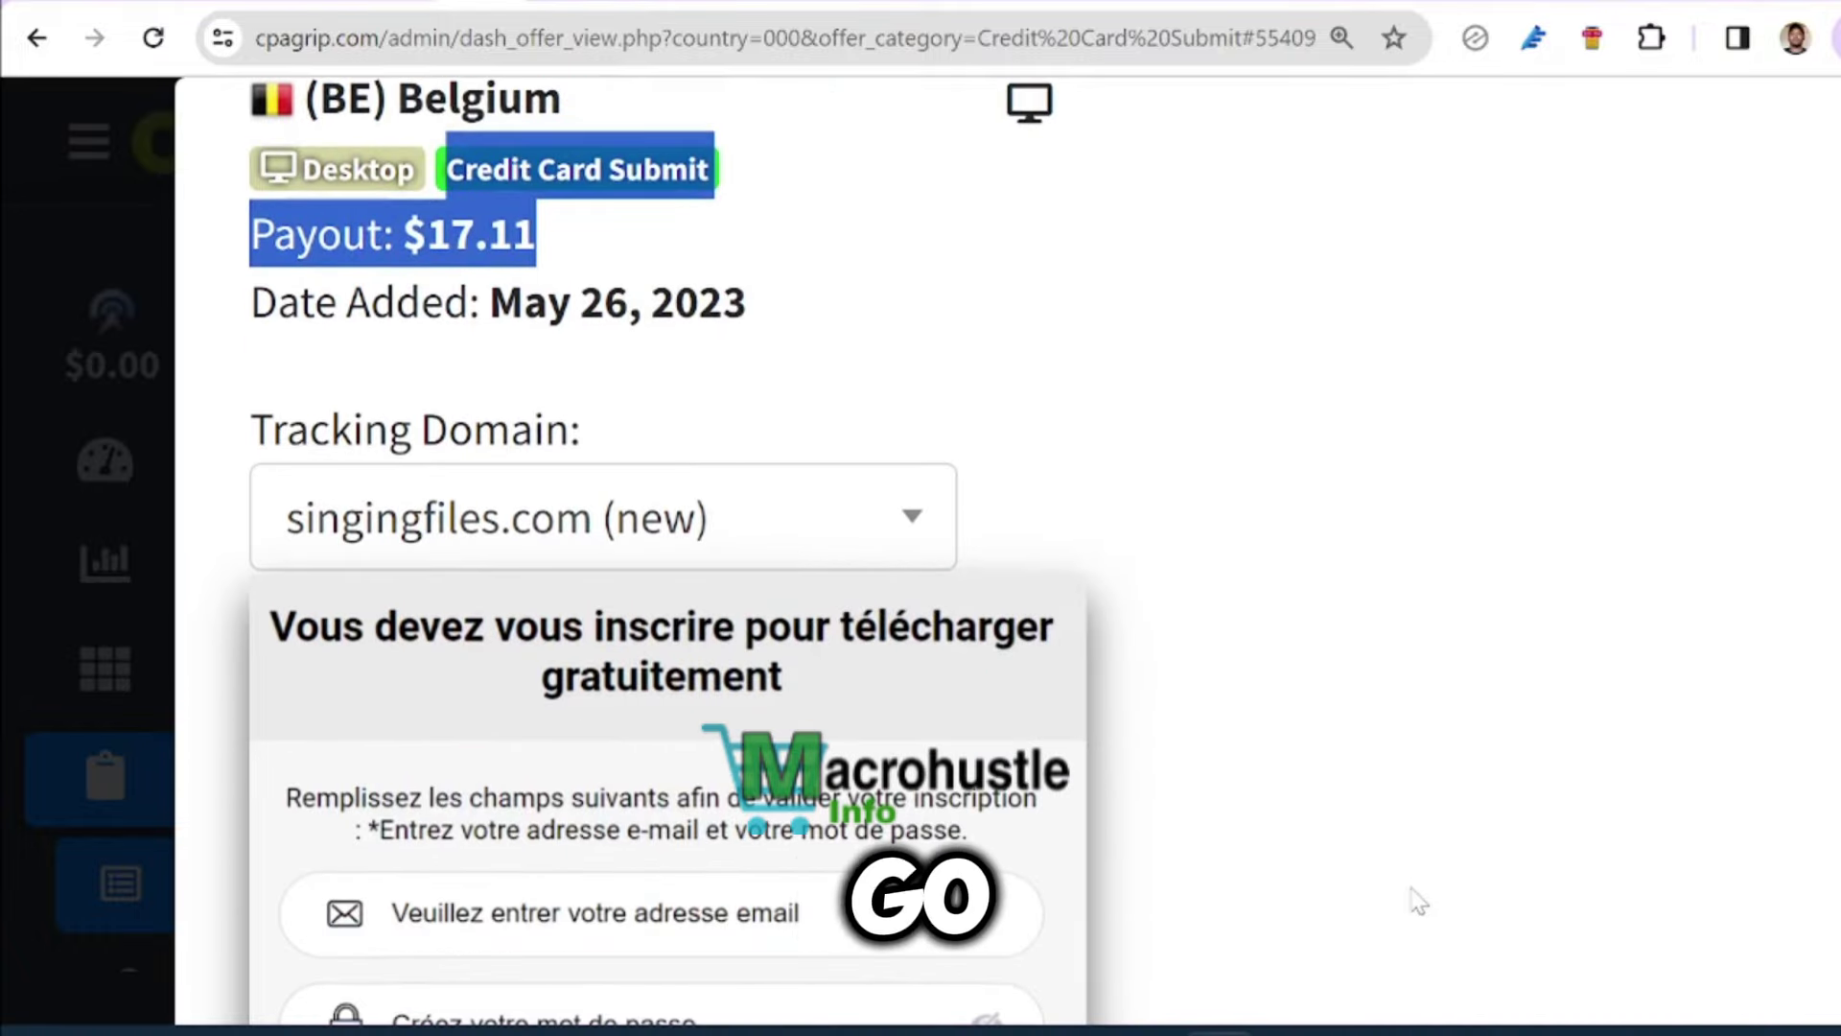
{"action": "key", "text": "ctrl+plus"}
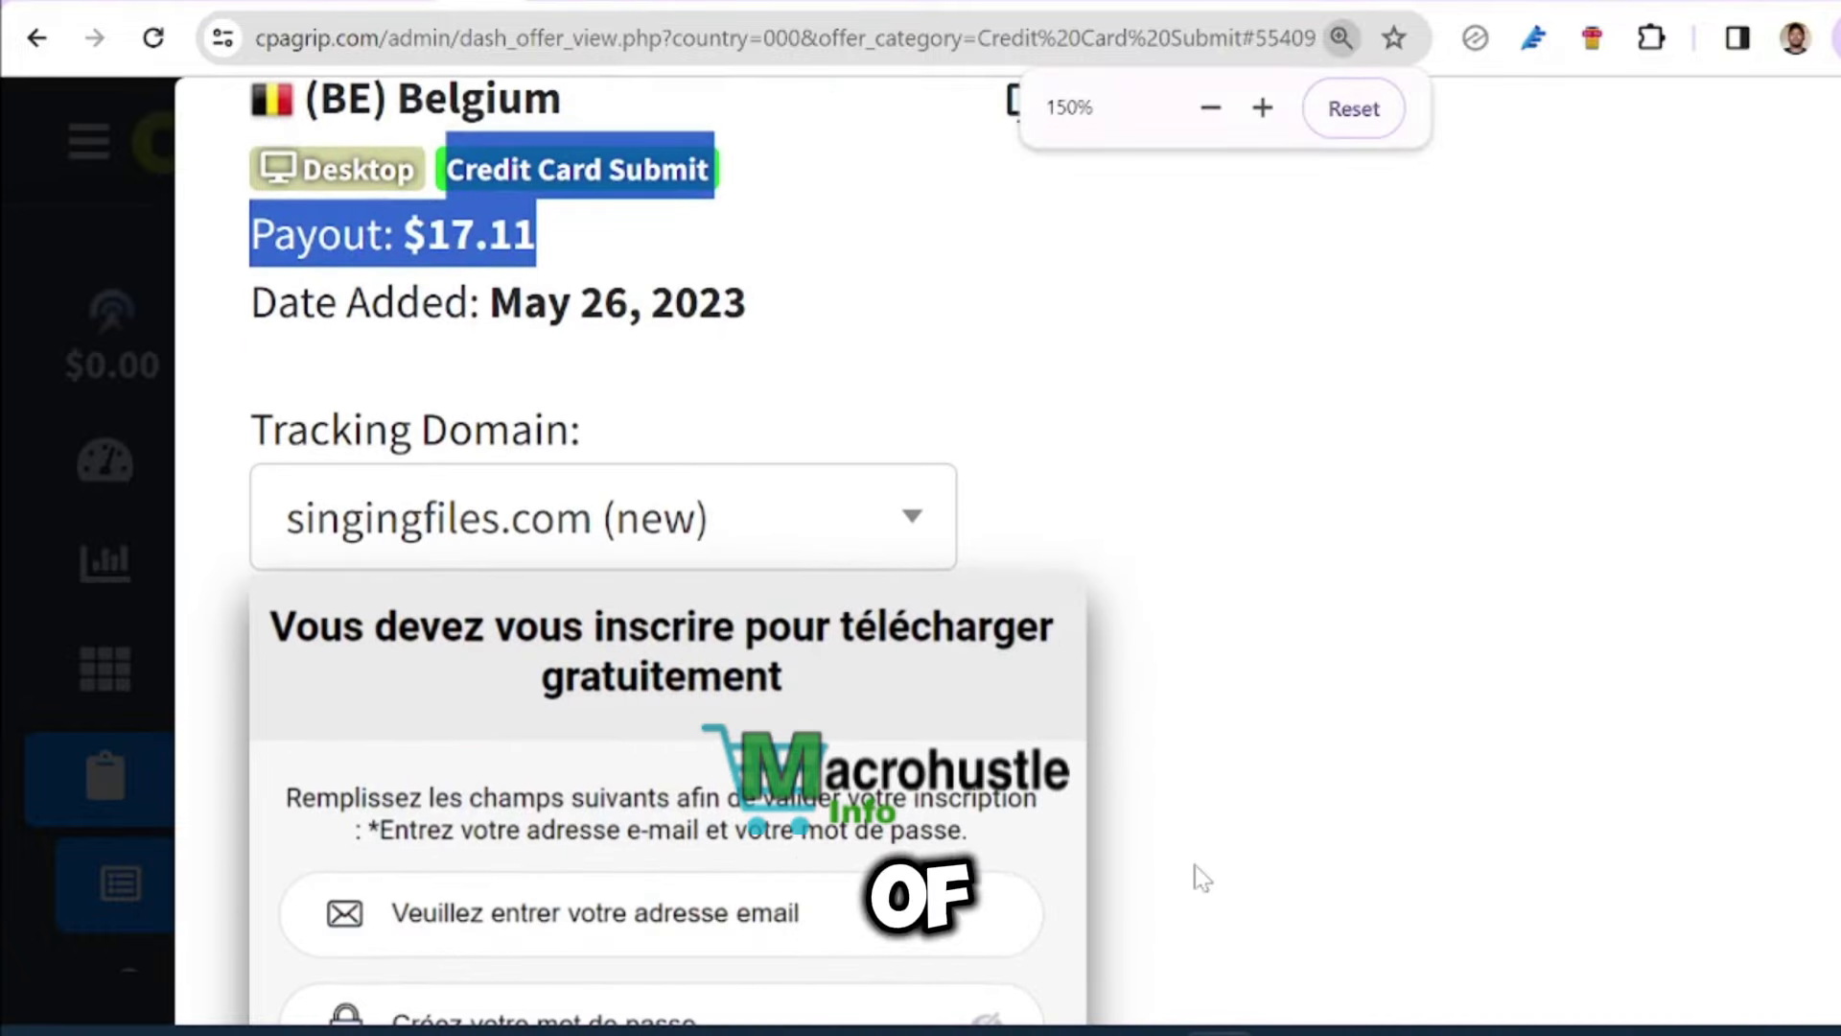
{"action": "key", "text": "ctrl+minus"}
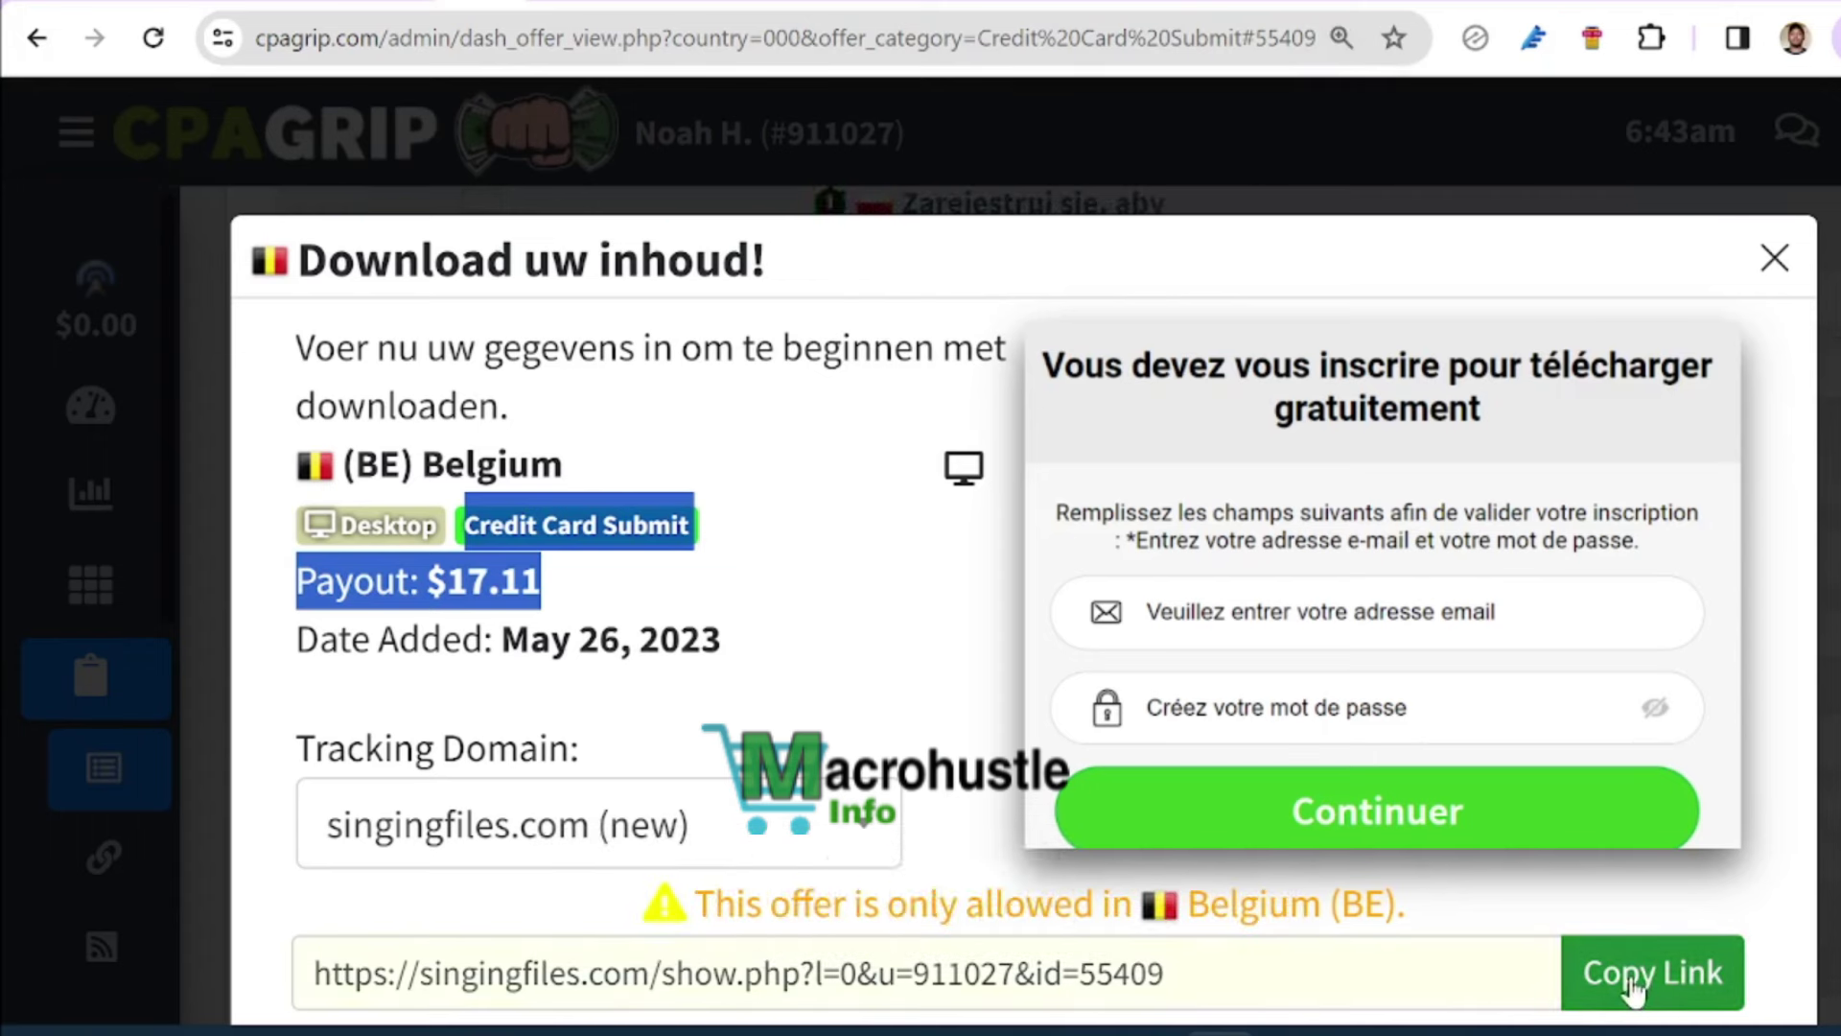
{"action": "left_click", "coordinate": [1633, 987]}
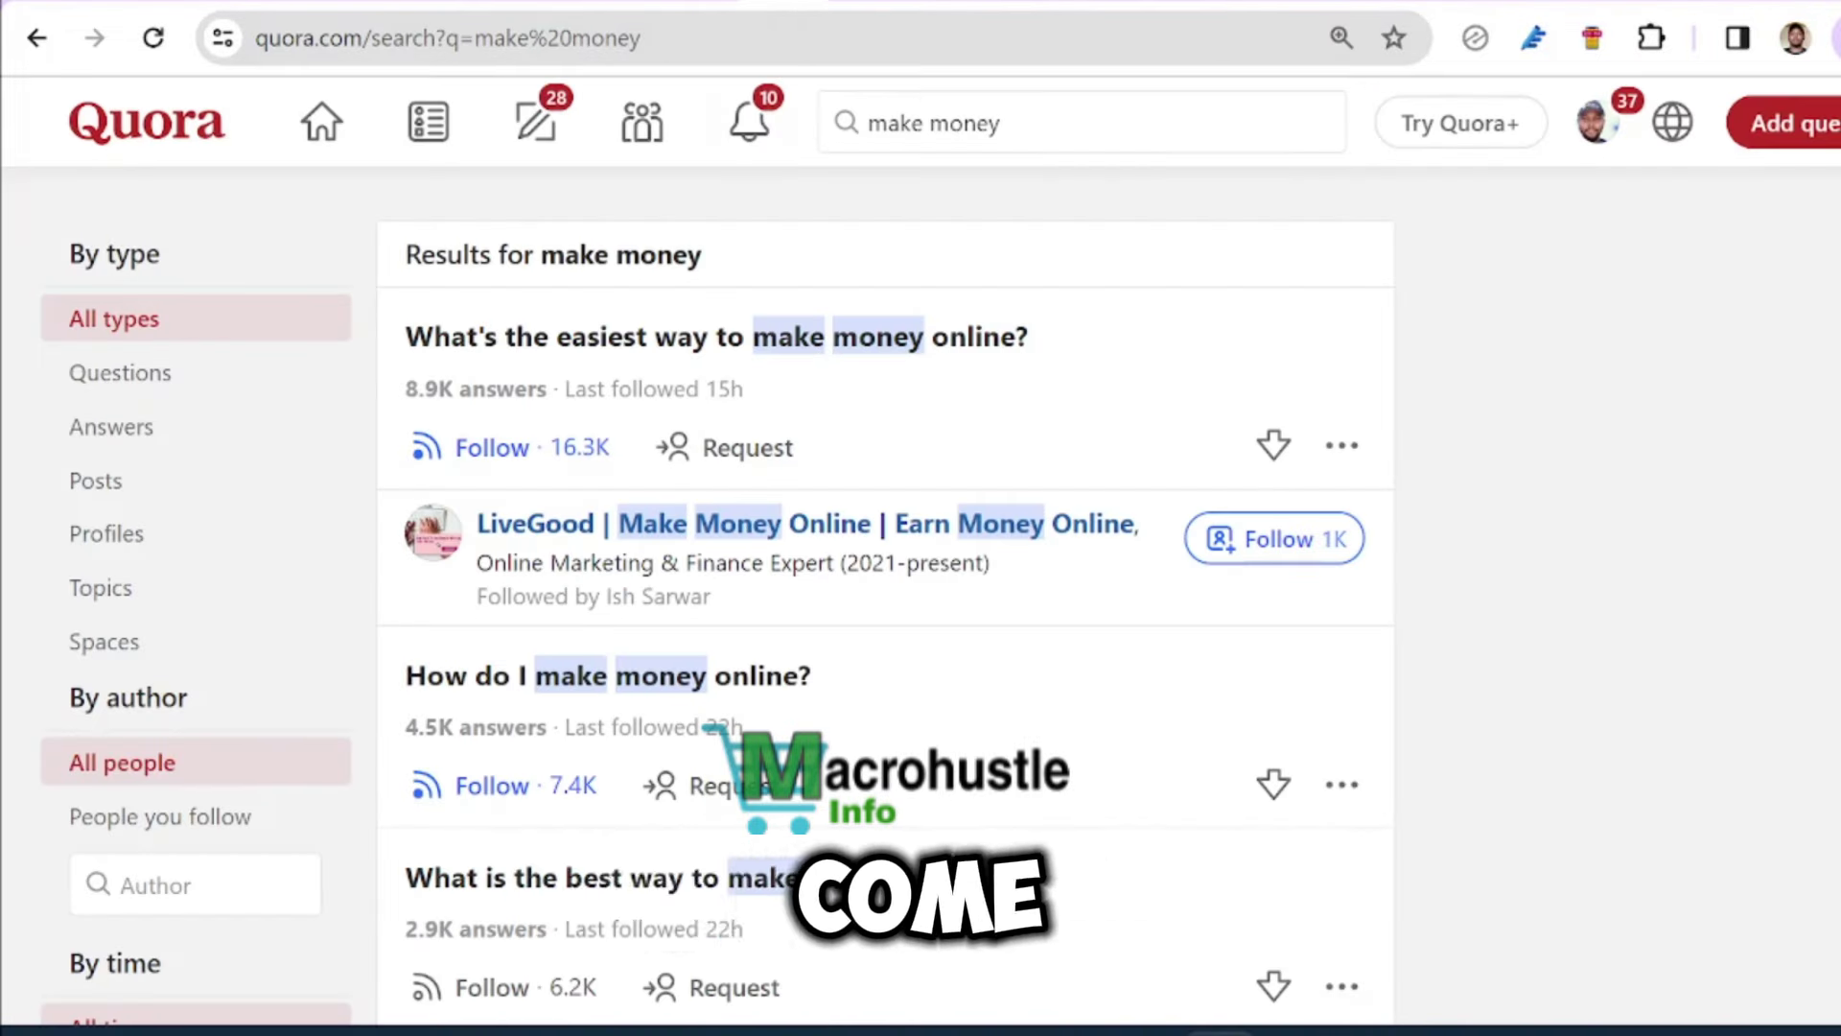
Switch to the Quora search results for "make money" and select the search term.
{"action": "left_click", "coordinate": [773, 10]}
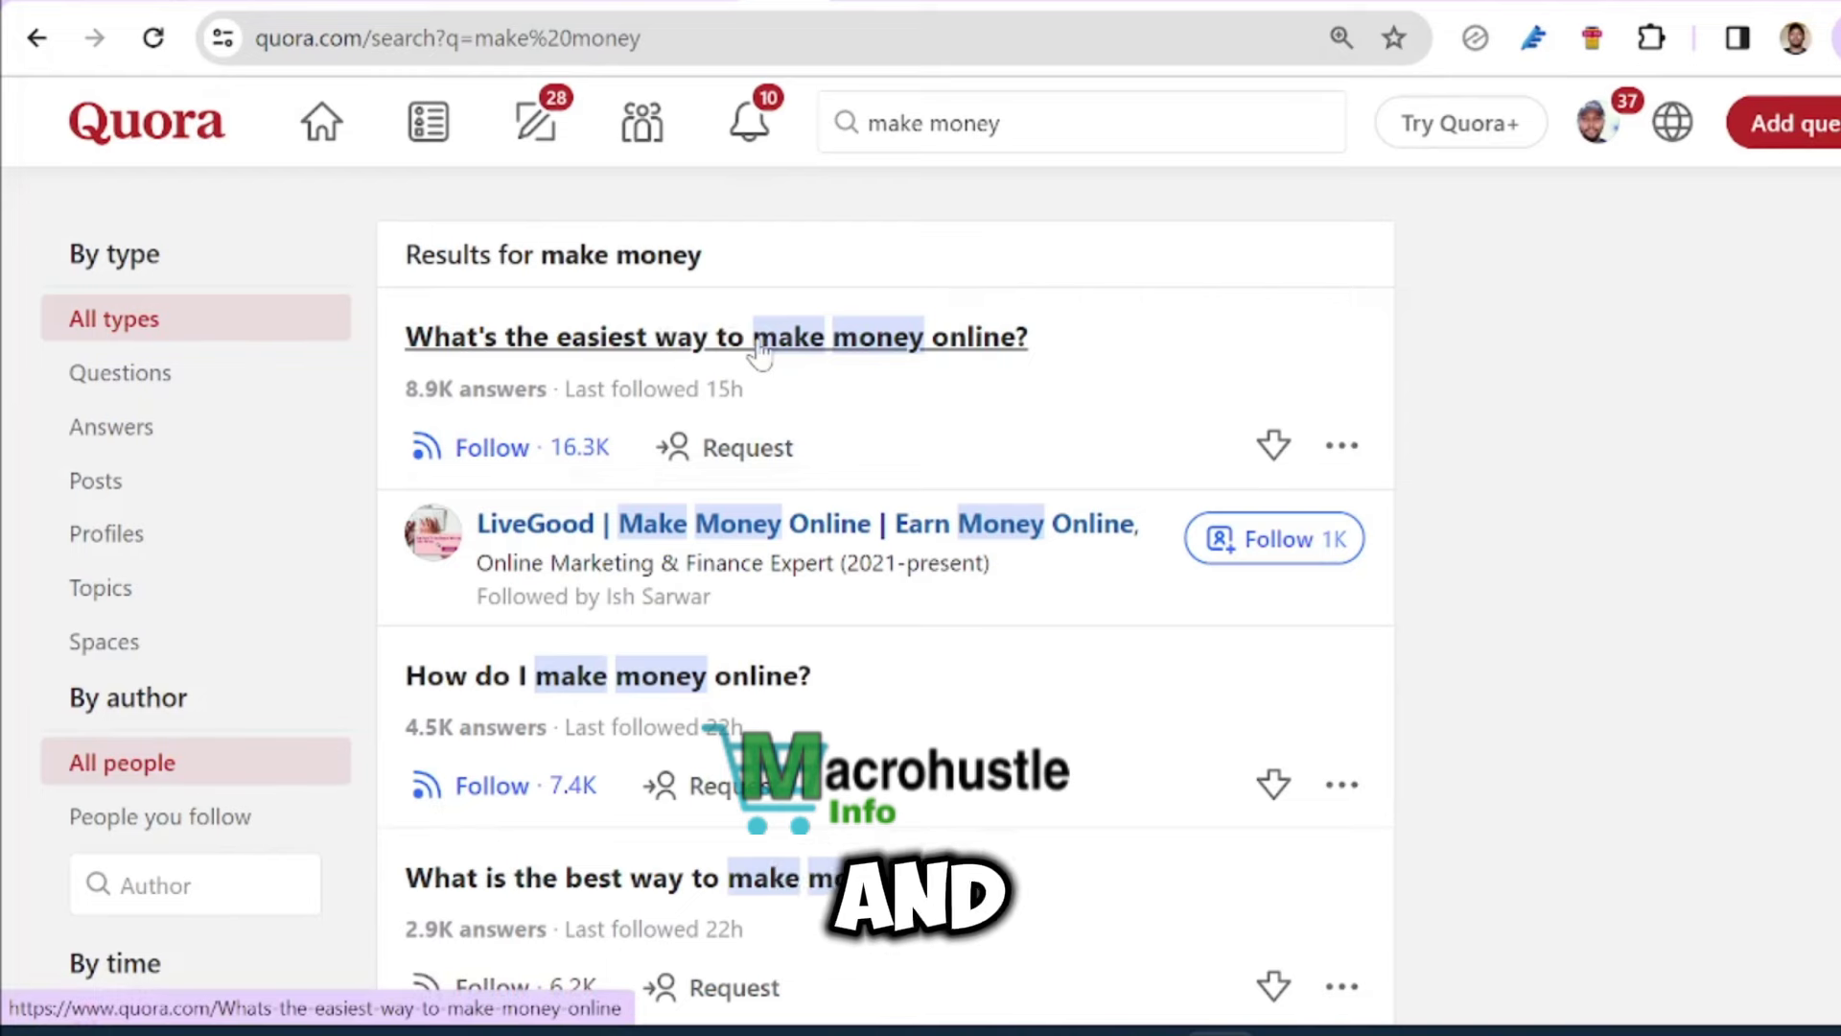
{"action": "left_click", "coordinate": [1082, 123]}
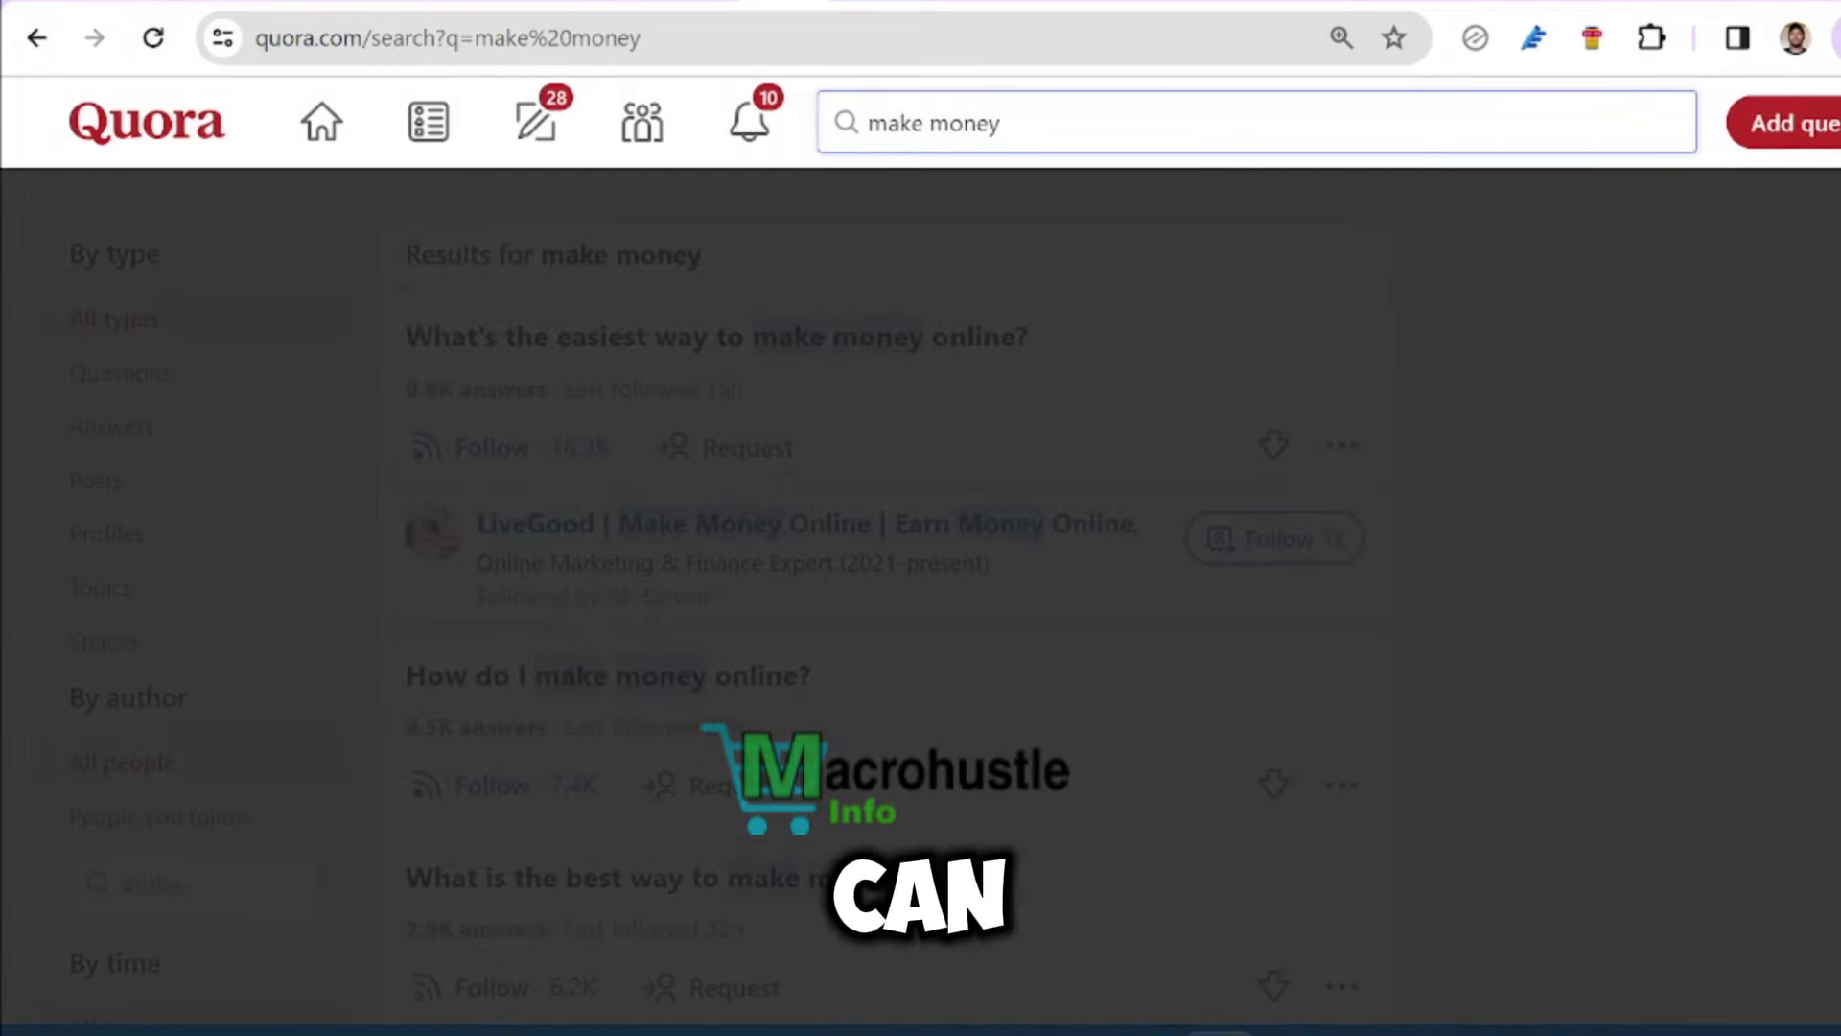
{"action": "key", "text": "ctrl+a"}
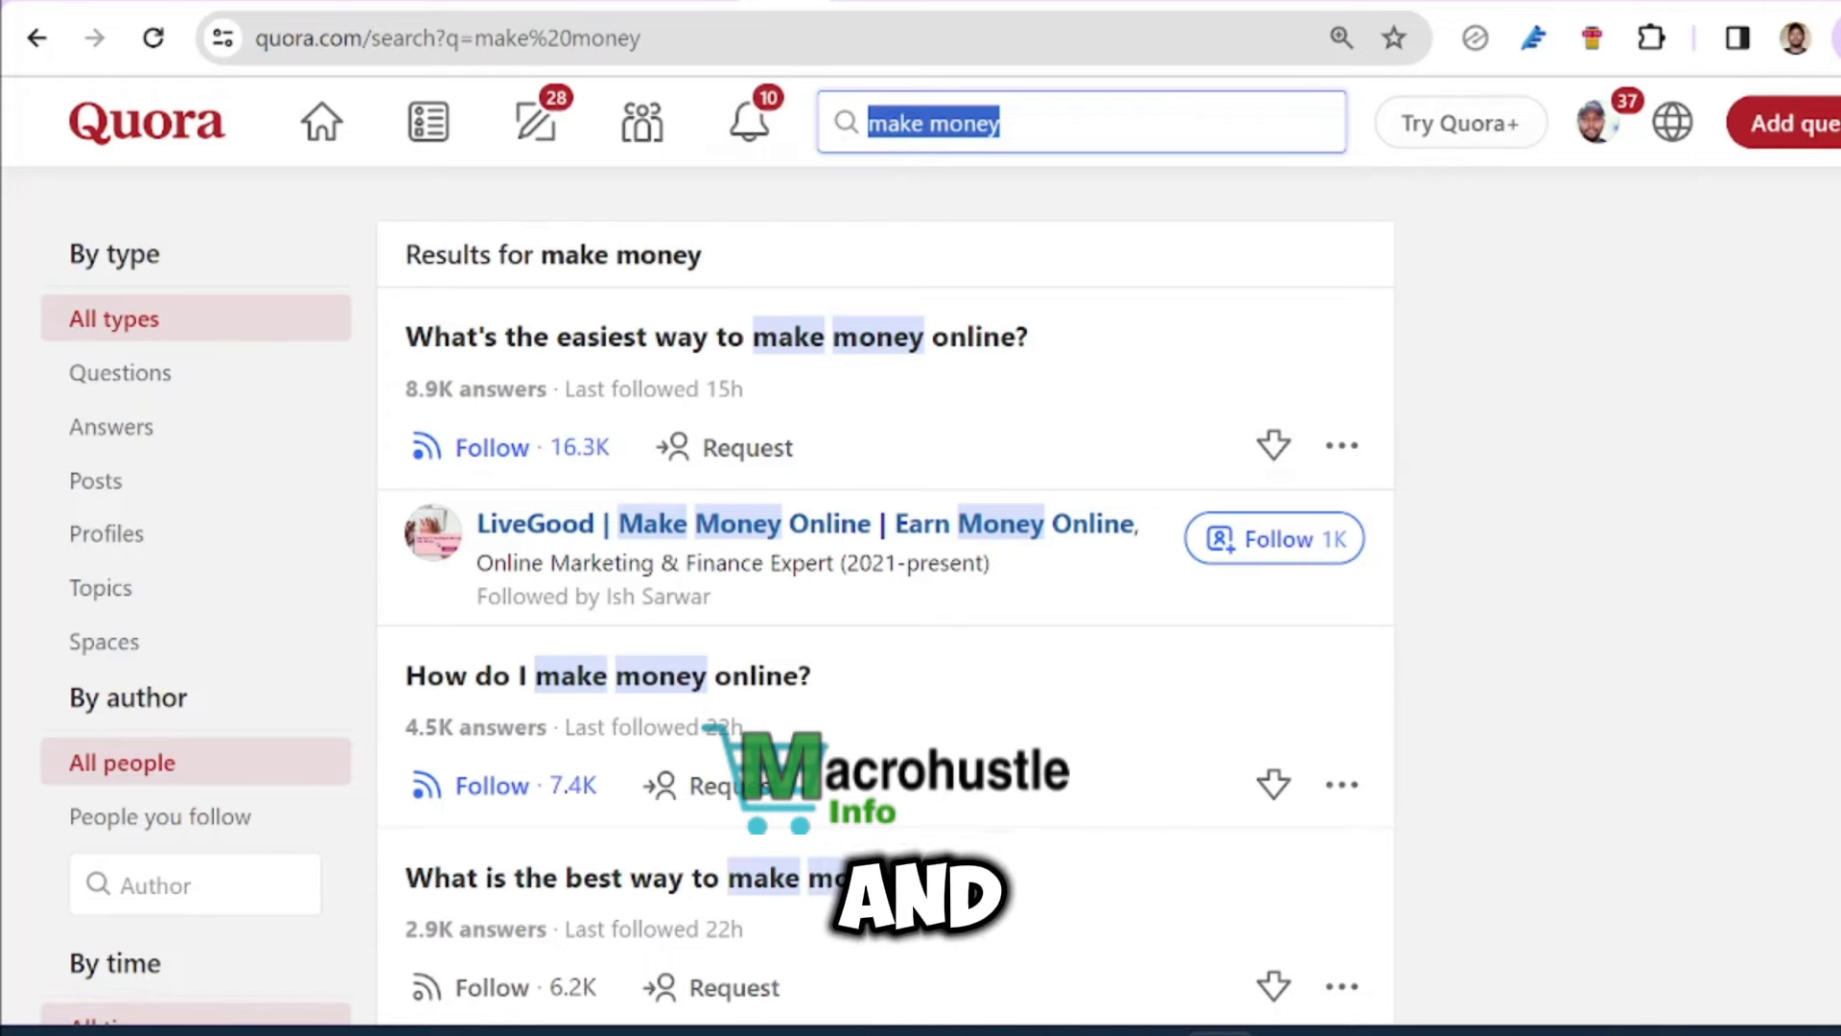
Examine the "make money" results for questions to answer, including "How do I make money online?" and "What is the best way to make money?".
{"action": "scroll", "coordinate": [728, 496], "scroll_direction": "down", "scroll_amount": 12}
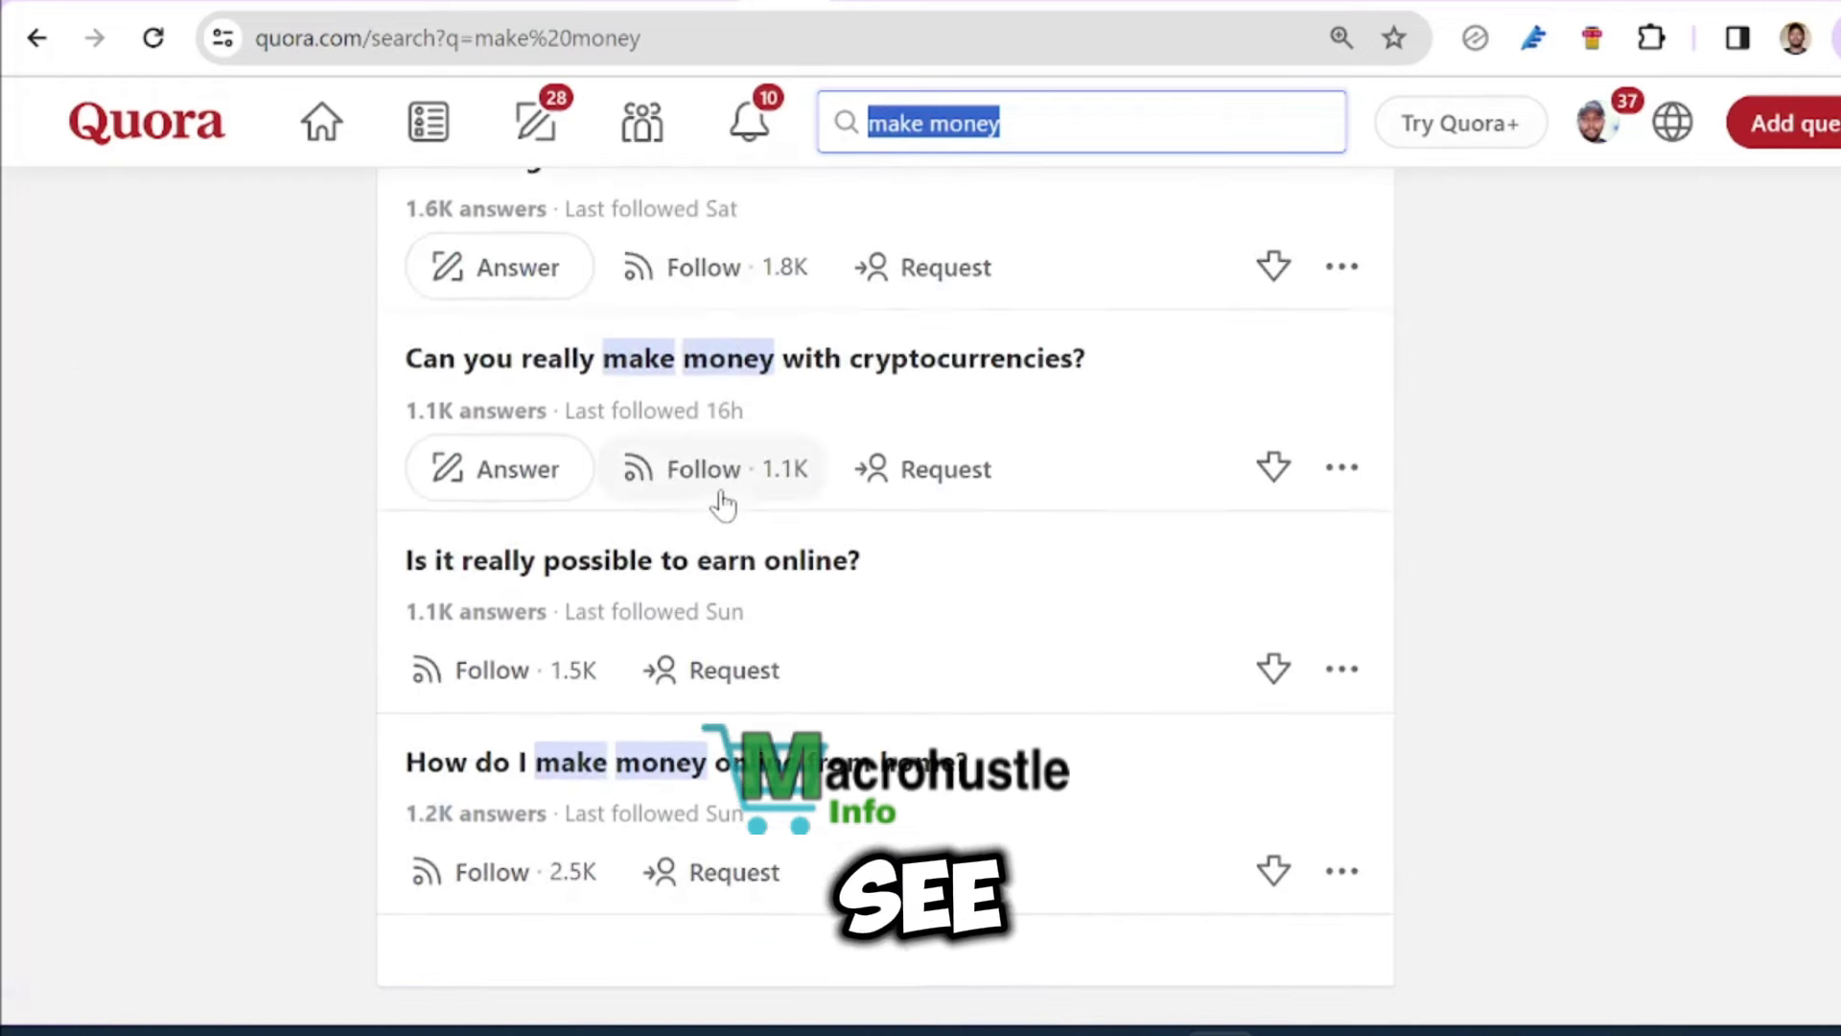
{"action": "scroll", "coordinate": [724, 501], "scroll_direction": "up", "scroll_amount": 12}
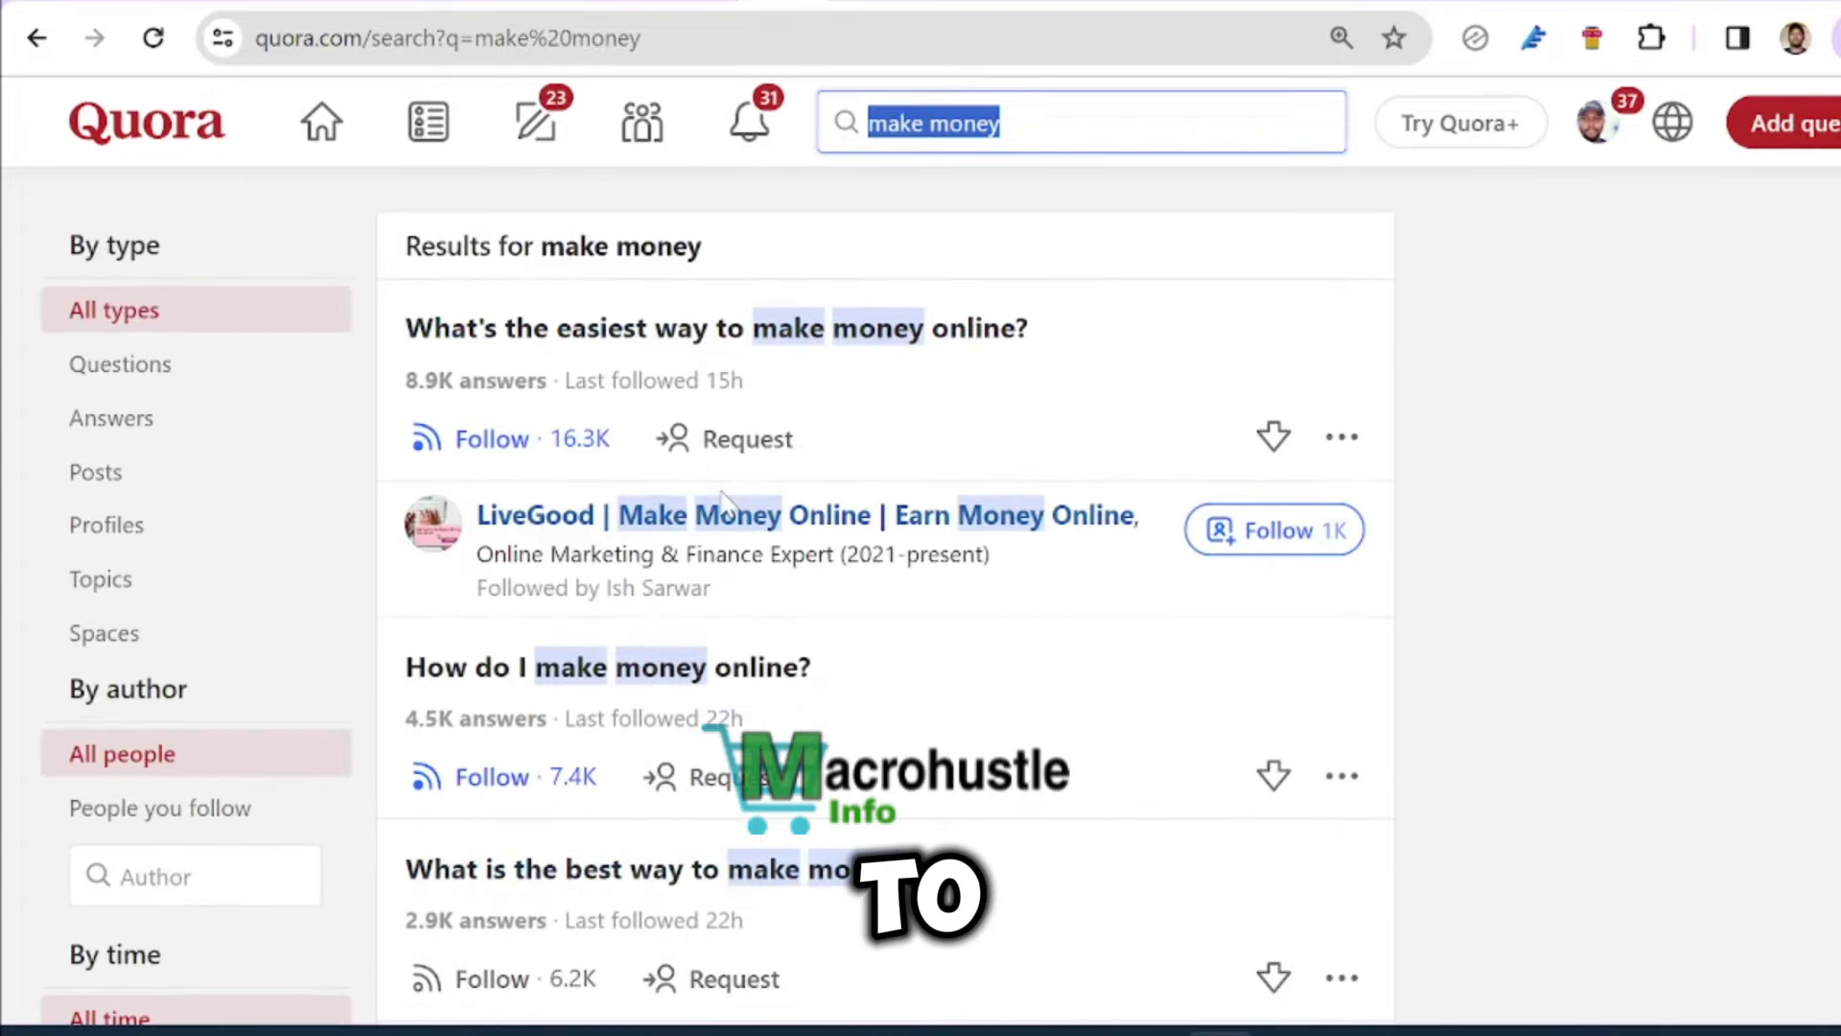
{"action": "scroll", "coordinate": [671, 451], "scroll_direction": "down", "scroll_amount": 2}
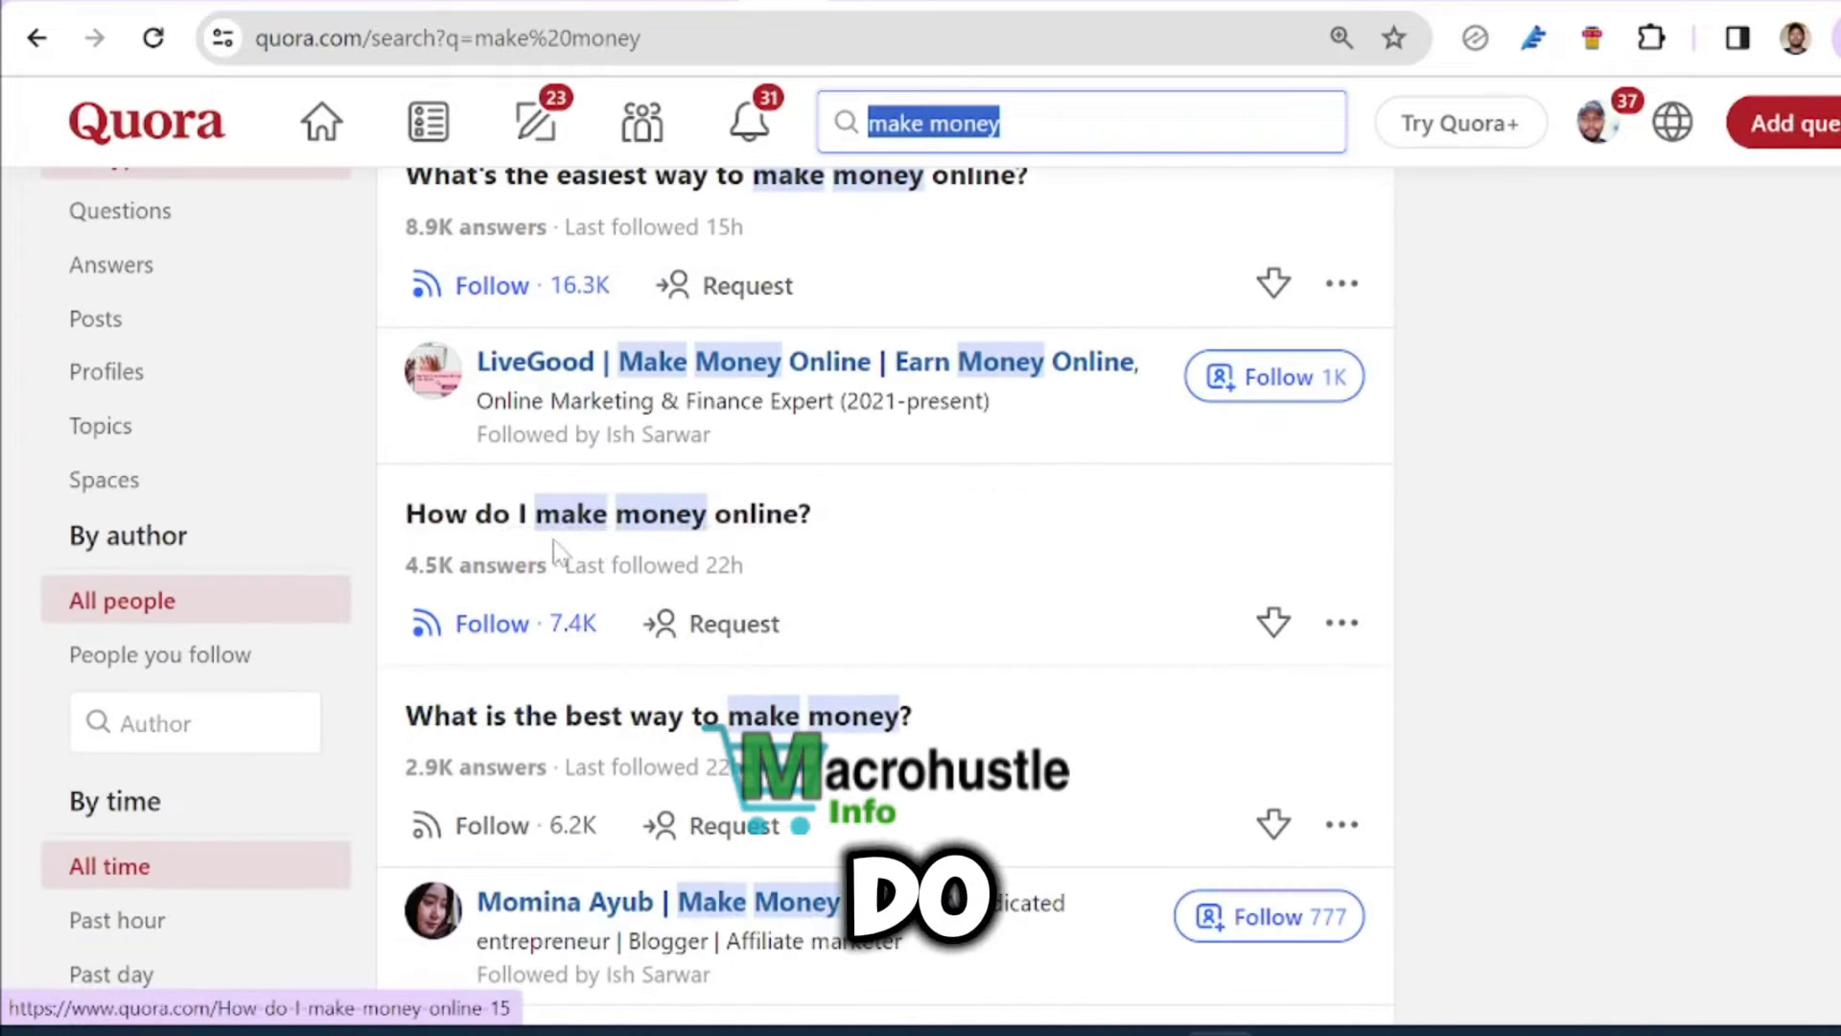
{"action": "left_click_drag", "start_coordinate": [404, 514], "coordinate": [811, 518]}
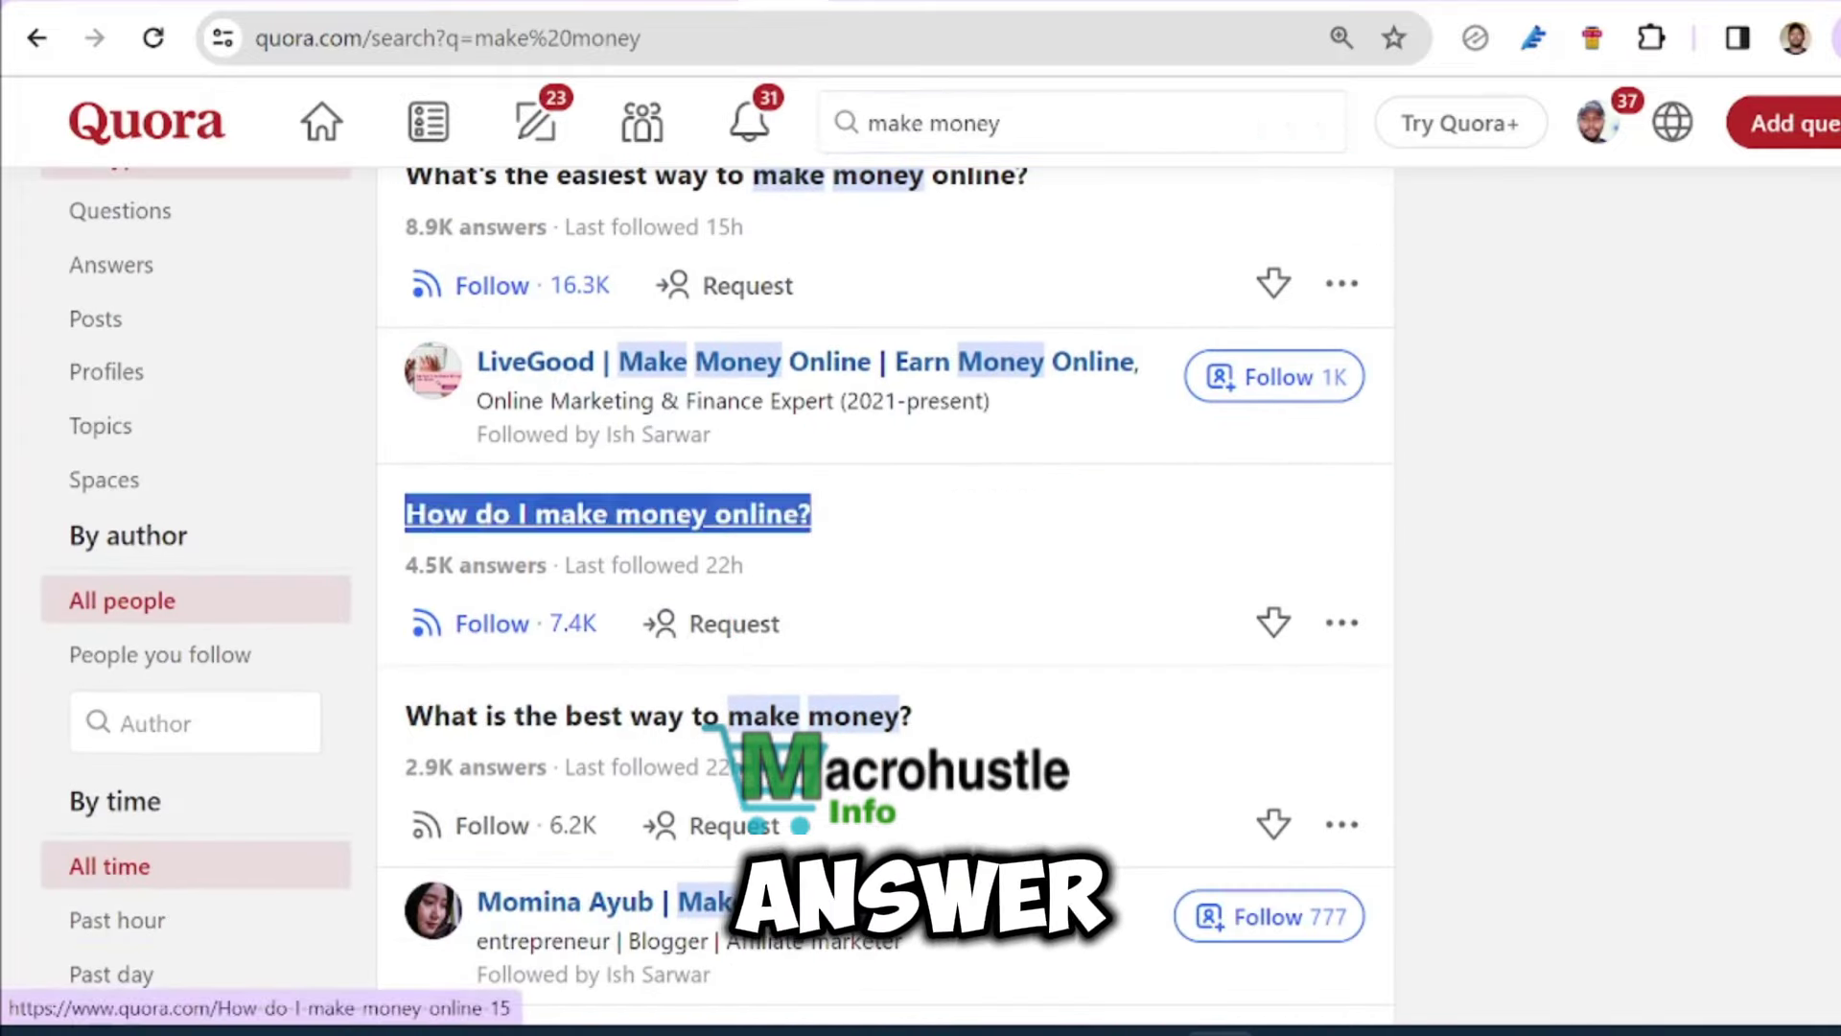
{"action": "left_click_drag", "start_coordinate": [403, 716], "coordinate": [911, 717]}
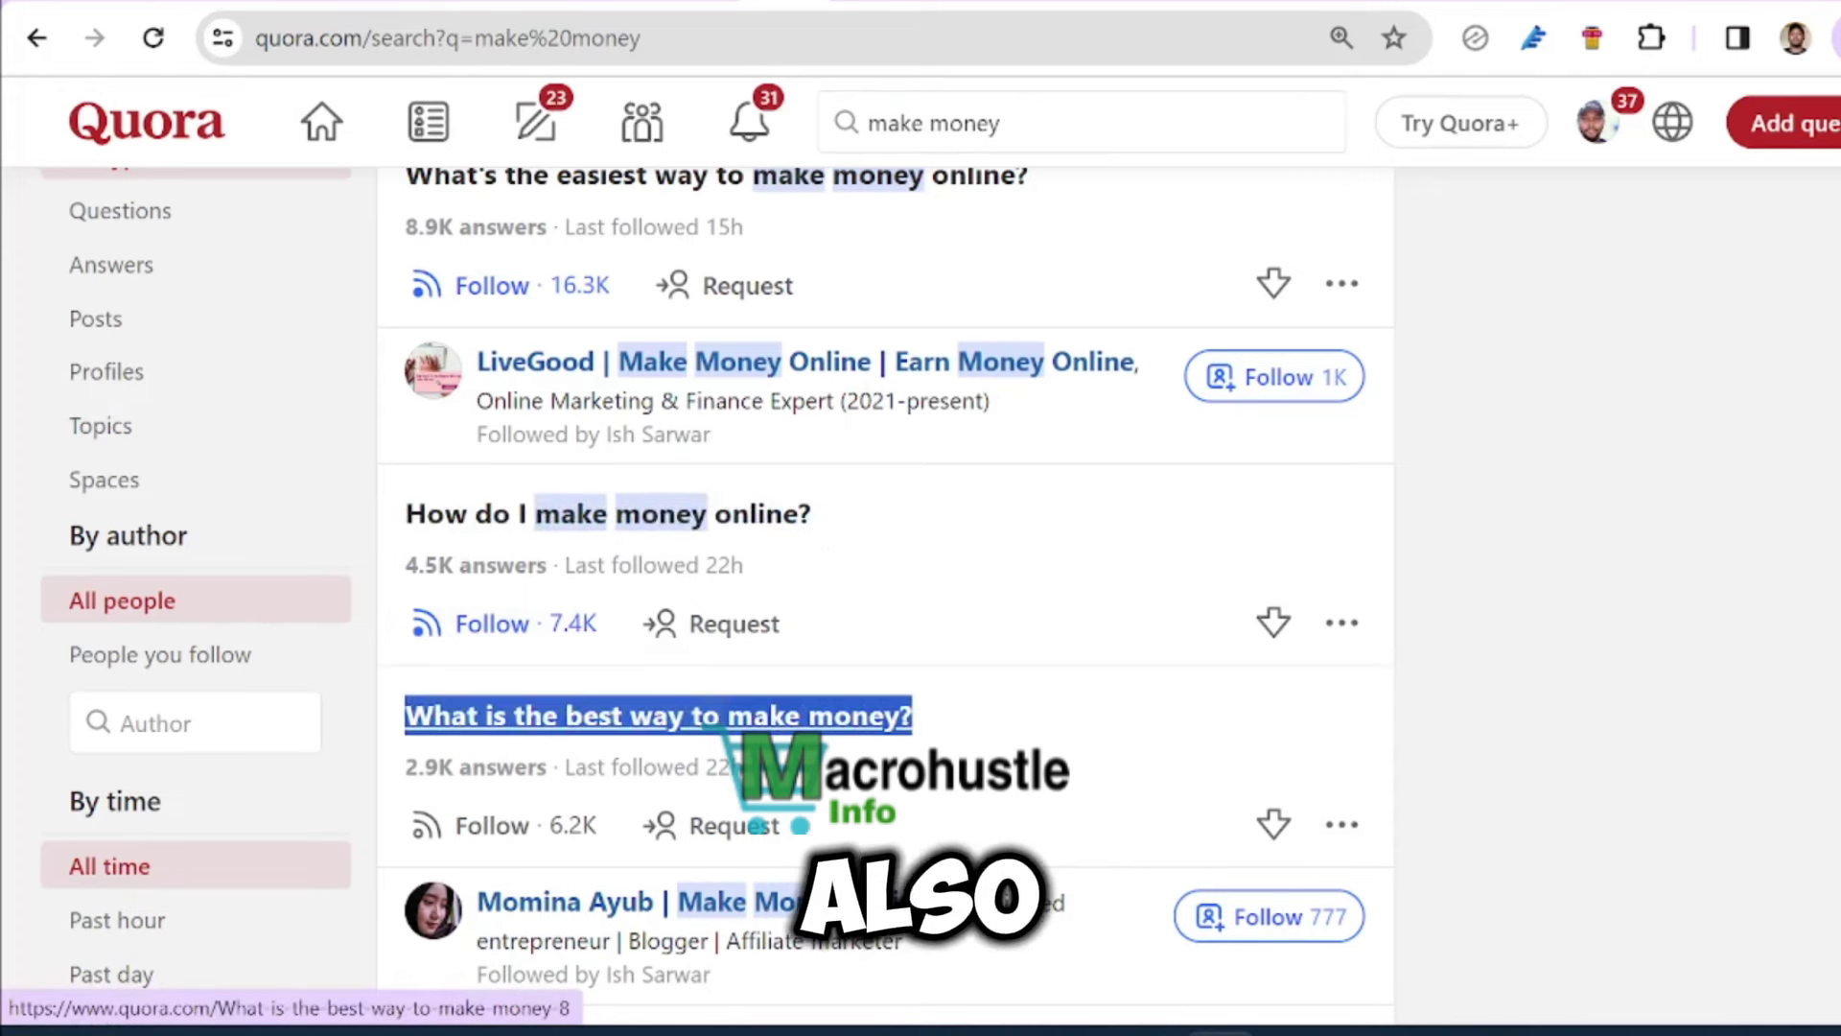
{"action": "scroll", "coordinate": [441, 806], "scroll_direction": "down", "scroll_amount": 4}
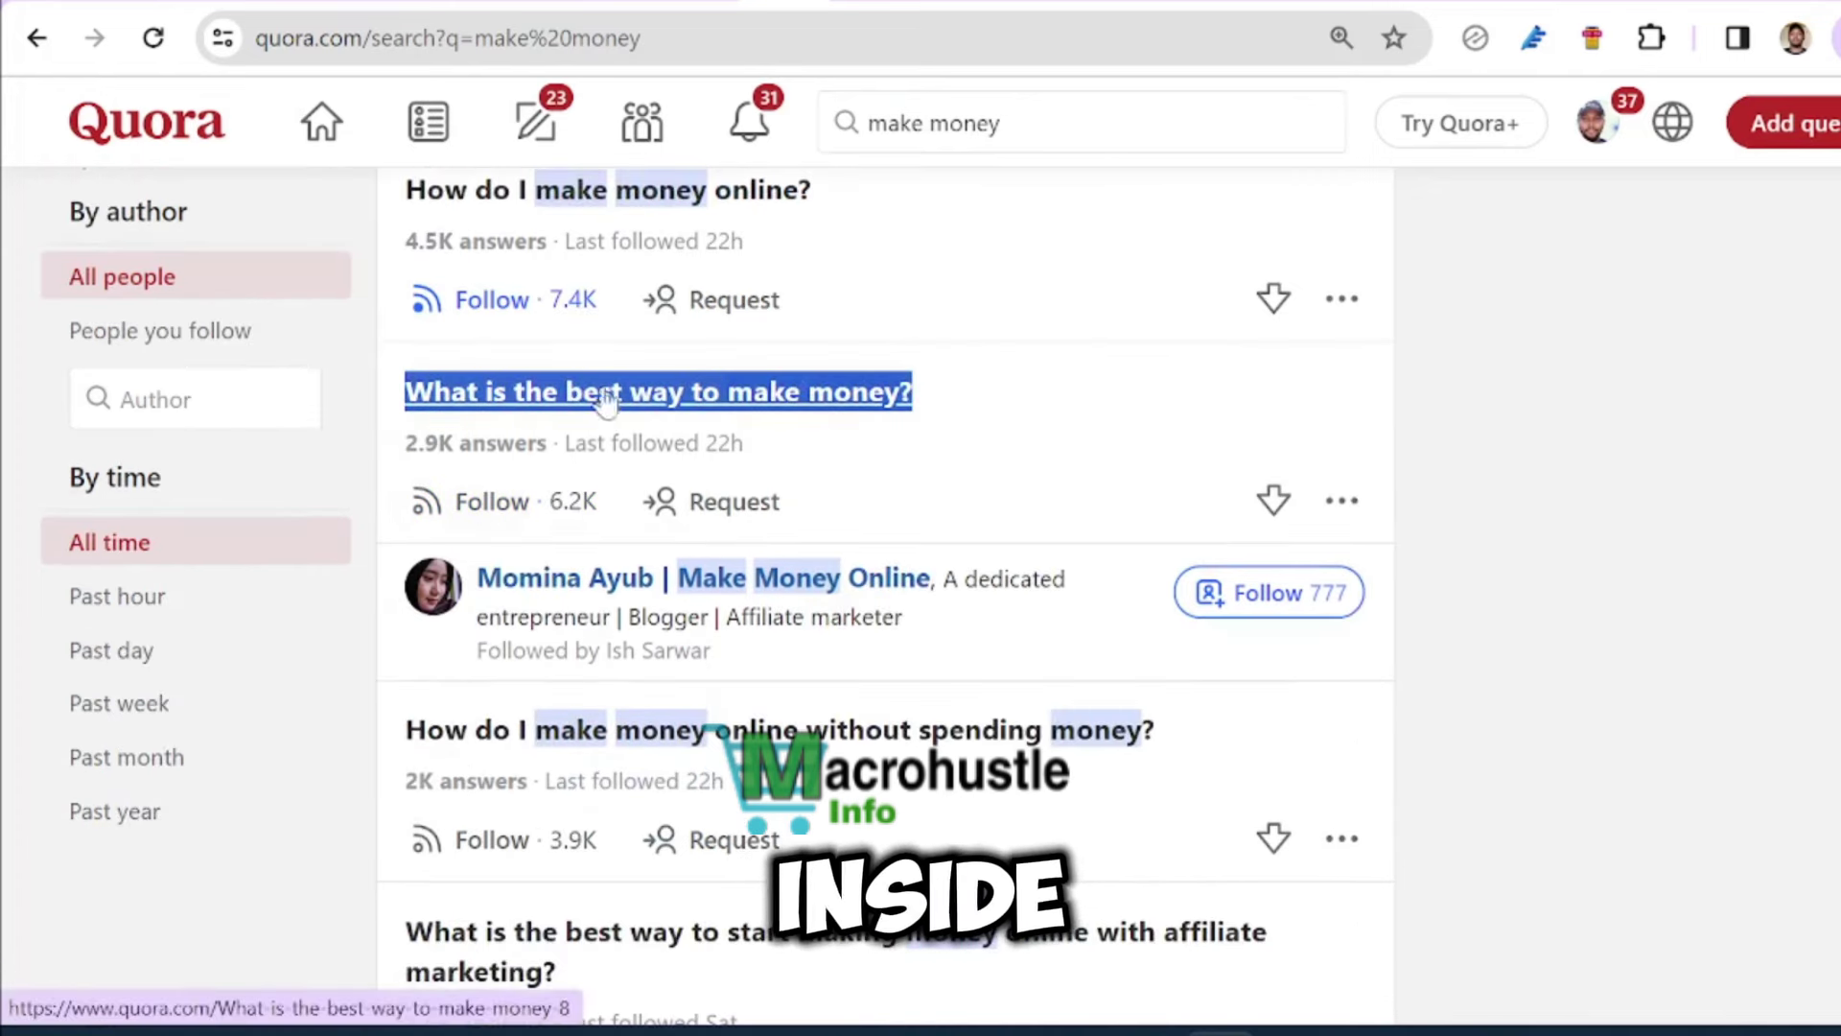
{"action": "scroll", "coordinate": [610, 590], "scroll_direction": "up", "scroll_amount": 5}
{"action": "mouse_move", "coordinate": [614, 597]}
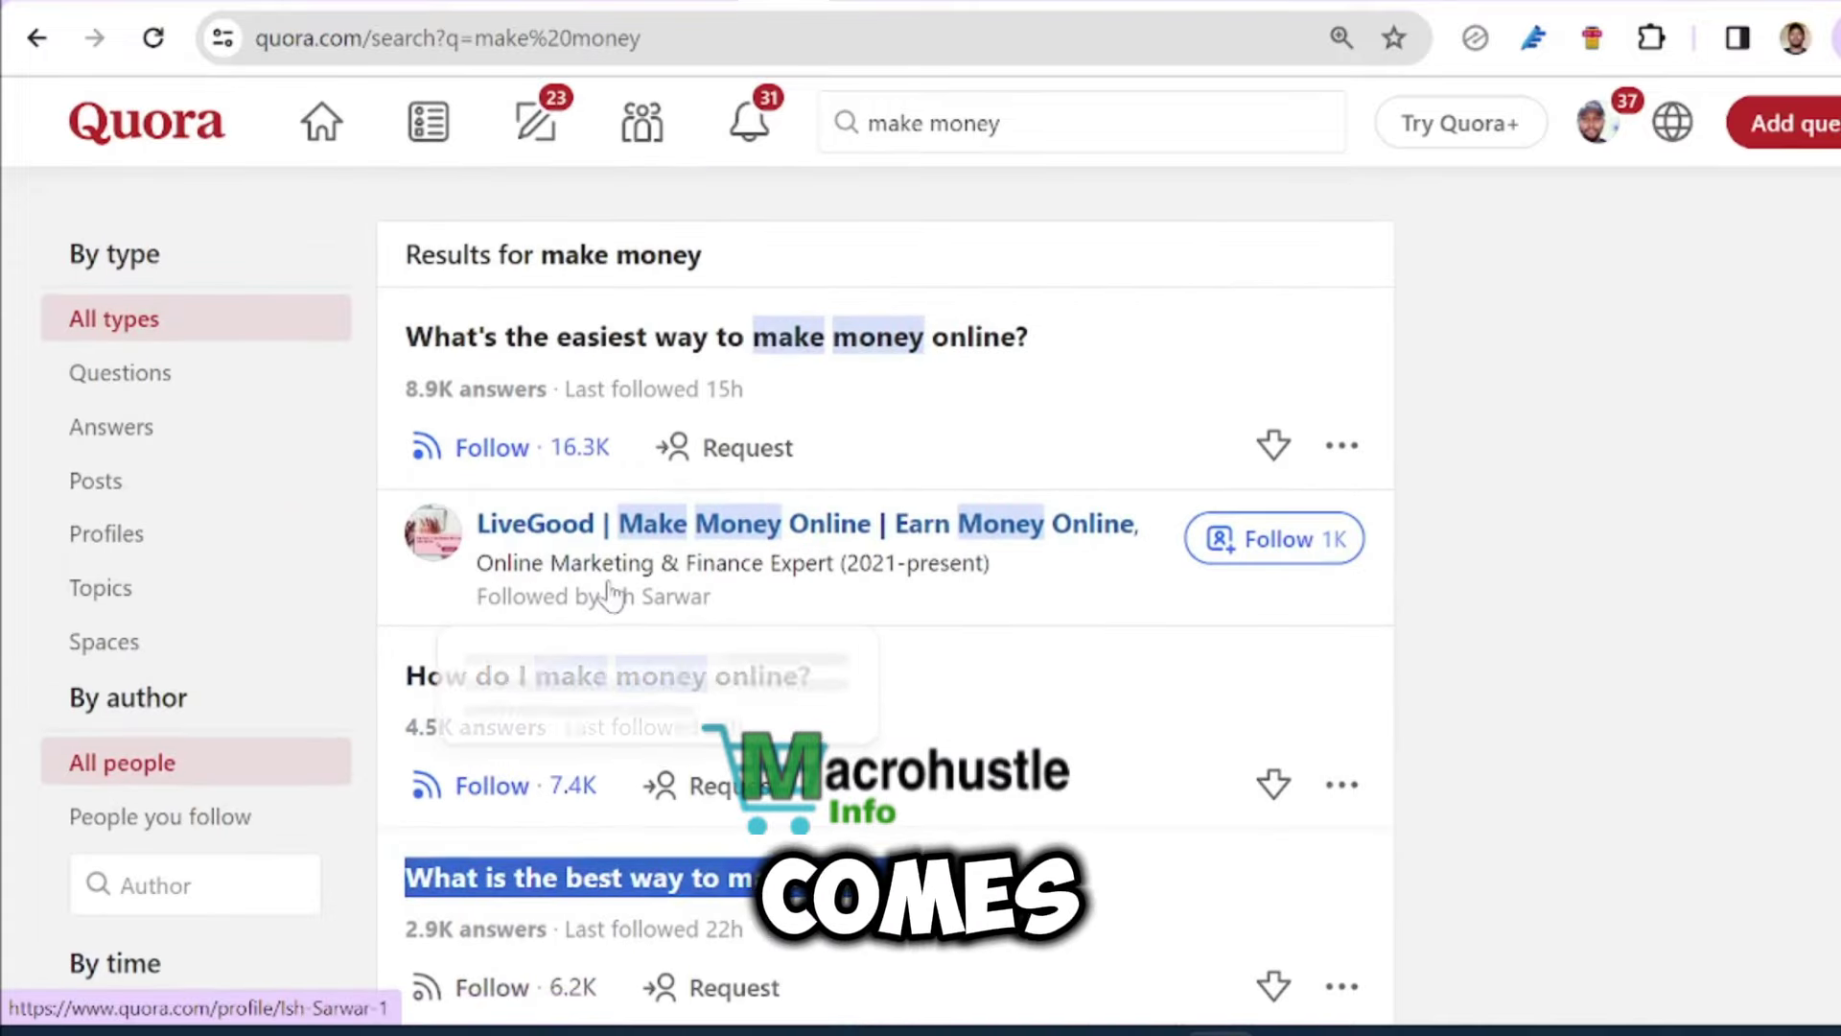